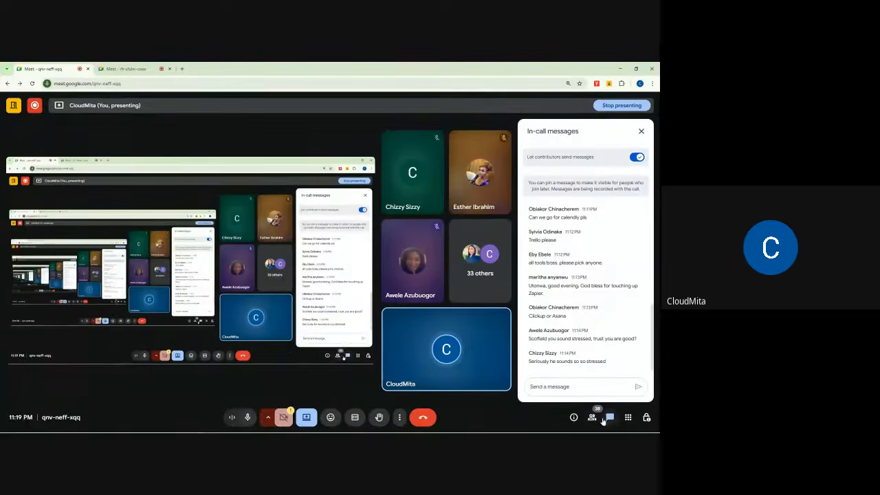
{"action": "left_click", "coordinate": [565, 387]}
{"action": "type", "text": "https://zapier.com/"}
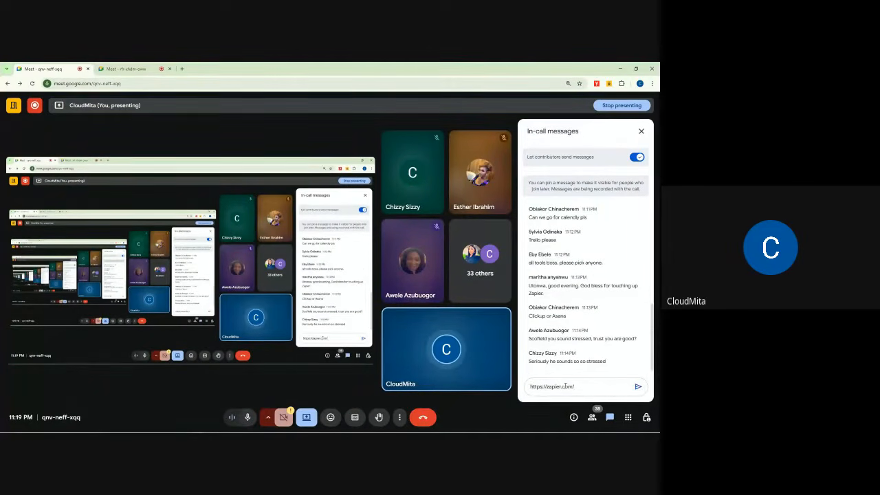
{"action": "key", "text": "Return"}
Post the same zapier.com link in the other meeting's chat, then bring up the Zapier homepage window.
{"action": "left_click", "coordinate": [103, 68]}
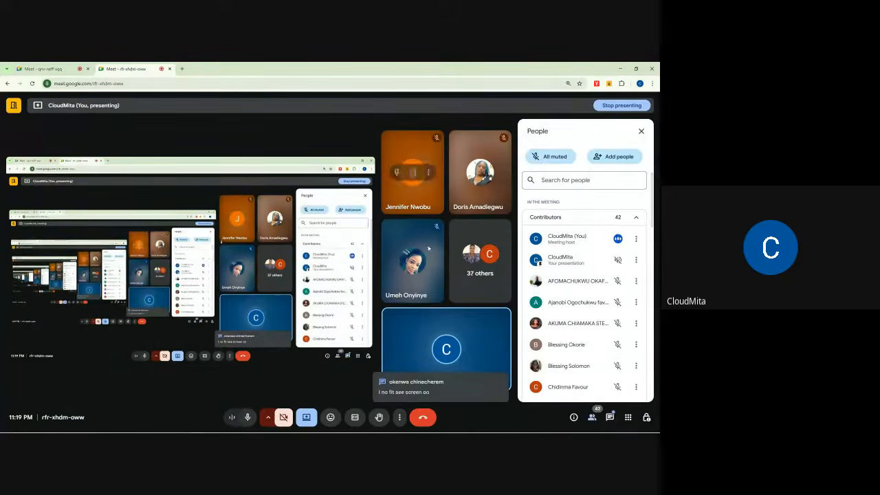
{"action": "left_click", "coordinate": [609, 417]}
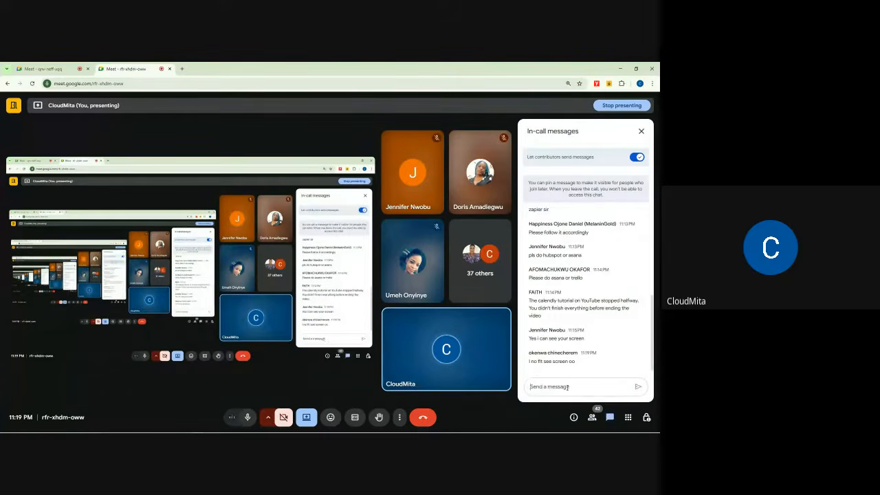
{"action": "left_click", "coordinate": [567, 387]}
{"action": "type", "text": "https://zapier.com/"}
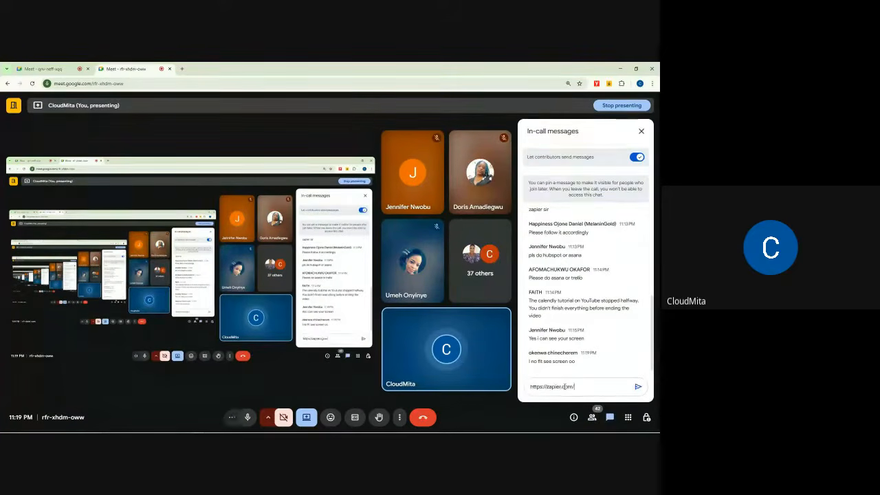
{"action": "key", "text": "Return"}
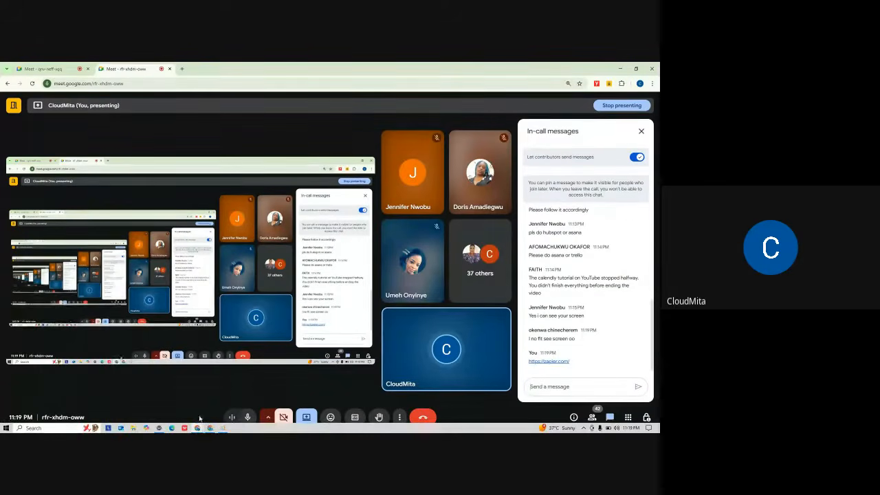
{"action": "left_click", "coordinate": [210, 427]}
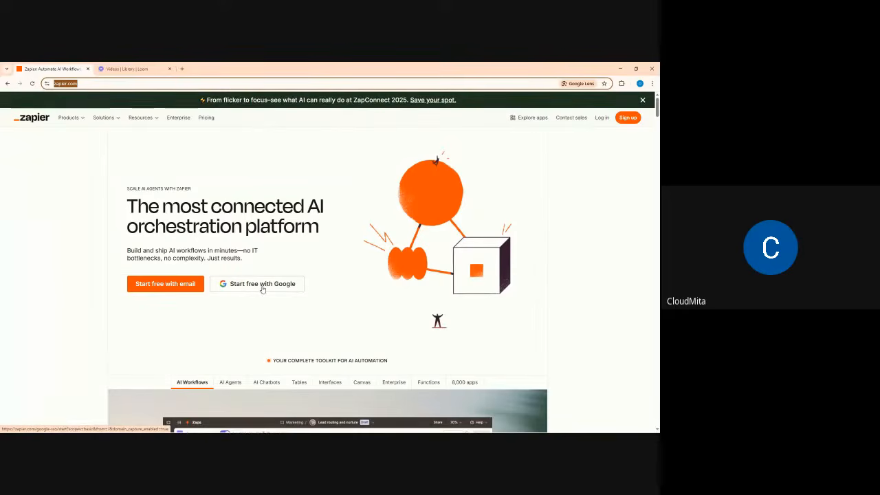
{"action": "mouse_move", "coordinate": [191, 425]}
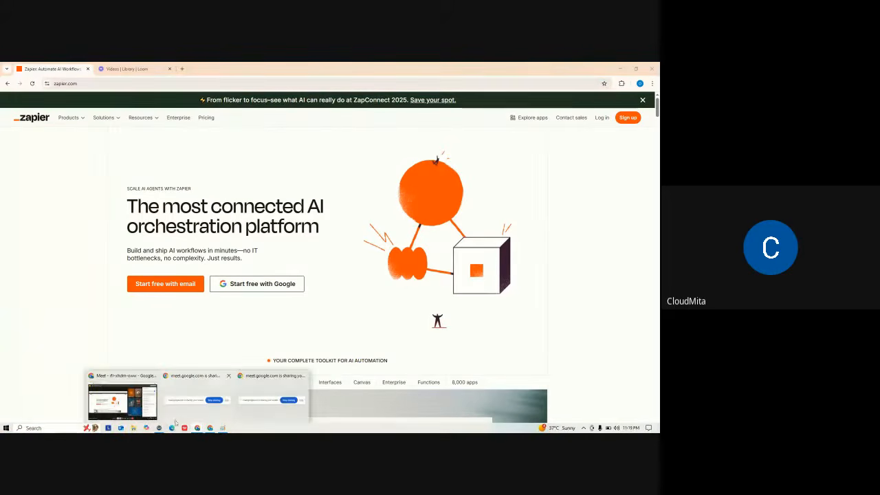
{"action": "left_click", "coordinate": [128, 406]}
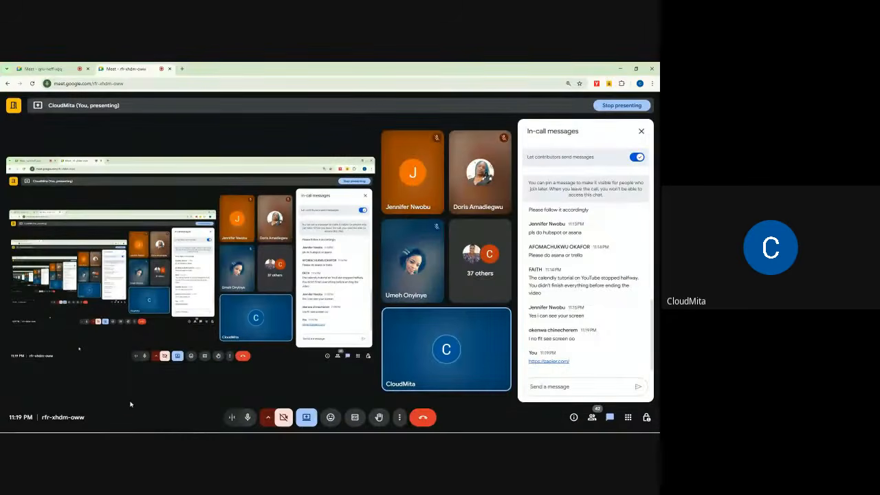
{"action": "left_click", "coordinate": [646, 417]}
{"action": "scroll", "coordinate": [587, 353], "scroll_direction": "down", "scroll_amount": 5}
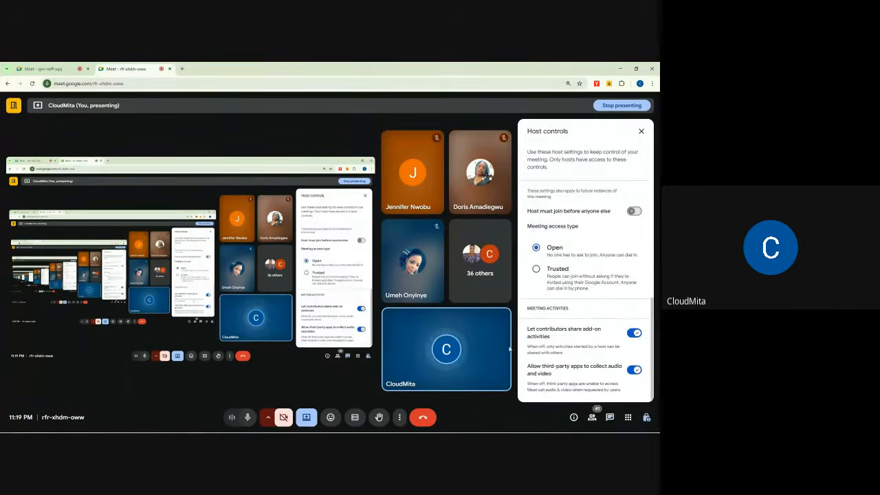
{"action": "left_click", "coordinate": [210, 429]}
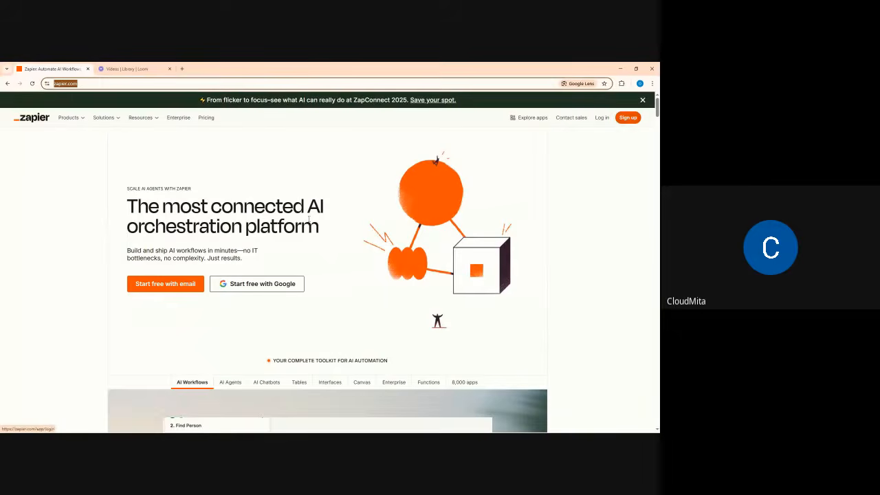
Sign up for Zapier with Google, choosing the account and allowing Zapier access.
{"action": "left_click", "coordinate": [237, 286]}
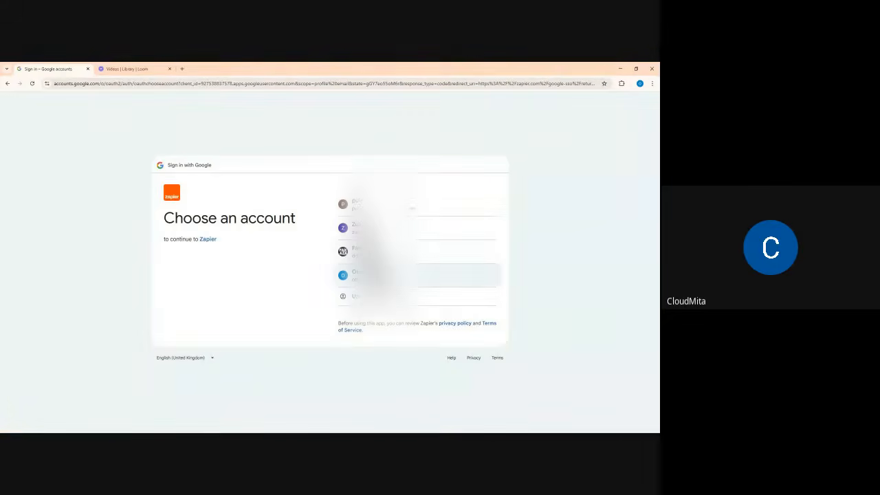
{"action": "left_click", "coordinate": [378, 274]}
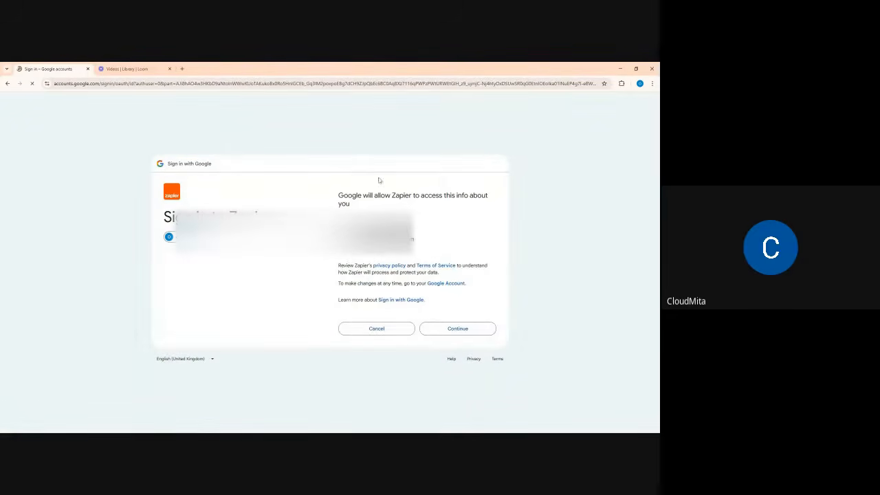
{"action": "left_click", "coordinate": [458, 329]}
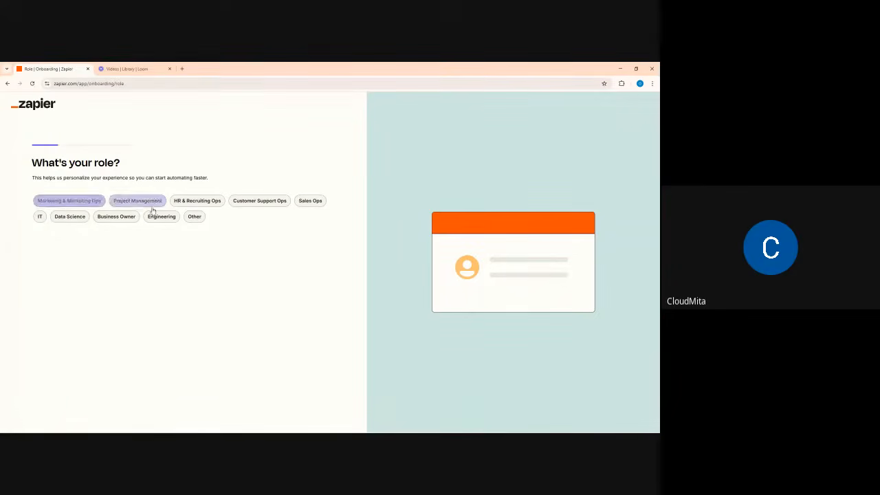
Answer onboarding as Business Owner with company size 50-249, and pick a job level.
{"action": "left_click", "coordinate": [117, 218]}
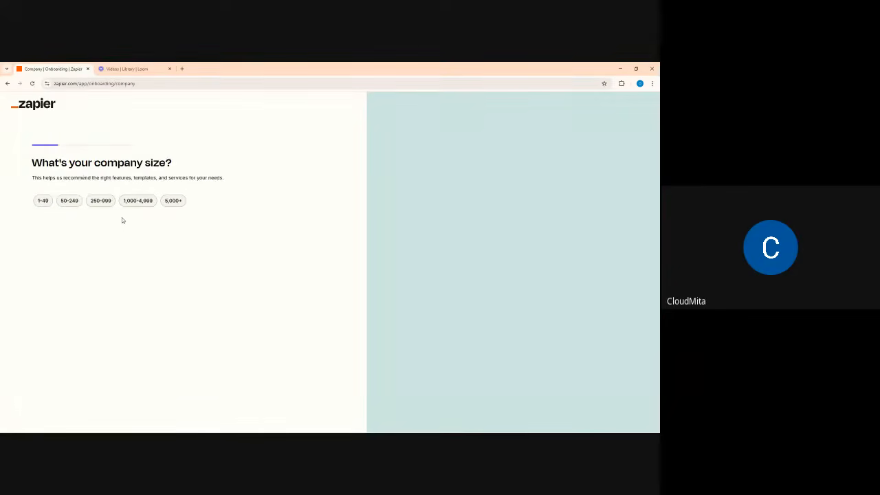
{"action": "left_click", "coordinate": [70, 202]}
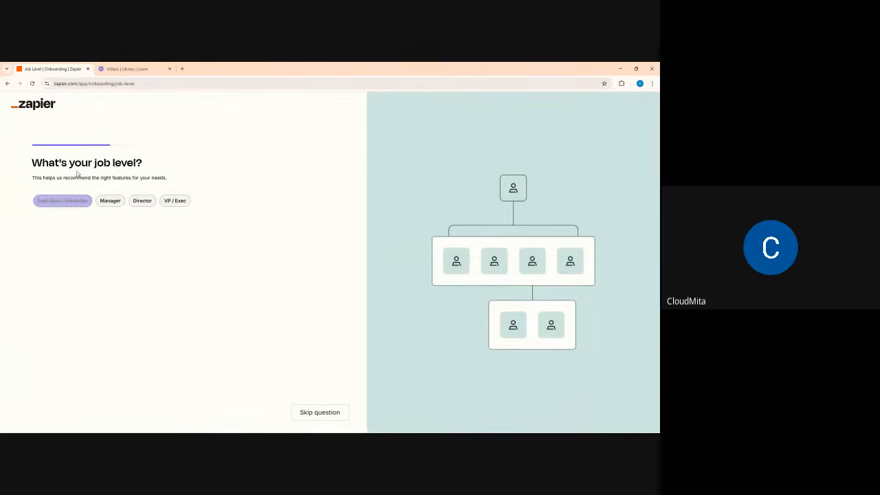
{"action": "left_click", "coordinate": [144, 200]}
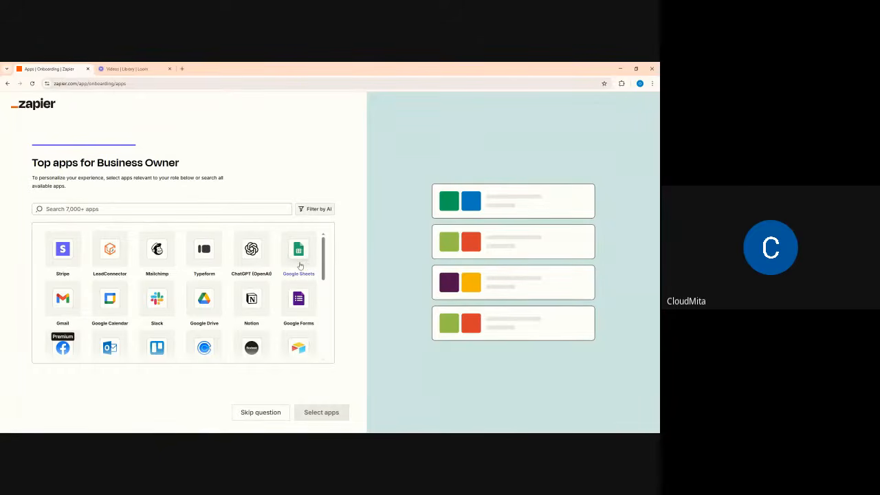
Pick Slack, WhatsApp Notifications and Google Drive as top apps and continue to finish onboarding.
{"action": "left_click", "coordinate": [153, 317]}
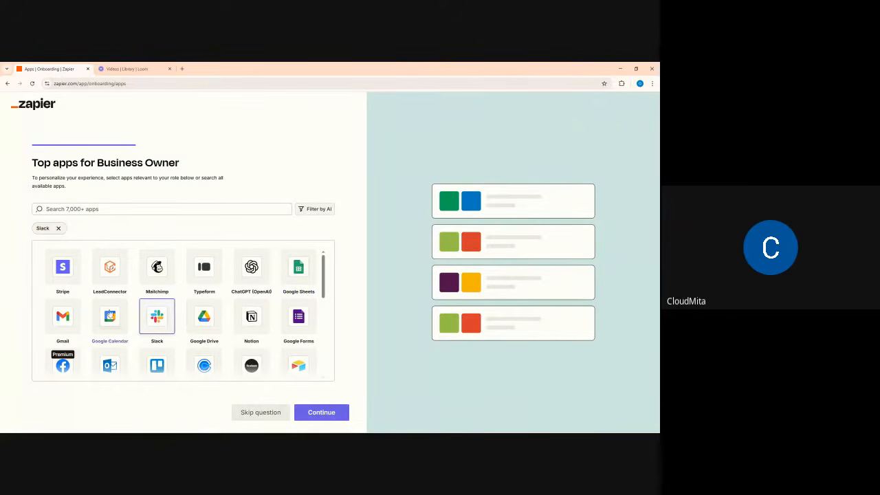
{"action": "scroll", "coordinate": [190, 316], "scroll_direction": "down", "scroll_amount": 2}
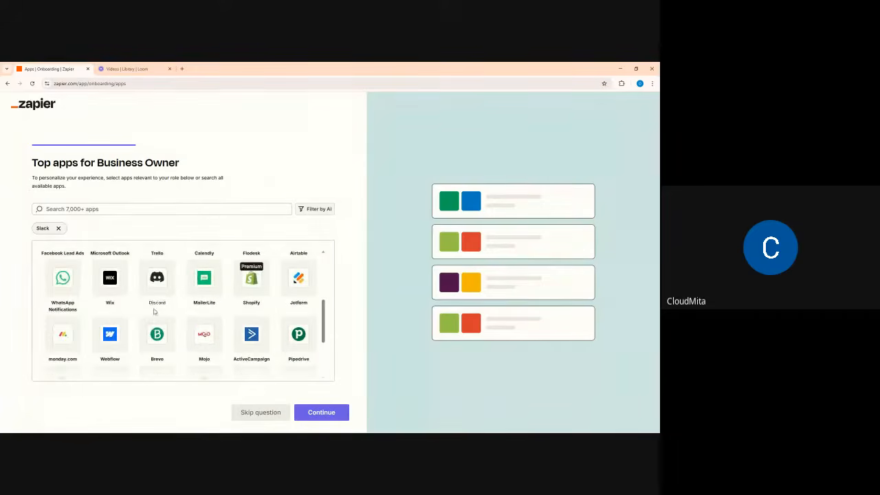
{"action": "left_click", "coordinate": [64, 282]}
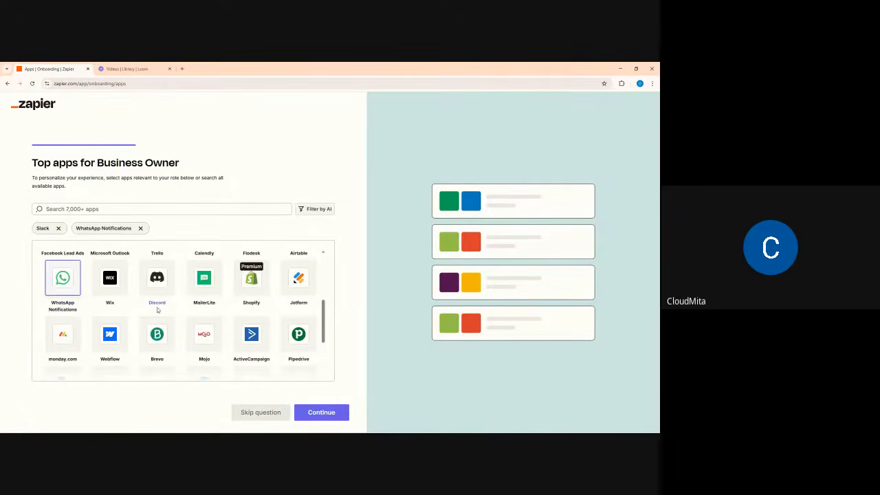
{"action": "scroll", "coordinate": [273, 311], "scroll_direction": "up", "scroll_amount": 3}
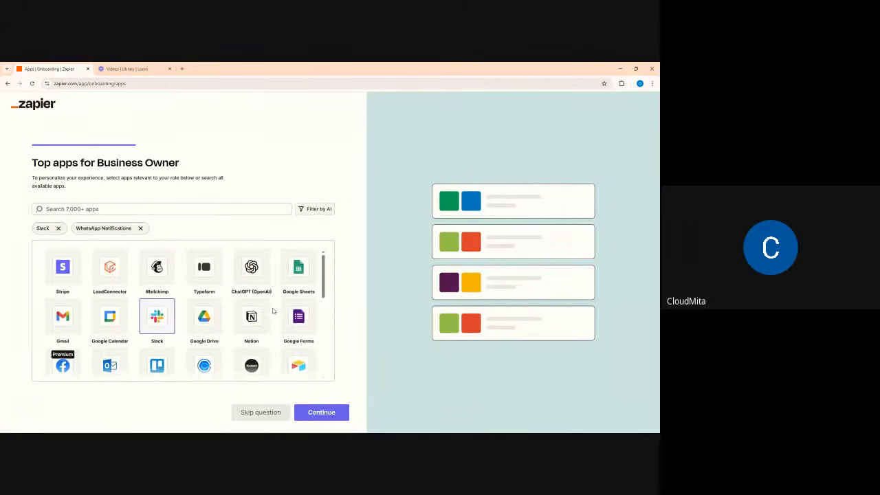
{"action": "left_click", "coordinate": [204, 319]}
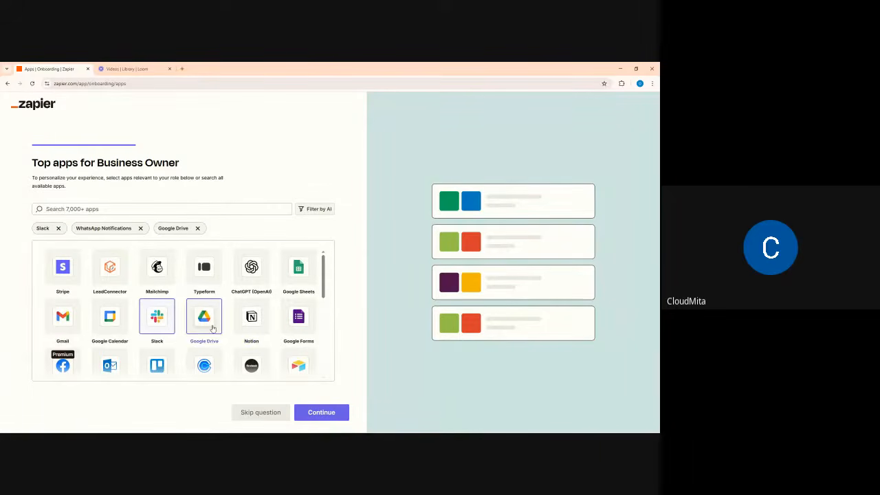
{"action": "left_click", "coordinate": [319, 413]}
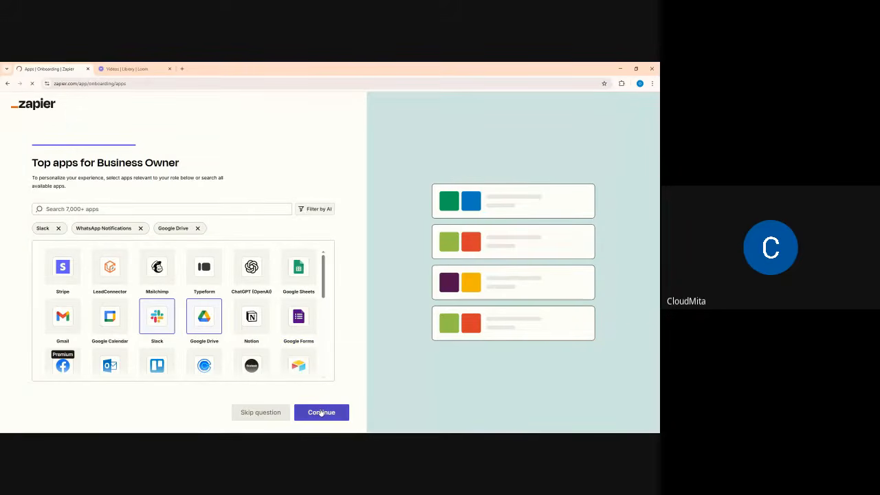
{"action": "left_click", "coordinate": [321, 412]}
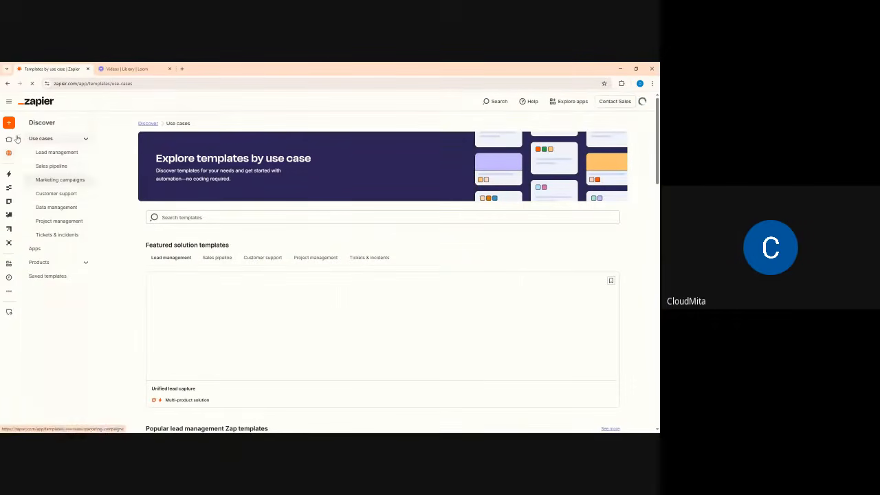
Expand the left navigation rail and open the Zaps list.
{"action": "mouse_move", "coordinate": [10, 128]}
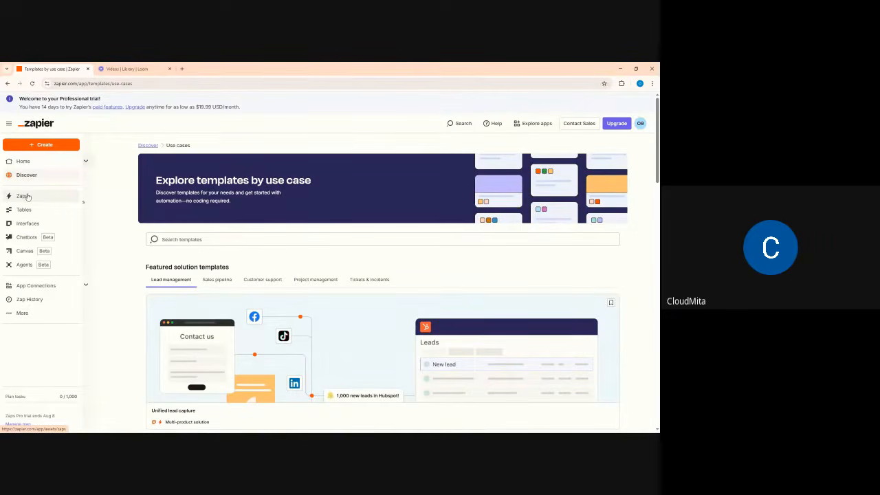
{"action": "left_click", "coordinate": [22, 196]}
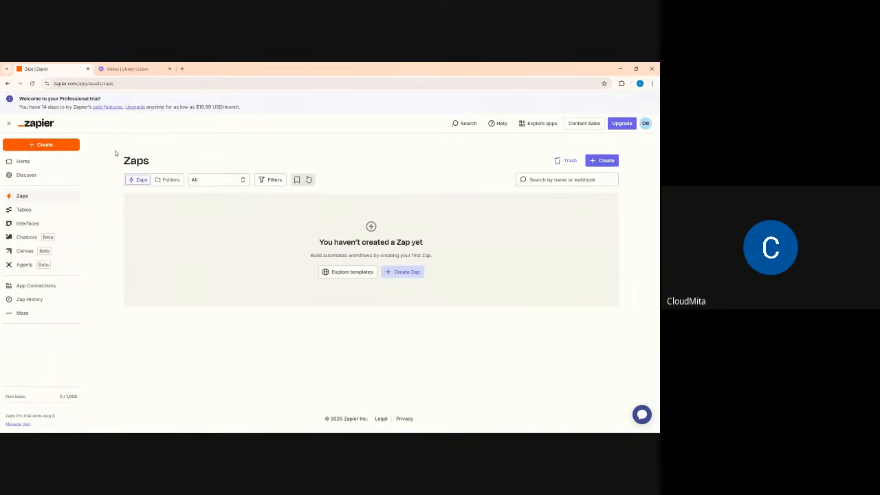
Toggle the navigation sidebar, leaving it expanded and pinned.
{"action": "left_click", "coordinate": [9, 125]}
{"action": "left_click", "coordinate": [9, 125]}
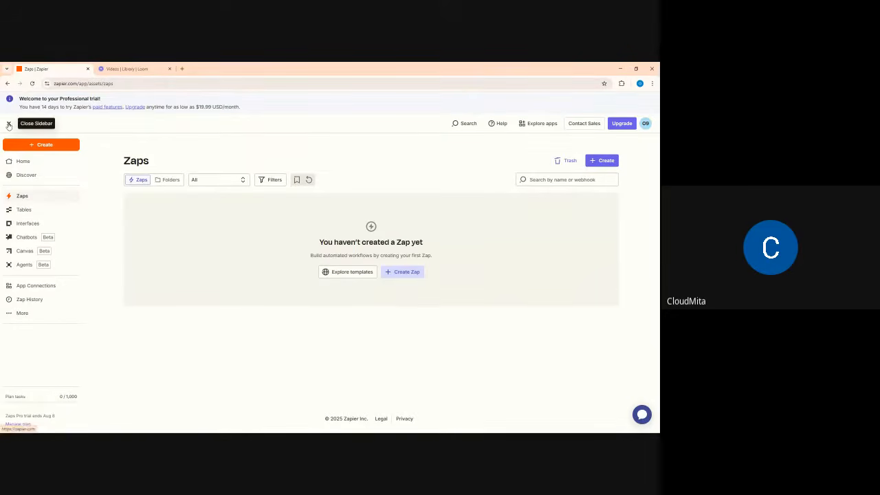
{"action": "left_click", "coordinate": [8, 125]}
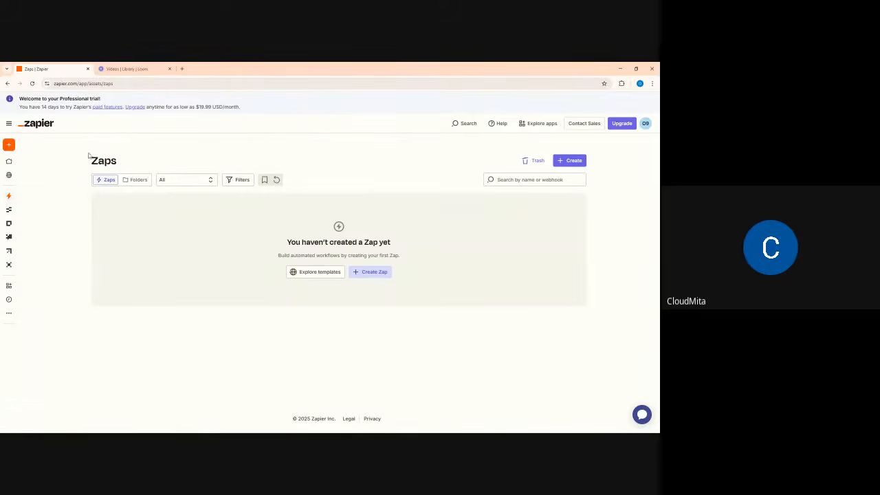
{"action": "left_click", "coordinate": [8, 124]}
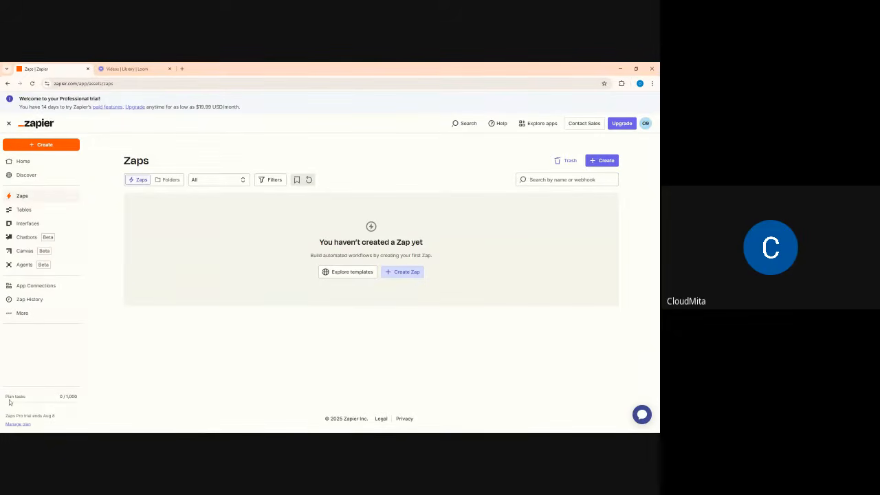
Open the trial banner's Upgrade link in a new browser tab.
{"action": "left_click_drag", "start_coordinate": [79, 398], "coordinate": [67, 396]}
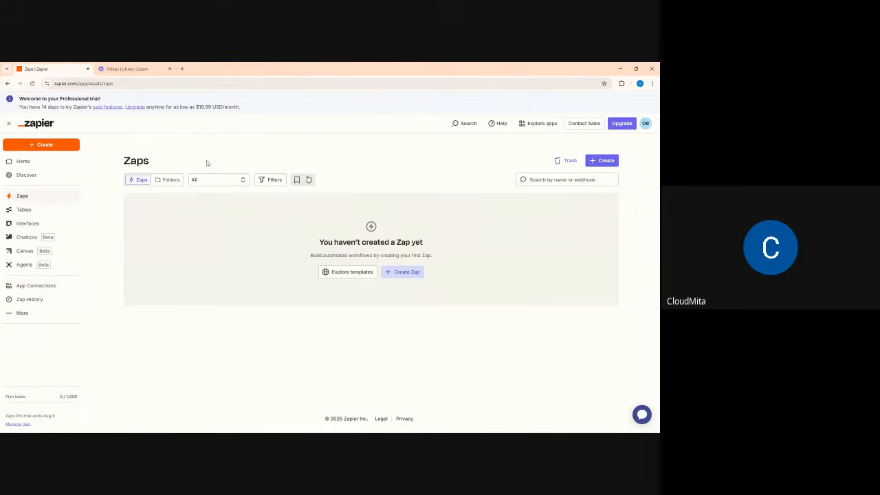
{"action": "right_click", "coordinate": [135, 110]}
{"action": "left_click", "coordinate": [157, 116]}
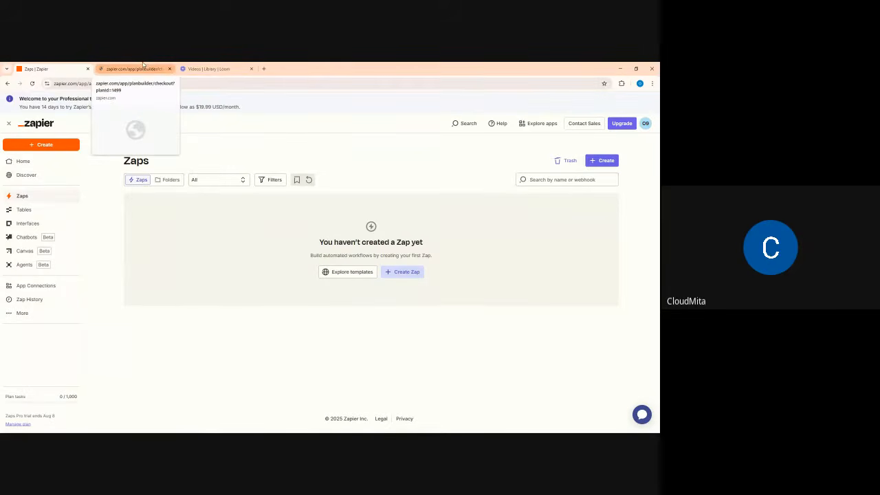
Close the Loom tab and switch the checkout to Monthly billing at $29.99.
{"action": "left_click", "coordinate": [250, 68]}
{"action": "left_click", "coordinate": [150, 67]}
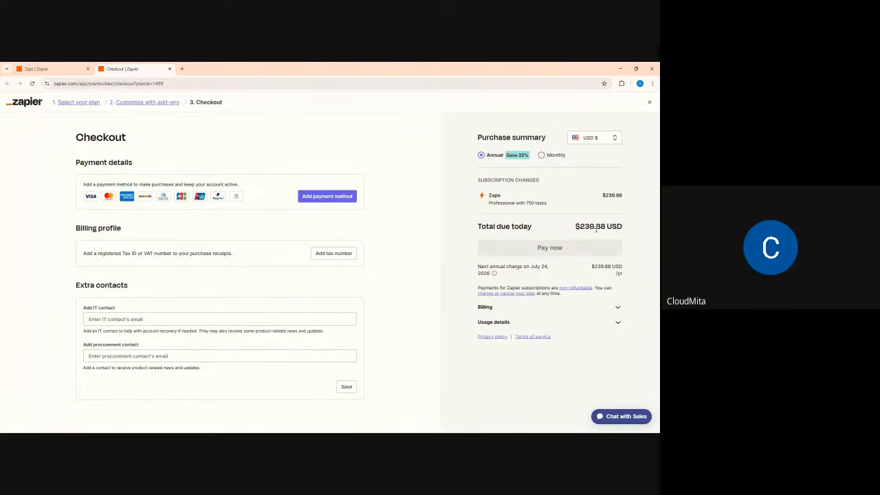
{"action": "left_click", "coordinate": [541, 155]}
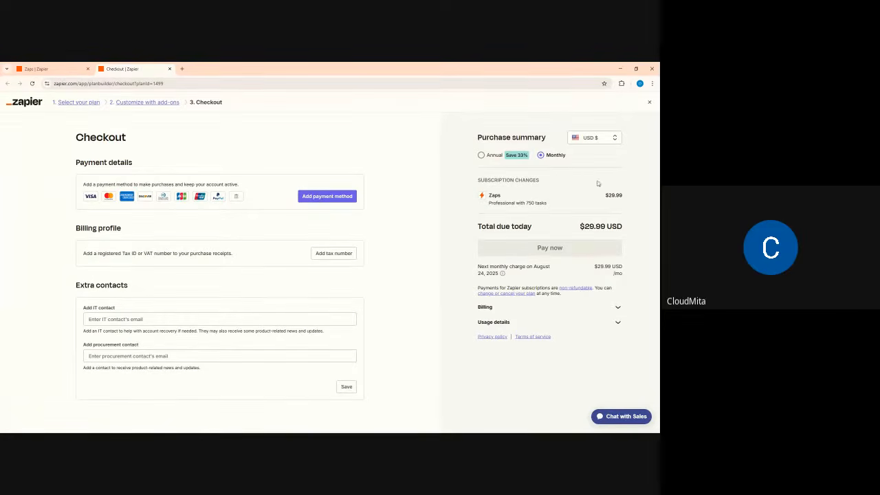
Keep the checkout currency as USD, then return to the Zaps dashboard tab.
{"action": "left_click", "coordinate": [613, 140]}
{"action": "scroll", "coordinate": [601, 184], "scroll_direction": "down", "scroll_amount": 4}
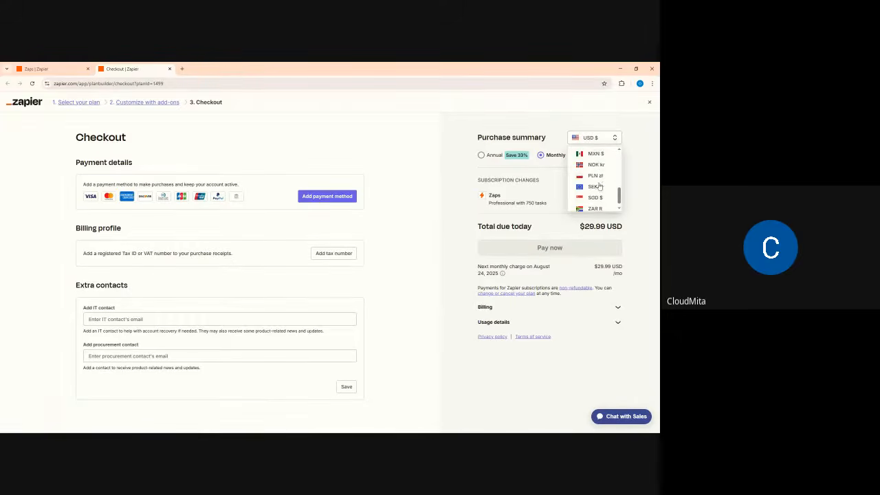
{"action": "scroll", "coordinate": [600, 185], "scroll_direction": "up", "scroll_amount": 4}
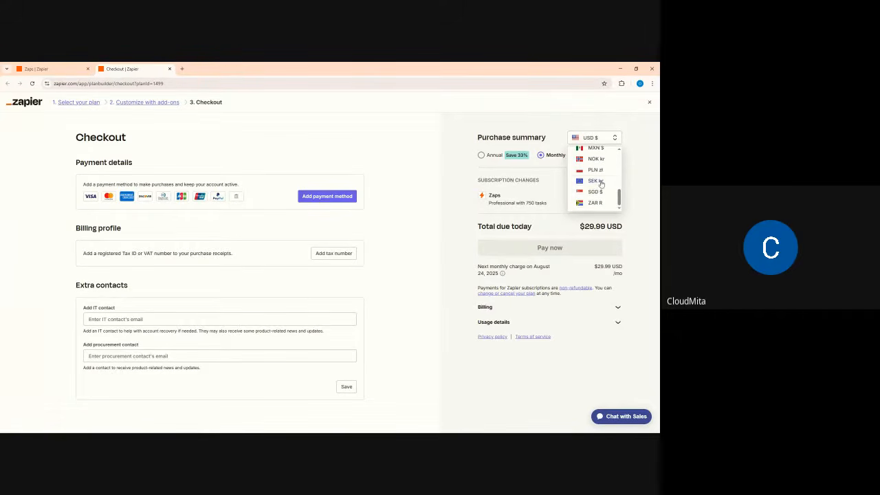
{"action": "left_click", "coordinate": [528, 124]}
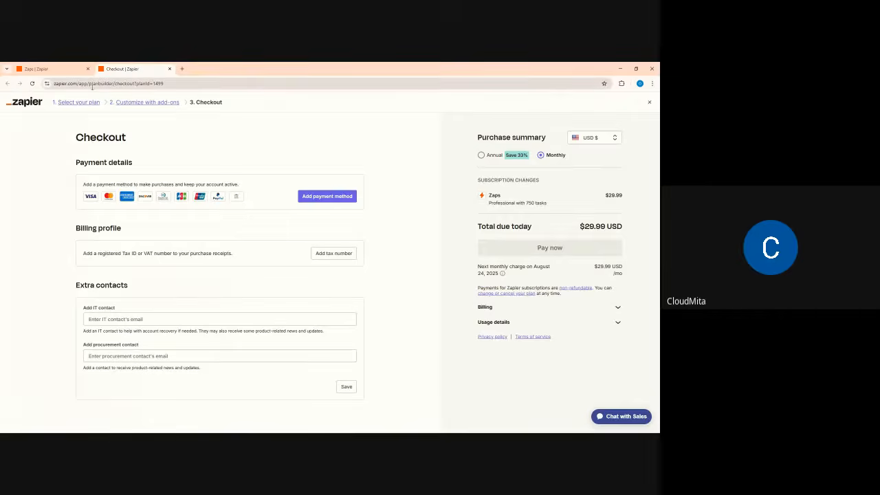
{"action": "left_click", "coordinate": [46, 70]}
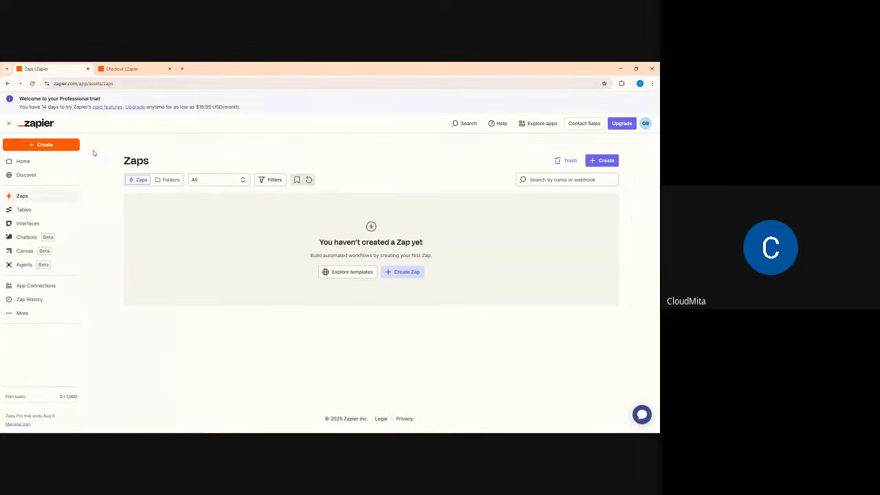
Create a new Zap from the sidebar's Create menu.
{"action": "left_click", "coordinate": [36, 147]}
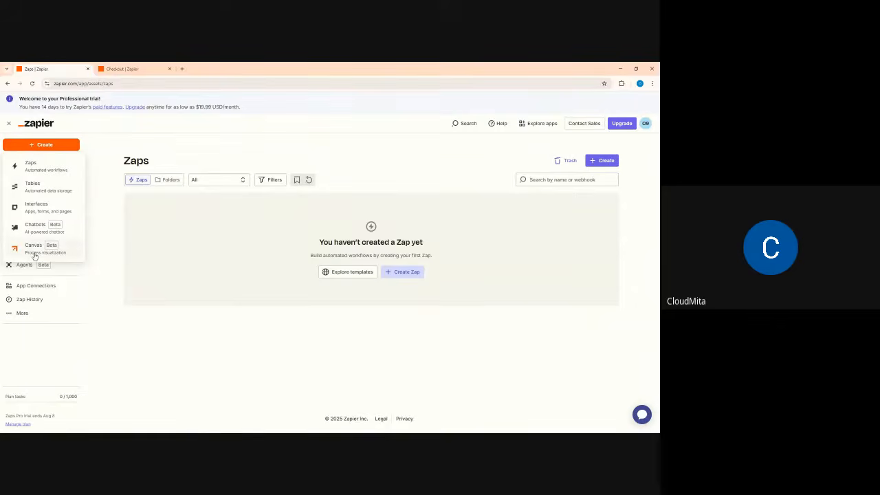
{"action": "left_click", "coordinate": [35, 166]}
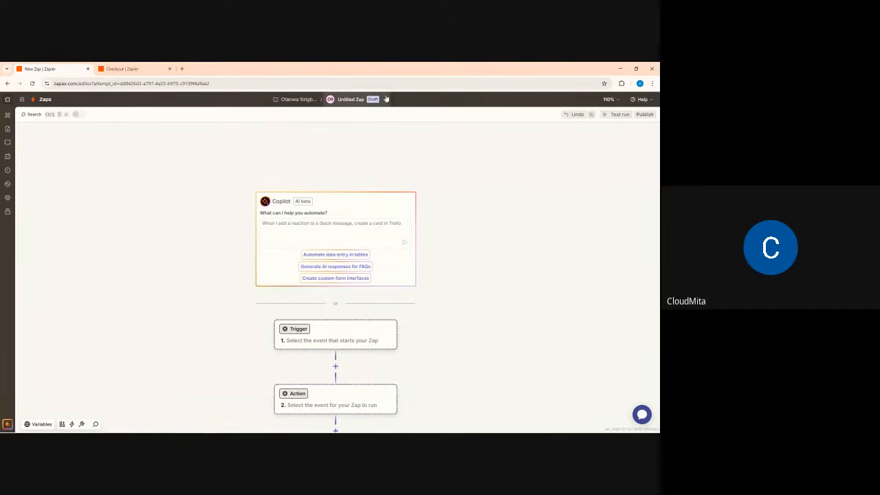
Rename the Untitled Zap to 'Google drive/whatsapp'.
{"action": "left_click", "coordinate": [355, 101]}
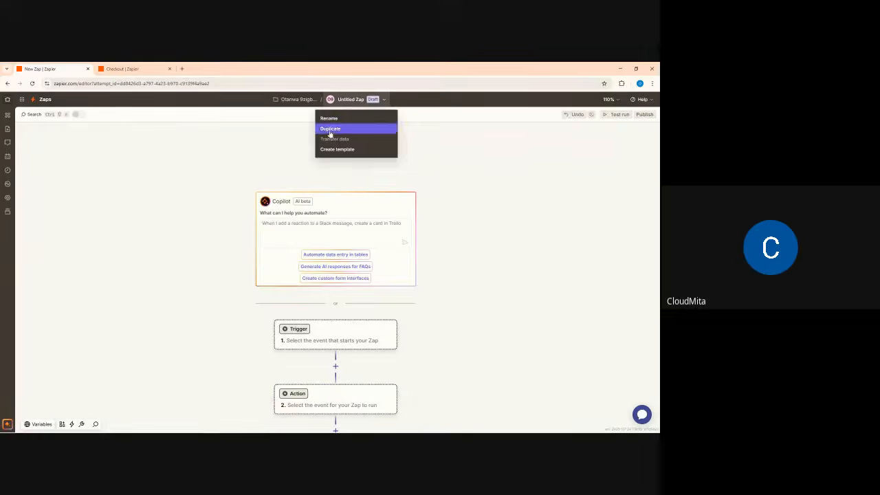
{"action": "left_click", "coordinate": [334, 115]}
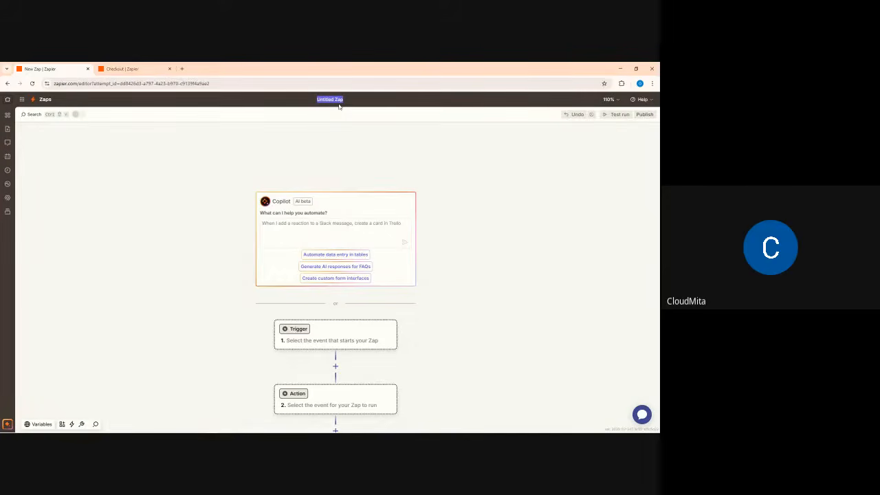
{"action": "type", "text": "Goog"}
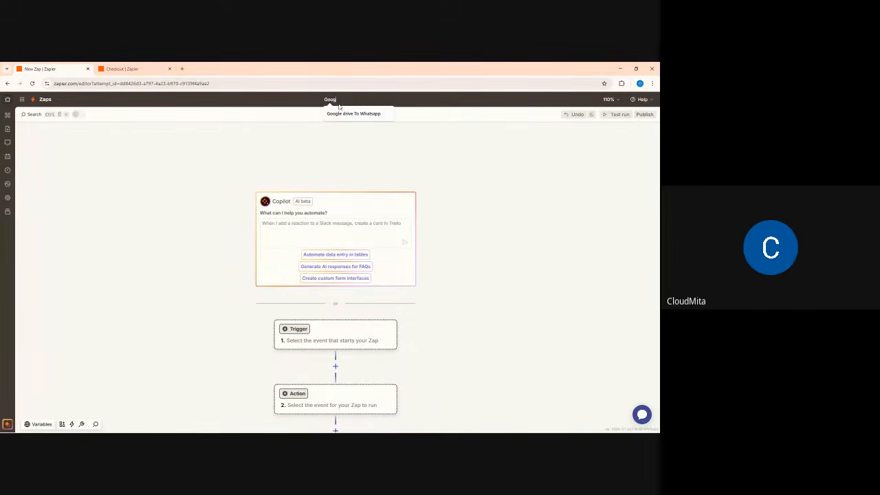
{"action": "type", "text": "le drive/whatsapp"}
{"action": "key", "text": "Return"}
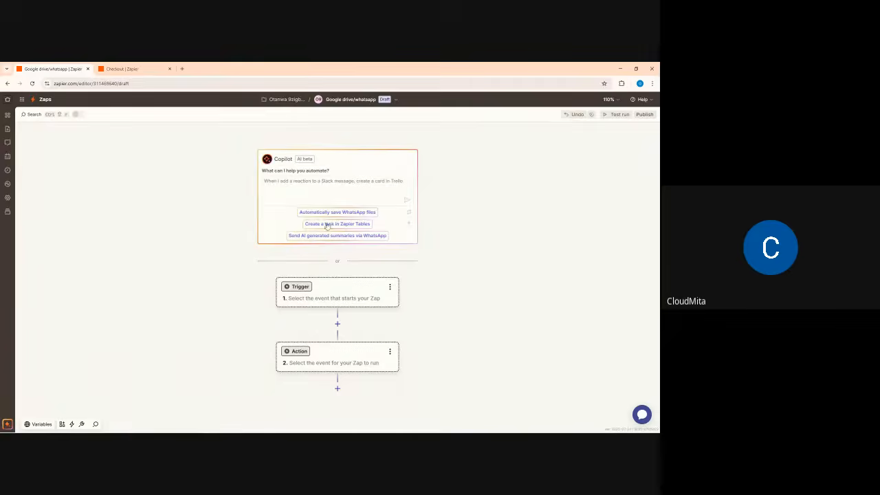
Choose Google Drive from Your top apps as the Zap's trigger app.
{"action": "left_click", "coordinate": [299, 289]}
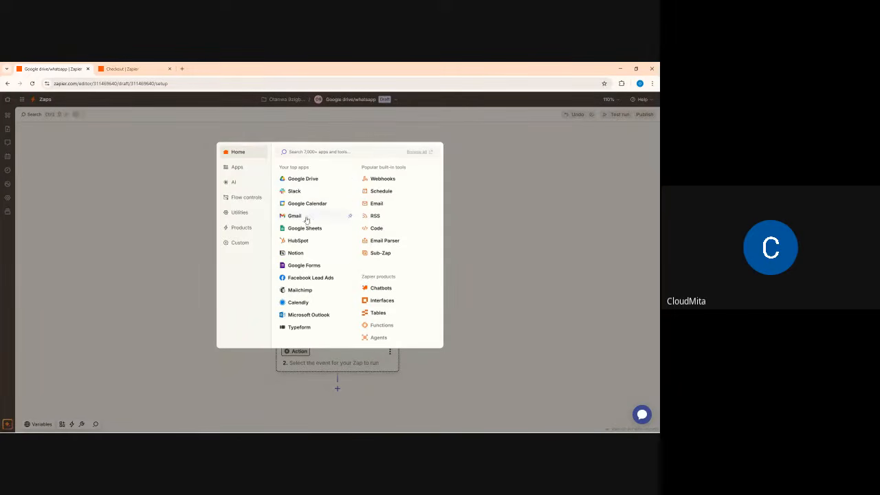
{"action": "left_click", "coordinate": [296, 180]}
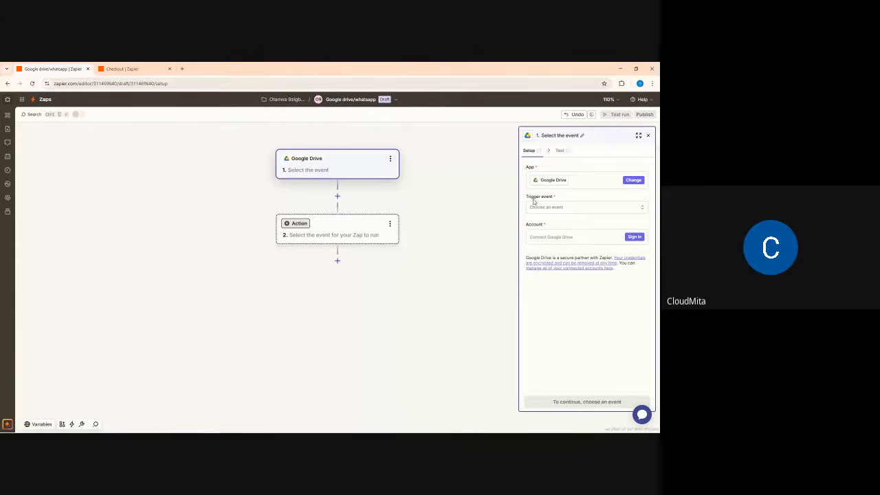
Scroll the Google Drive trigger events to compare New File, New File in Folder, New Folder and Updated File.
{"action": "left_click", "coordinate": [543, 208]}
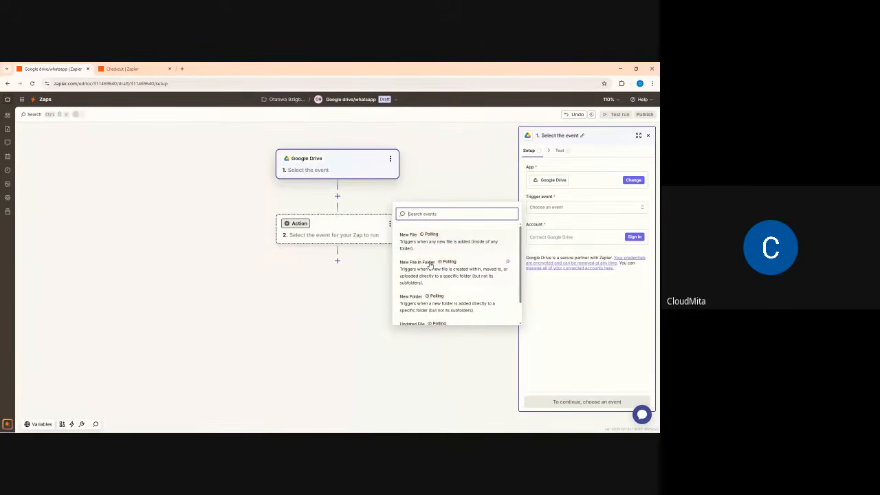
{"action": "scroll", "coordinate": [428, 282], "scroll_direction": "down", "scroll_amount": 1}
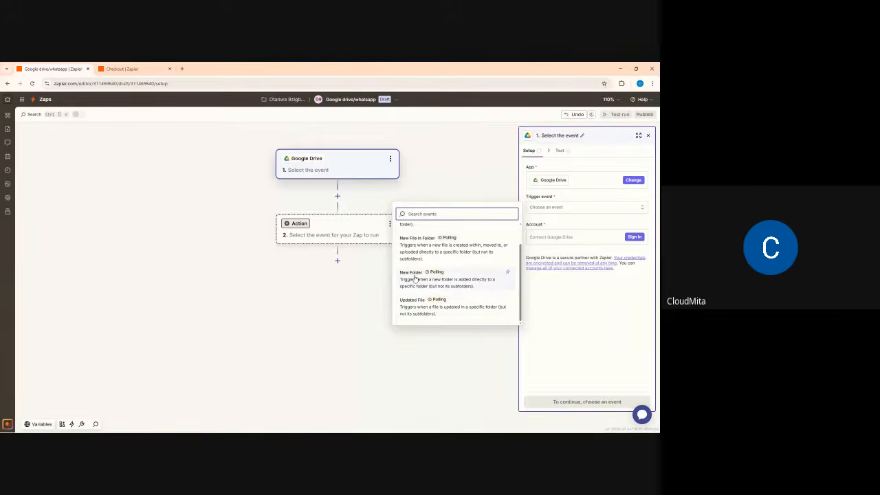
{"action": "scroll", "coordinate": [415, 278], "scroll_direction": "up", "scroll_amount": 1}
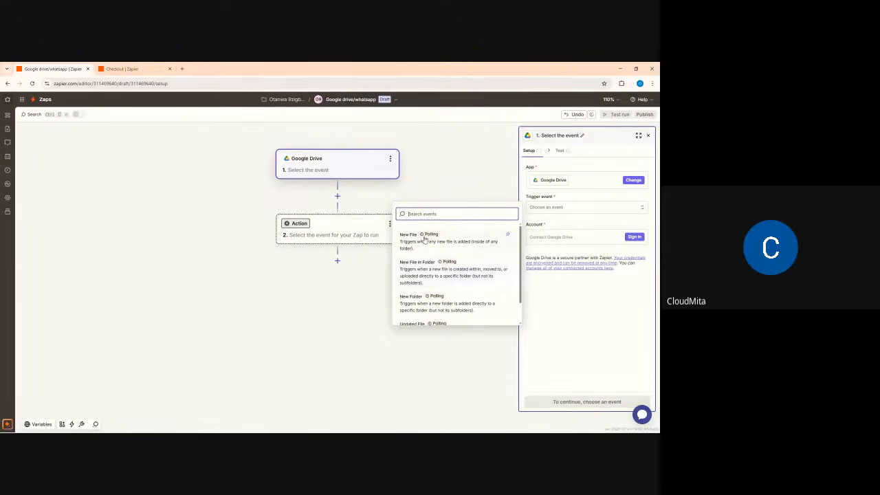
{"action": "scroll", "coordinate": [427, 240], "scroll_direction": "down", "scroll_amount": 1}
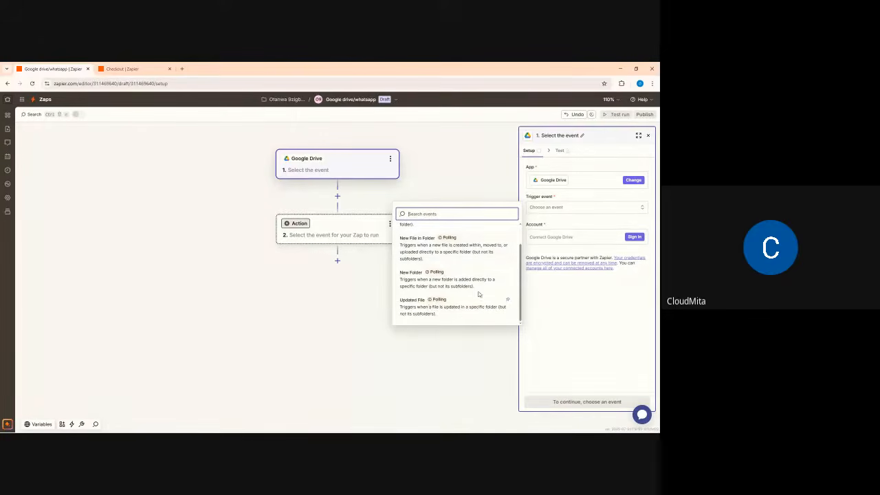
{"action": "scroll", "coordinate": [457, 274], "scroll_direction": "up", "scroll_amount": 1}
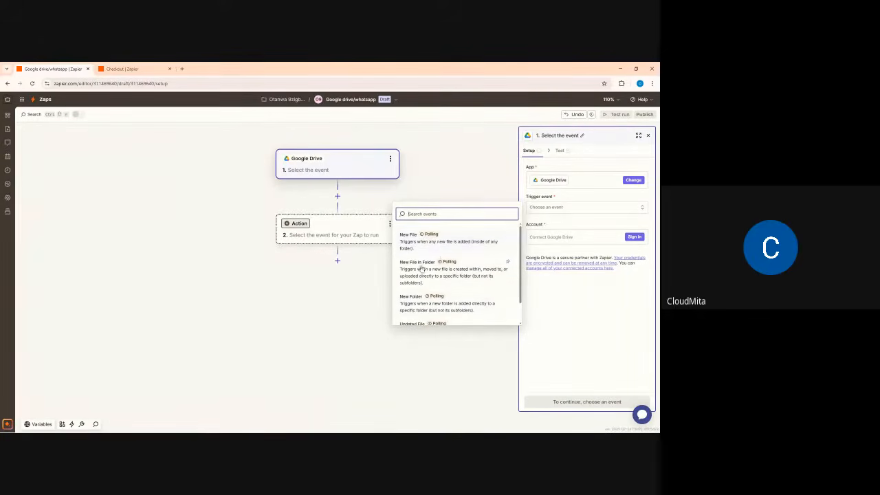
{"action": "scroll", "coordinate": [422, 306], "scroll_direction": "down", "scroll_amount": 1}
{"action": "scroll", "coordinate": [423, 277], "scroll_direction": "up", "scroll_amount": 1}
Choose New File as the Google Drive trigger event.
{"action": "scroll", "coordinate": [464, 278], "scroll_direction": "down", "scroll_amount": 1}
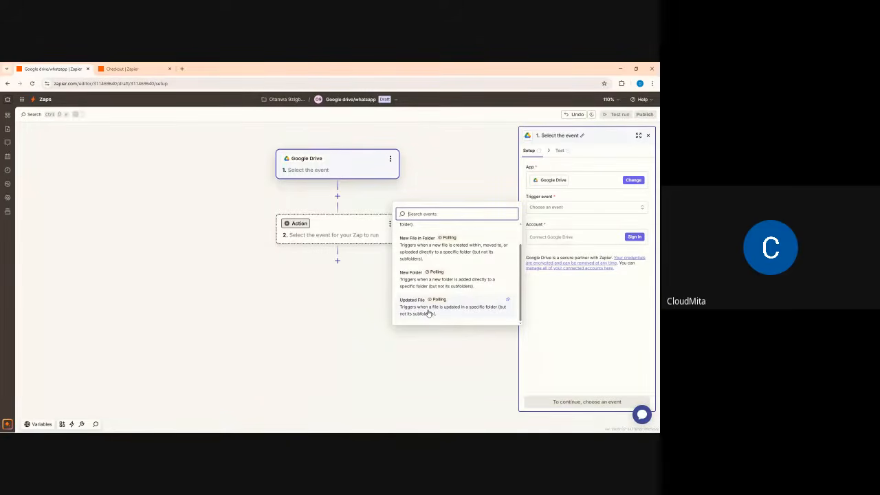
{"action": "scroll", "coordinate": [441, 284], "scroll_direction": "up", "scroll_amount": 1}
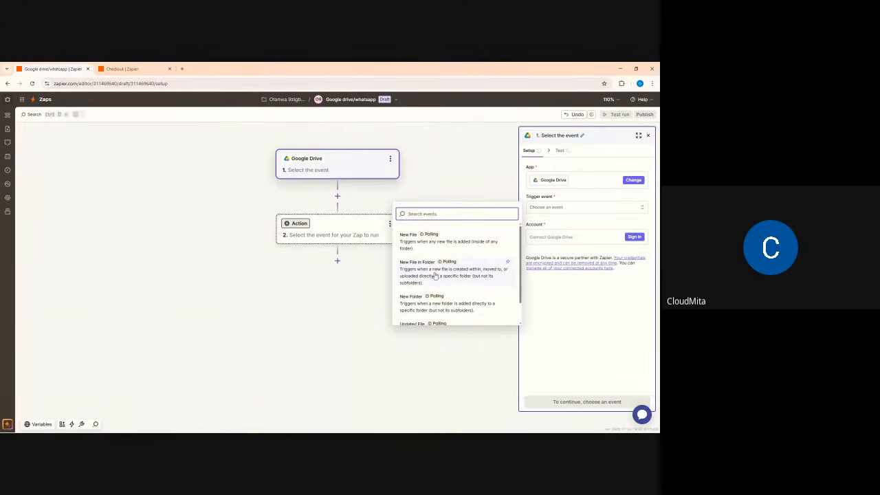
{"action": "left_click", "coordinate": [411, 243]}
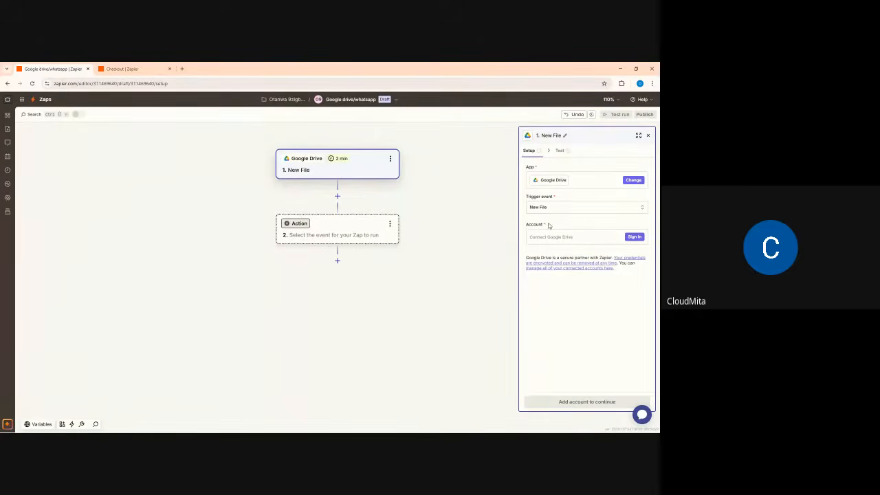
{"action": "left_click_drag", "start_coordinate": [548, 225], "coordinate": [521, 222]}
Sign in with a Google account and allow Zapier to access its Drive files.
{"action": "left_click", "coordinate": [549, 228]}
{"action": "left_click", "coordinate": [633, 237]}
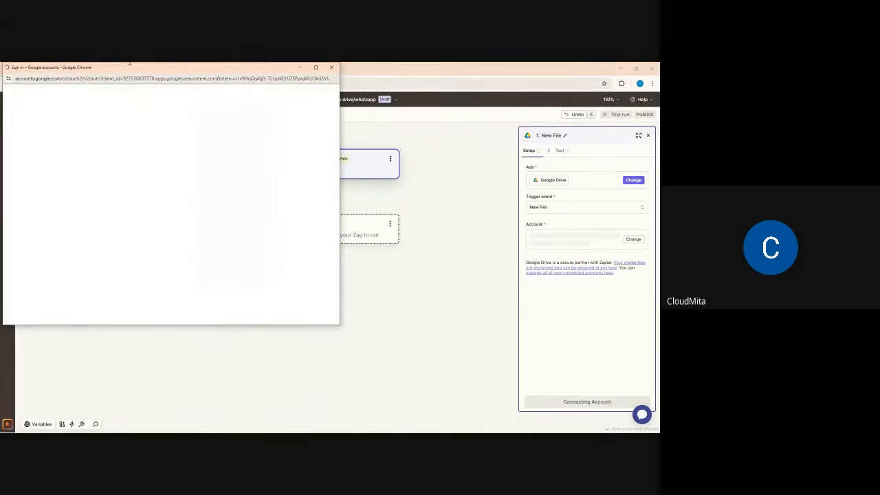
{"action": "left_click_drag", "start_coordinate": [124, 71], "coordinate": [213, 88]}
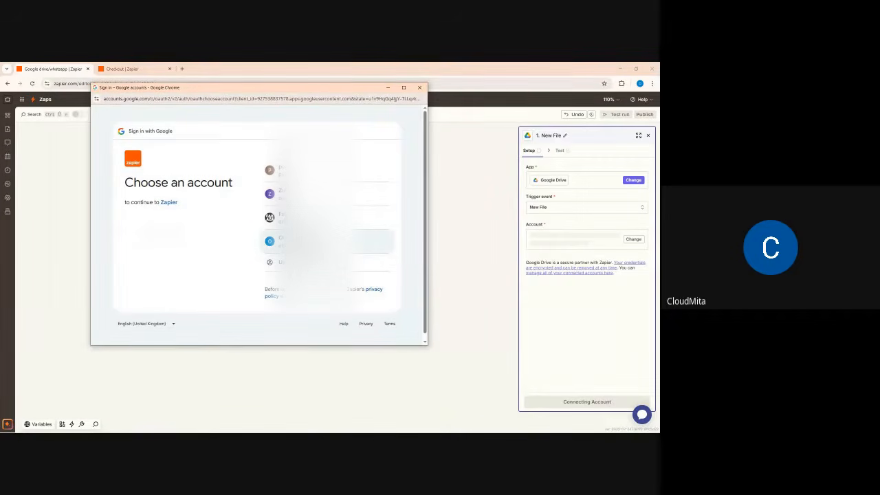
{"action": "left_click", "coordinate": [316, 242]}
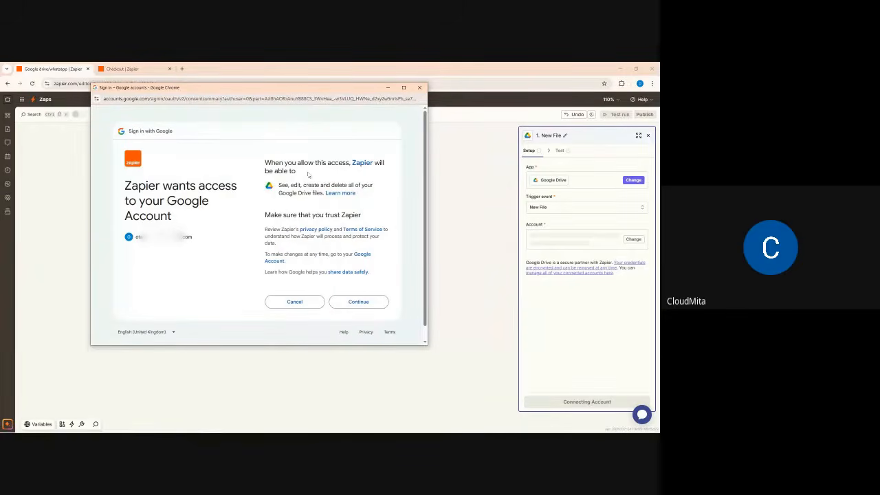
{"action": "left_click", "coordinate": [351, 302]}
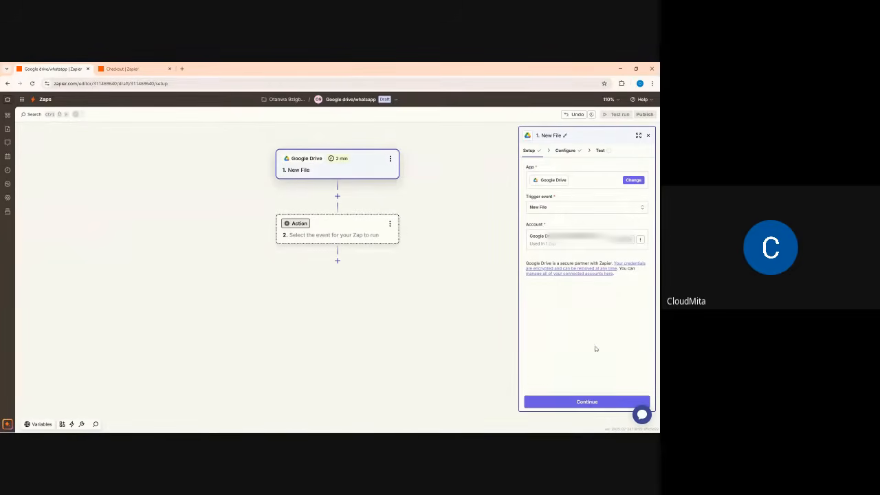
Set the trigger's Drive field to My Google Drive, loading more drive options to find it.
{"action": "left_click", "coordinate": [594, 403]}
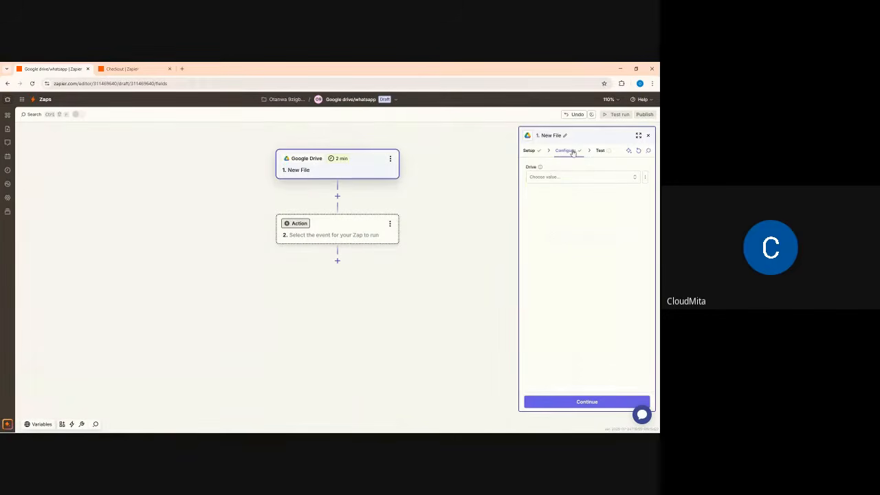
{"action": "left_click", "coordinate": [543, 177]}
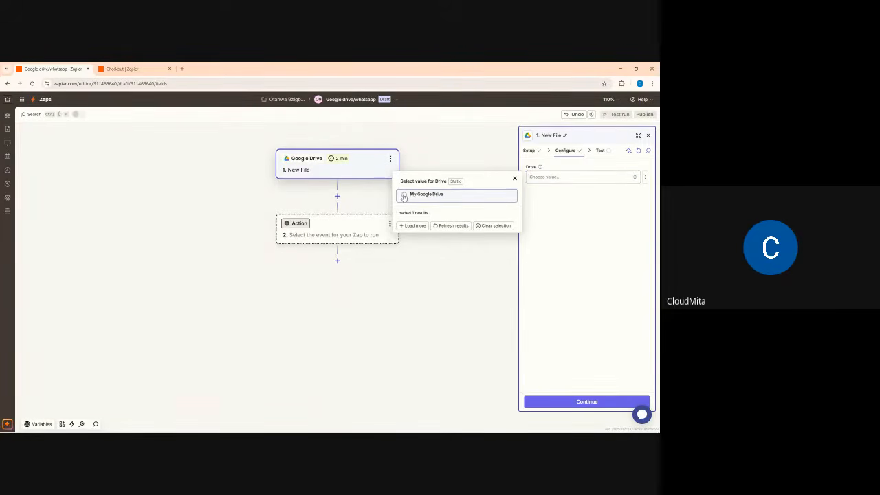
{"action": "mouse_move", "coordinate": [410, 215]}
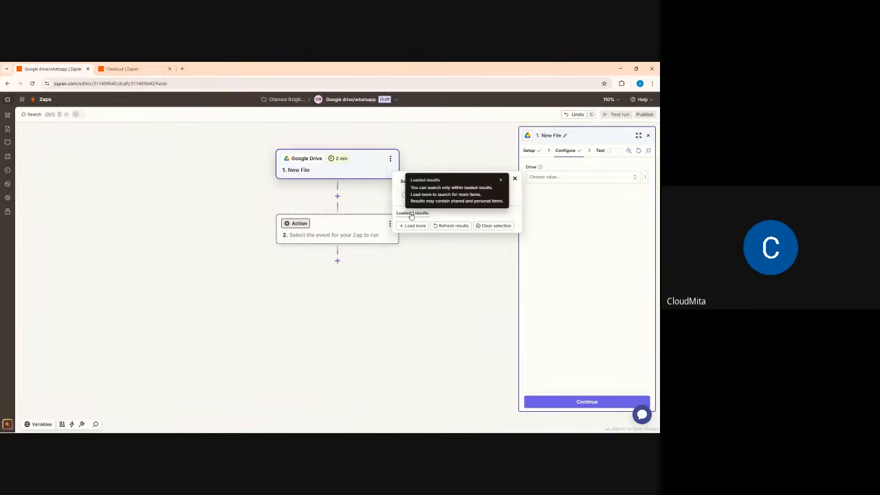
{"action": "left_click", "coordinate": [412, 226]}
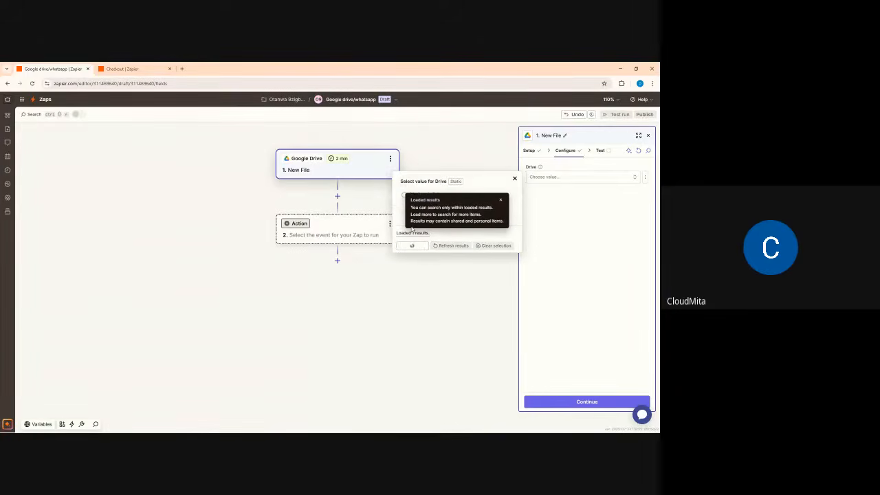
{"action": "left_click", "coordinate": [500, 187]}
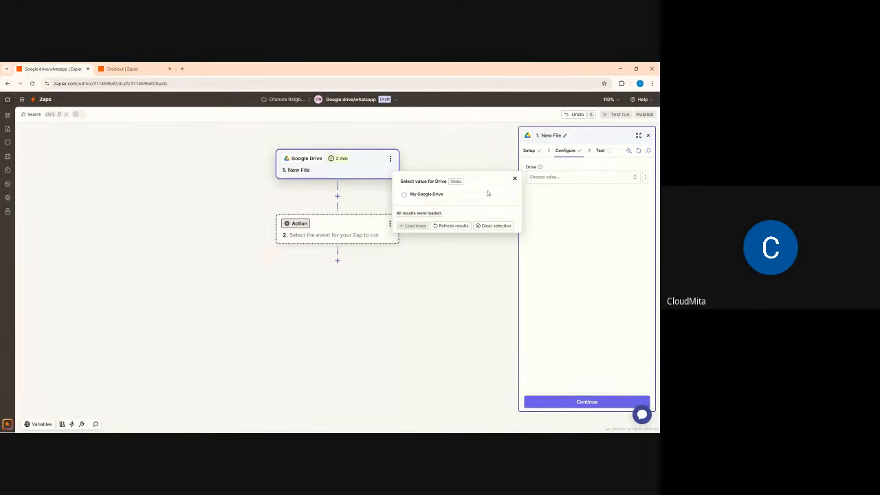
{"action": "left_click", "coordinate": [408, 195]}
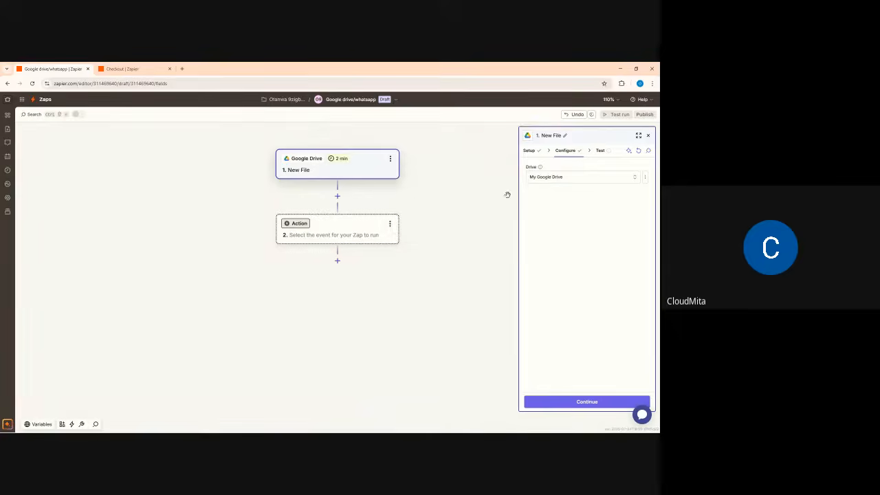
Test the New File trigger to pull sample records New File A, B and C.
{"action": "left_click", "coordinate": [587, 402]}
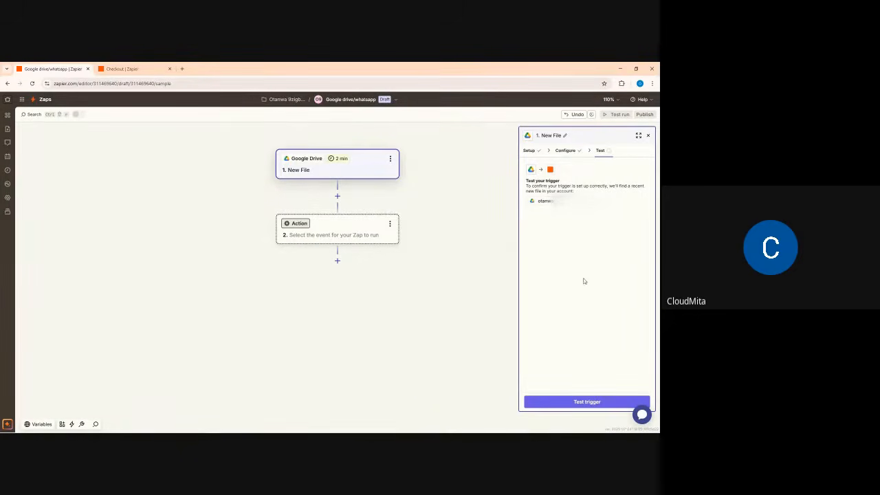
{"action": "left_click", "coordinate": [588, 403]}
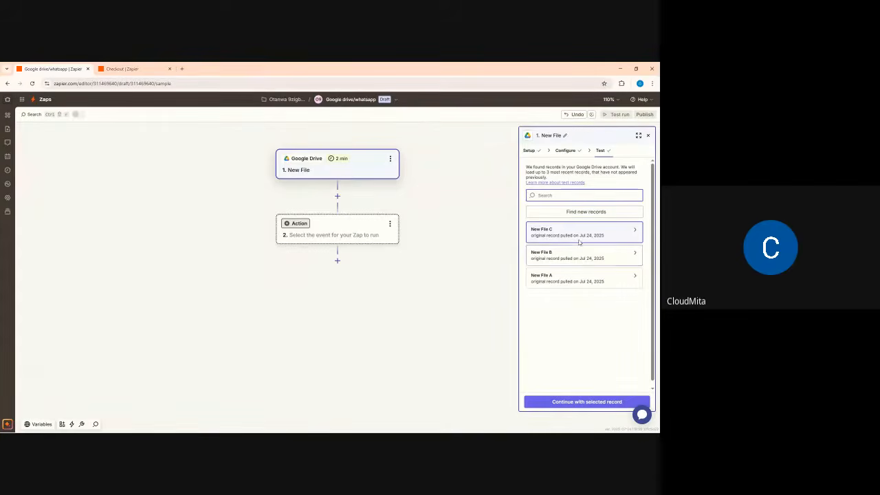
Keep the selected sample file and add WhatsApp Notifications as step 2.
{"action": "left_click", "coordinate": [605, 402]}
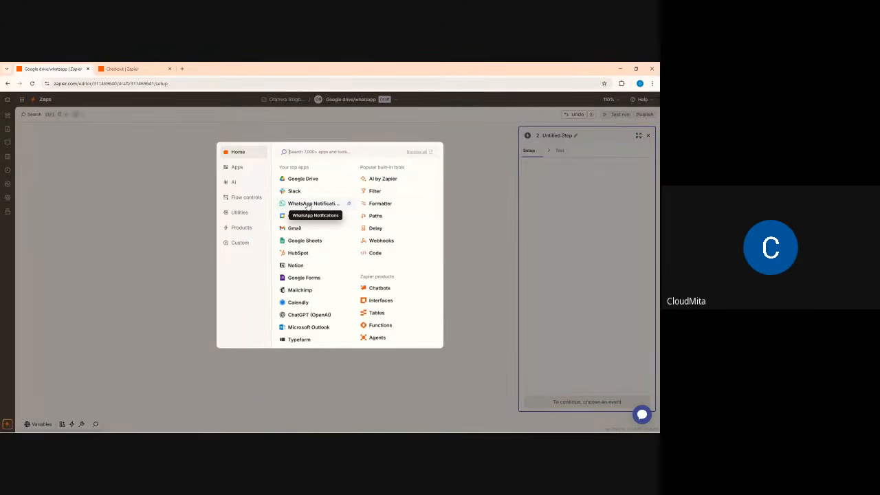
{"action": "left_click", "coordinate": [307, 205]}
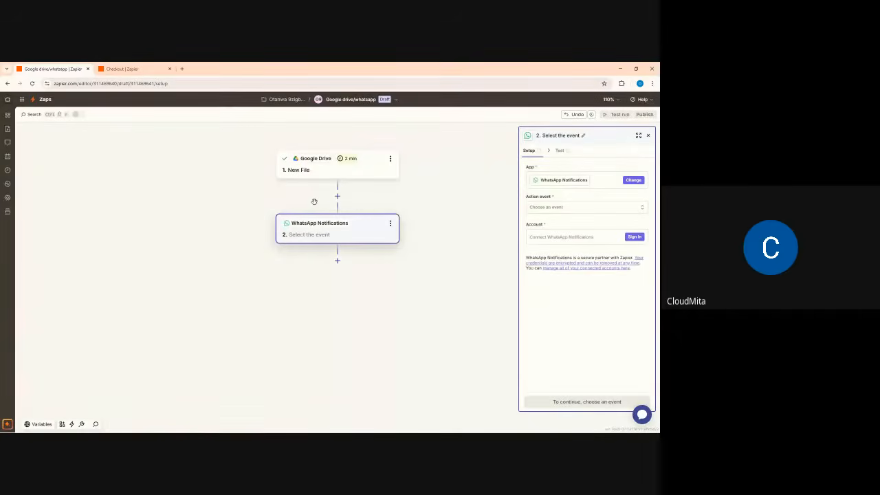
Choose Send Message as the WhatsApp Notifications action event.
{"action": "left_click", "coordinate": [540, 208]}
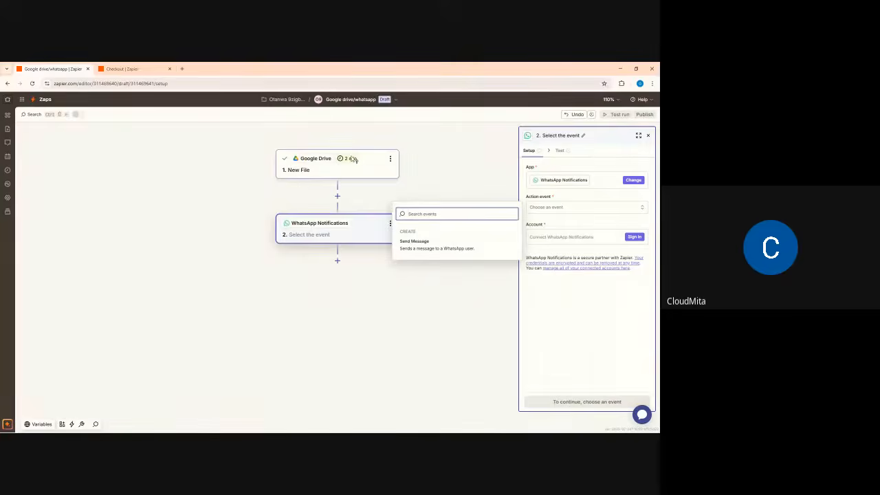
{"action": "left_click", "coordinate": [415, 242]}
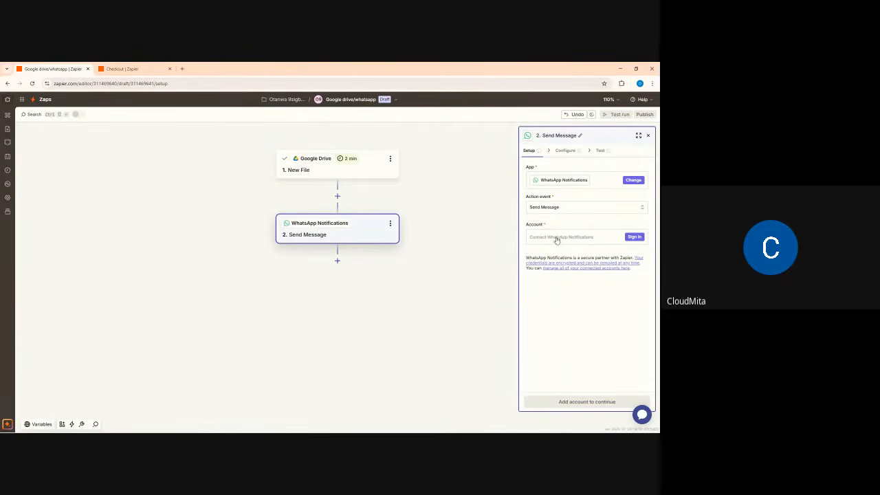
Open the Connect an Account window for WhatsApp Notifications and centre it.
{"action": "left_click", "coordinate": [634, 237]}
{"action": "left_click_drag", "start_coordinate": [187, 68], "coordinate": [305, 108]}
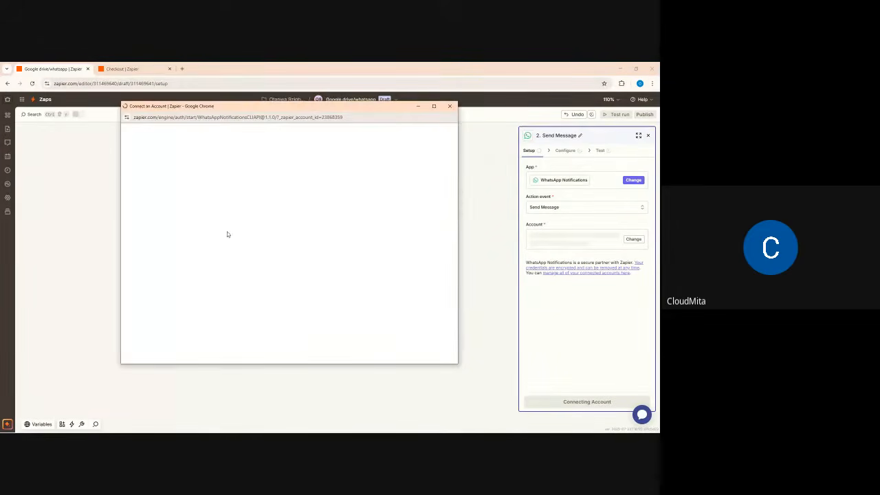
{"action": "left_click", "coordinate": [230, 251]}
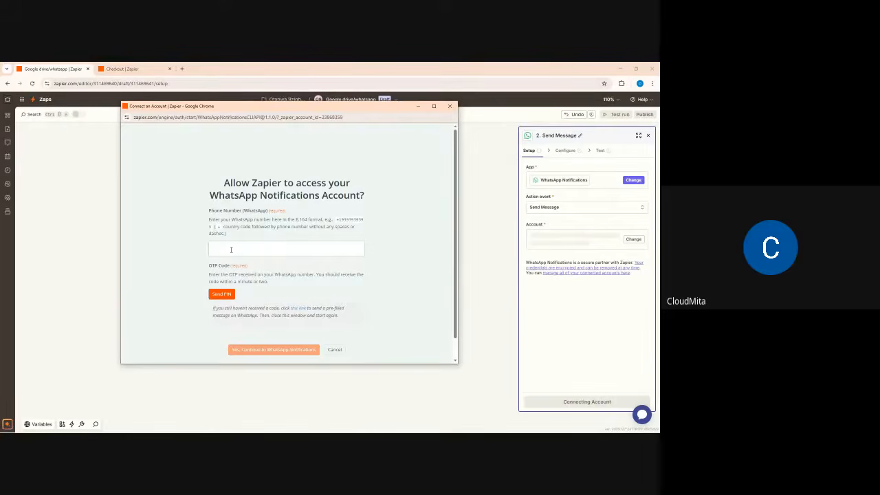
{"action": "left_click_drag", "start_coordinate": [228, 183], "coordinate": [365, 197]}
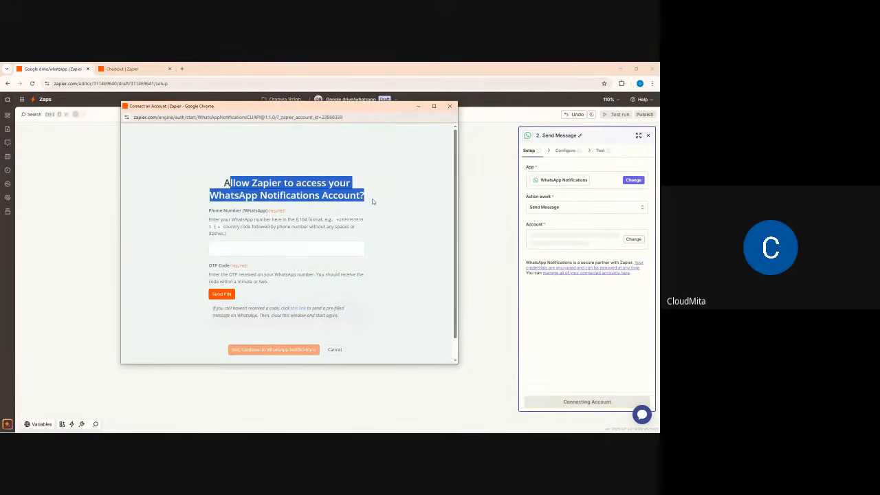
{"action": "left_click", "coordinate": [319, 212]}
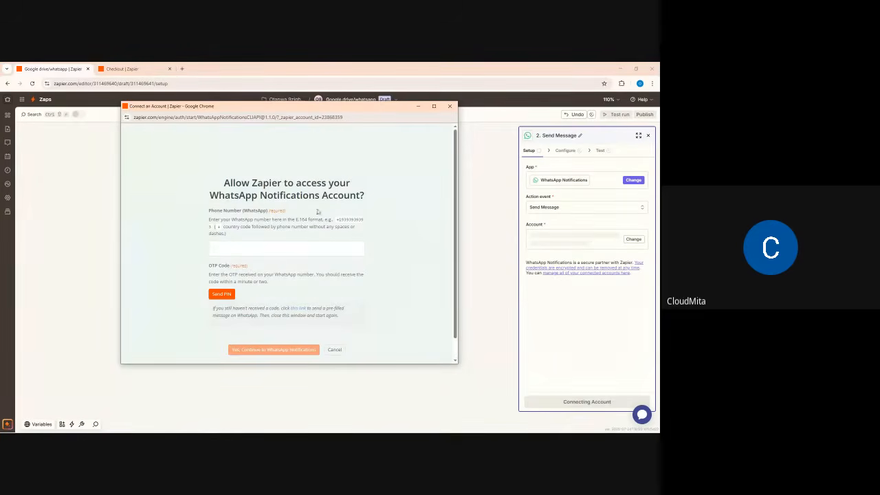
Enter the WhatsApp phone number in E.164 format and request a PIN.
{"action": "left_click", "coordinate": [233, 250]}
{"action": "type", "text": "+234"}
{"action": "type", "text": "70****"}
{"action": "left_click", "coordinate": [221, 294]}
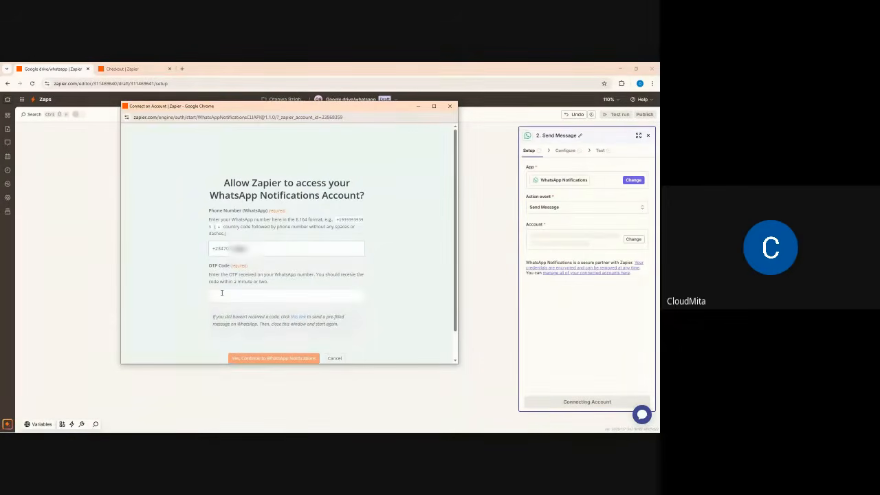
{"action": "left_click", "coordinate": [216, 292]}
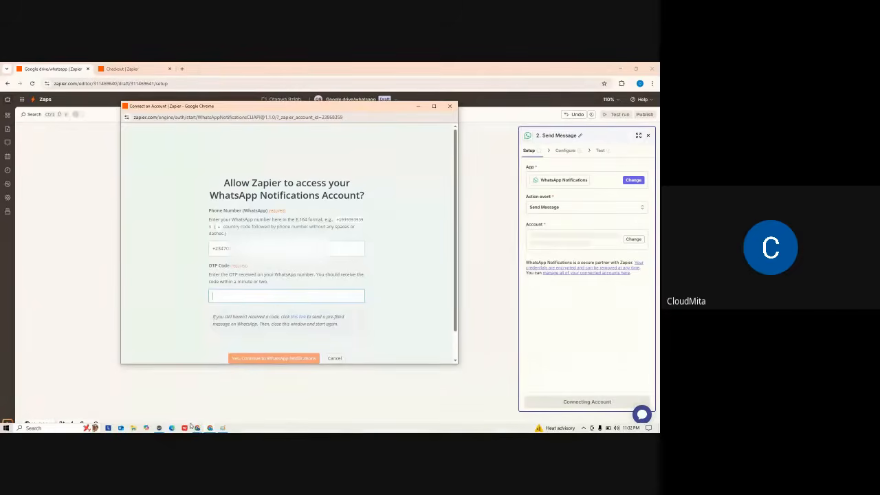
Launch WhatsApp from Windows search and open the Zapier chat showing the passcode.
{"action": "left_click", "coordinate": [213, 429]}
{"action": "key", "text": "super"}
{"action": "type", "text": "what"}
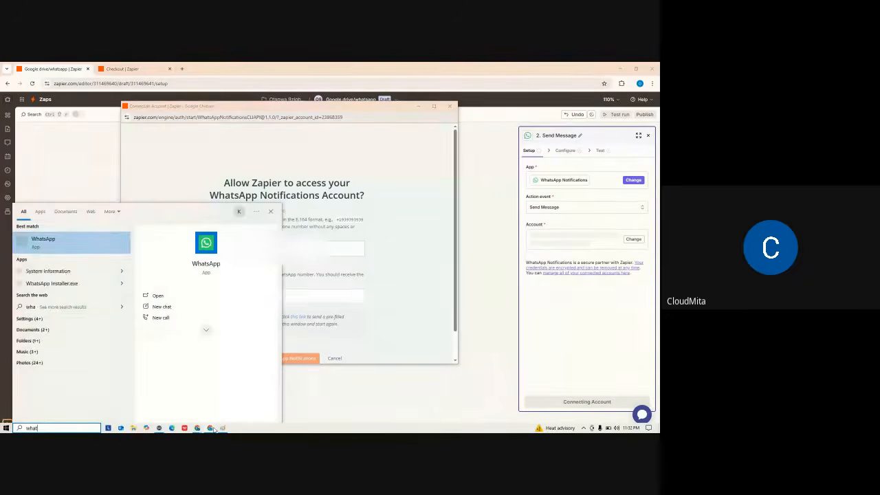
{"action": "key", "text": "Return"}
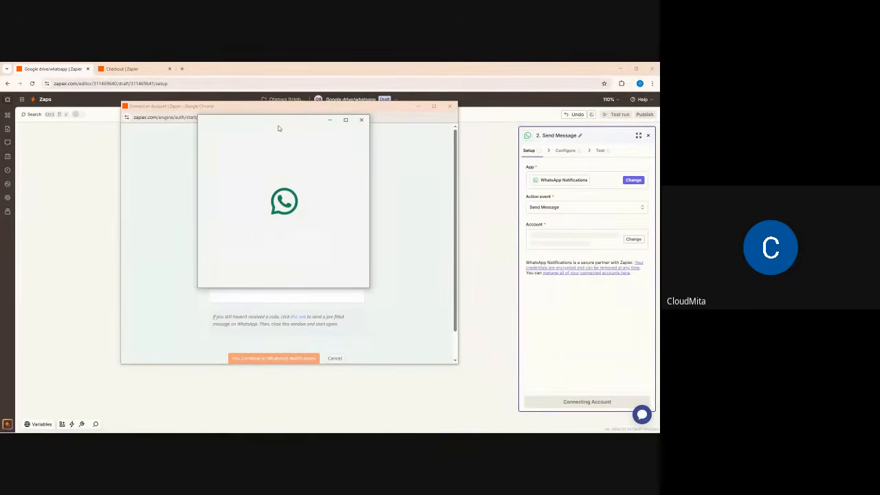
{"action": "left_click_drag", "start_coordinate": [282, 121], "coordinate": [423, 124]}
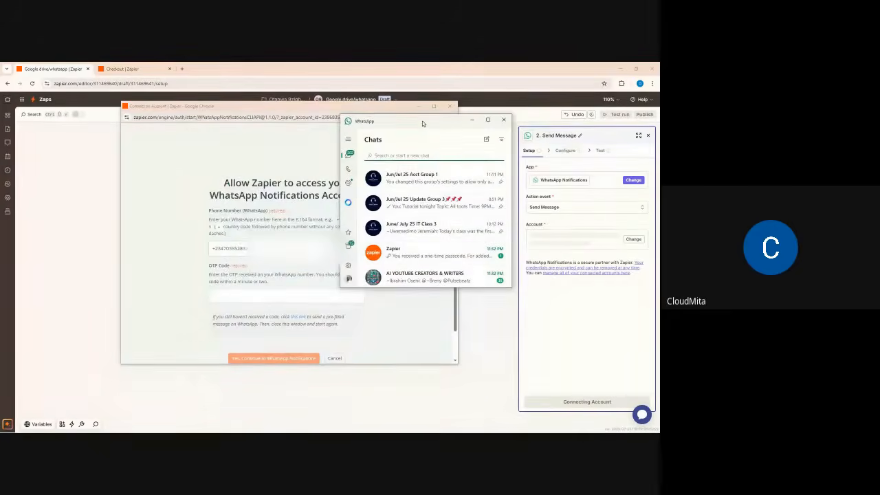
{"action": "left_click", "coordinate": [406, 252]}
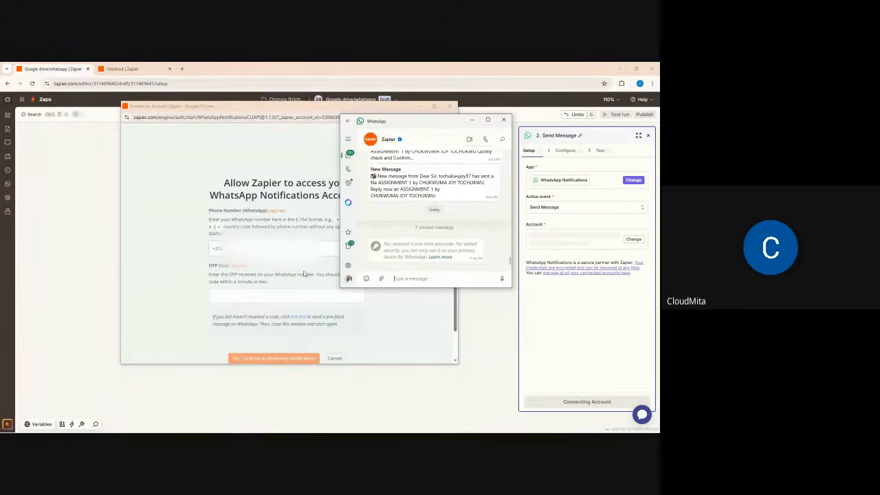
Enter the WhatsApp one-time passcode in the OTP Code field and confirm the connection.
{"action": "left_click", "coordinate": [230, 295]}
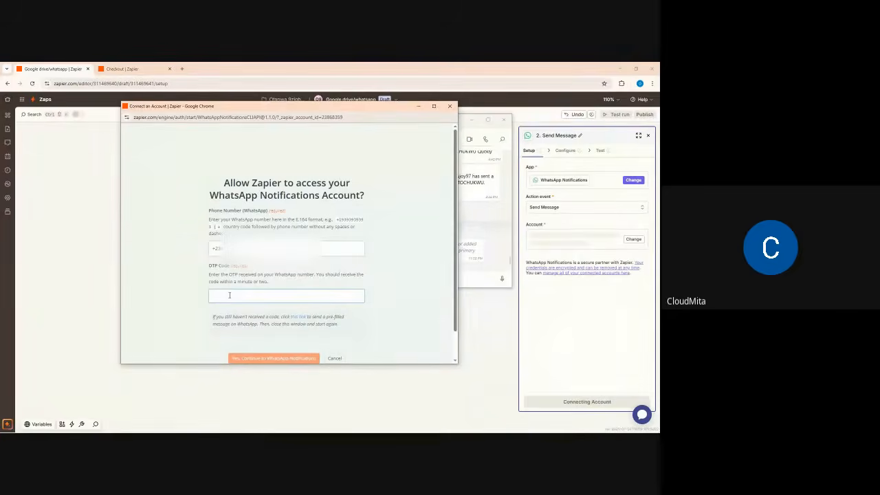
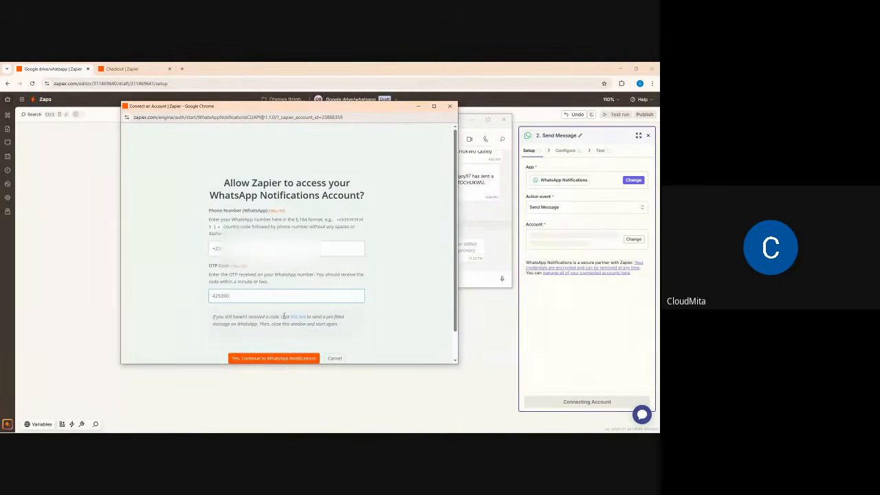
{"action": "scroll", "coordinate": [284, 316], "scroll_direction": "down", "scroll_amount": 1}
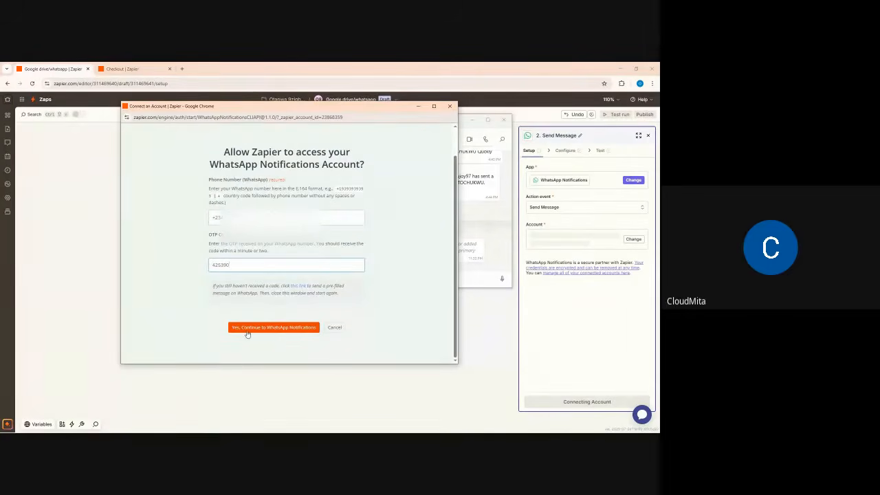
{"action": "left_click", "coordinate": [288, 328]}
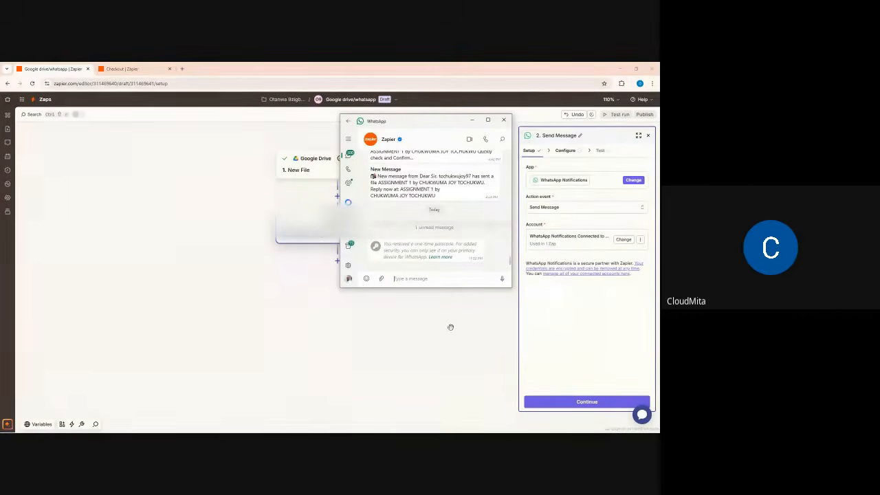
{"action": "left_click", "coordinate": [562, 328]}
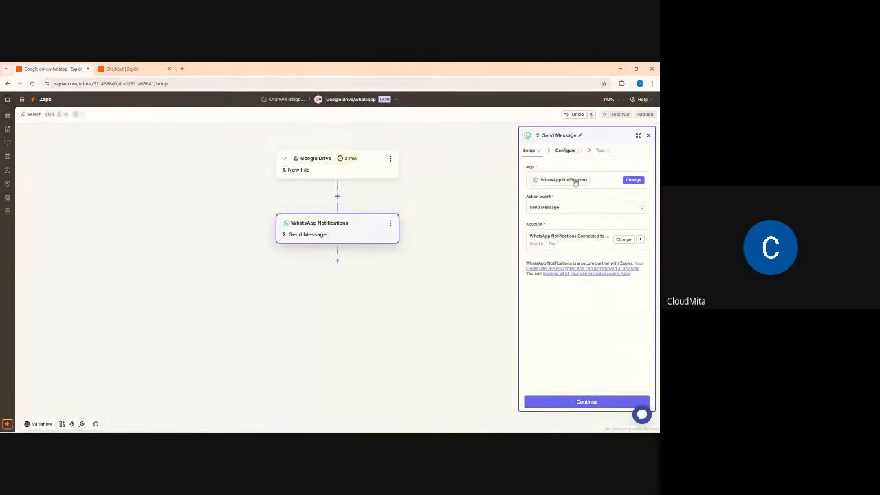
Move on to the message settings and choose New Message as the Send Message template.
{"action": "left_click", "coordinate": [589, 402]}
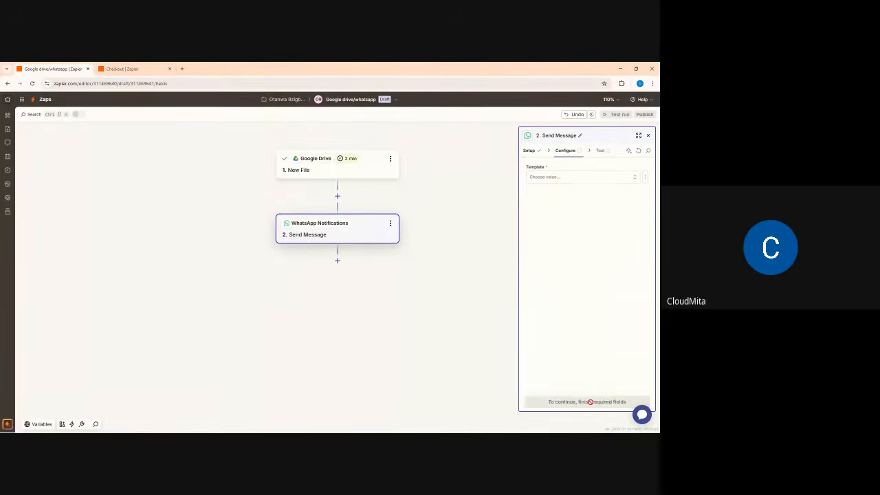
{"action": "left_click", "coordinate": [547, 177]}
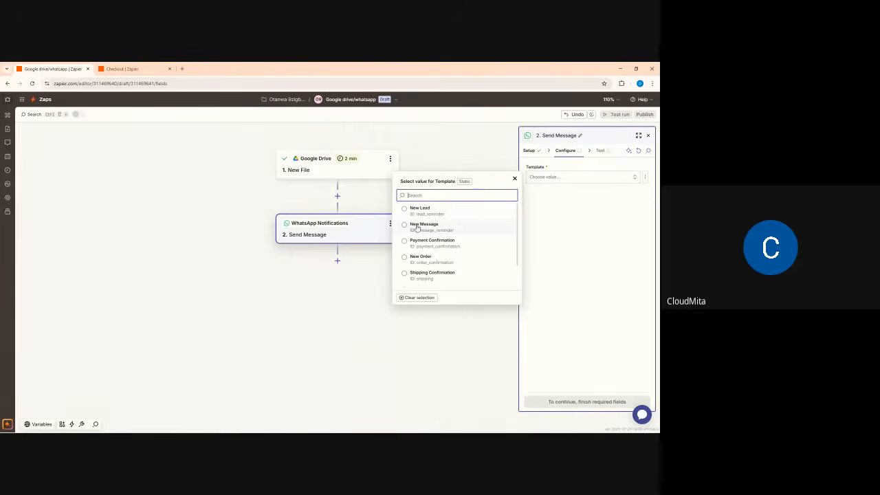
{"action": "scroll", "coordinate": [447, 261], "scroll_direction": "down", "scroll_amount": 2}
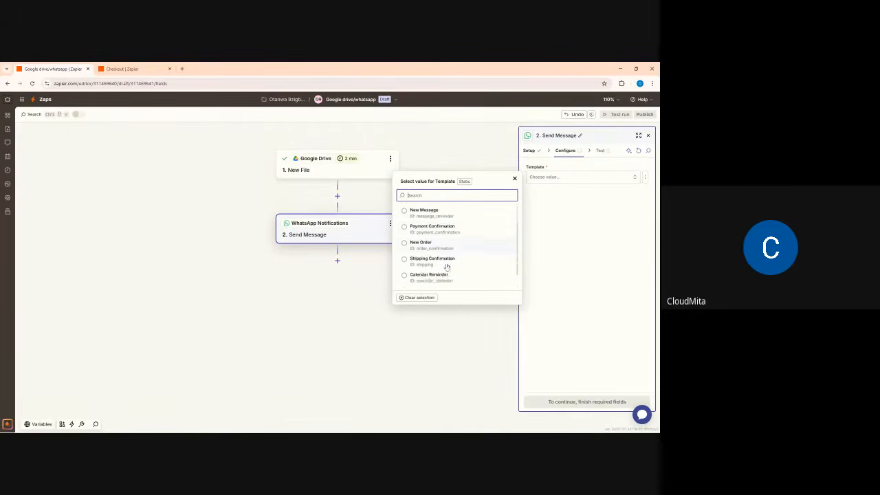
{"action": "scroll", "coordinate": [432, 259], "scroll_direction": "up", "scroll_amount": 2}
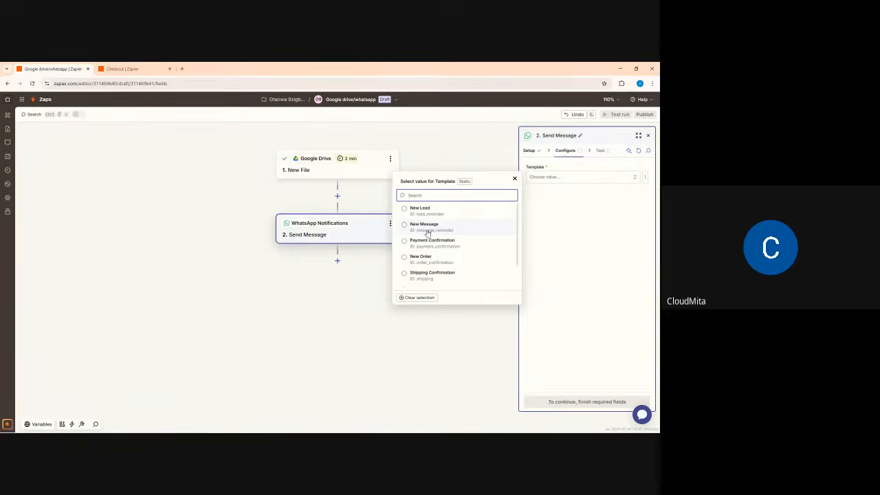
{"action": "scroll", "coordinate": [429, 233], "scroll_direction": "down", "scroll_amount": 2}
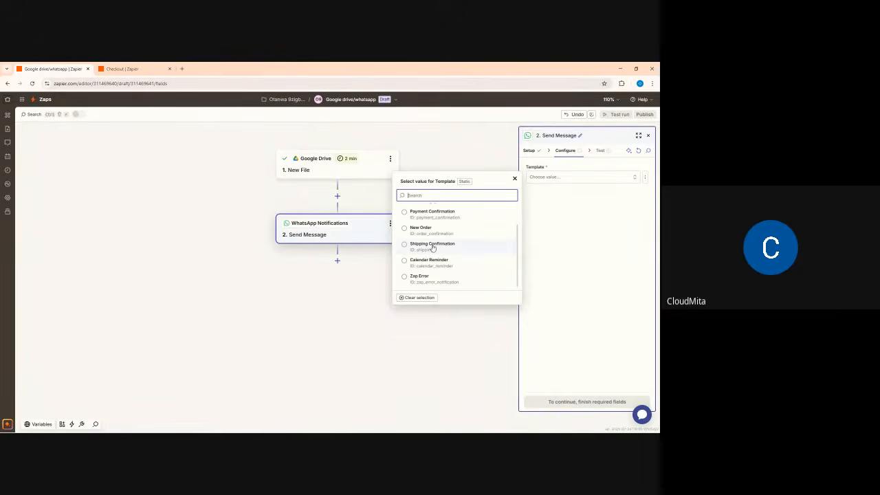
{"action": "scroll", "coordinate": [432, 248], "scroll_direction": "up", "scroll_amount": 2}
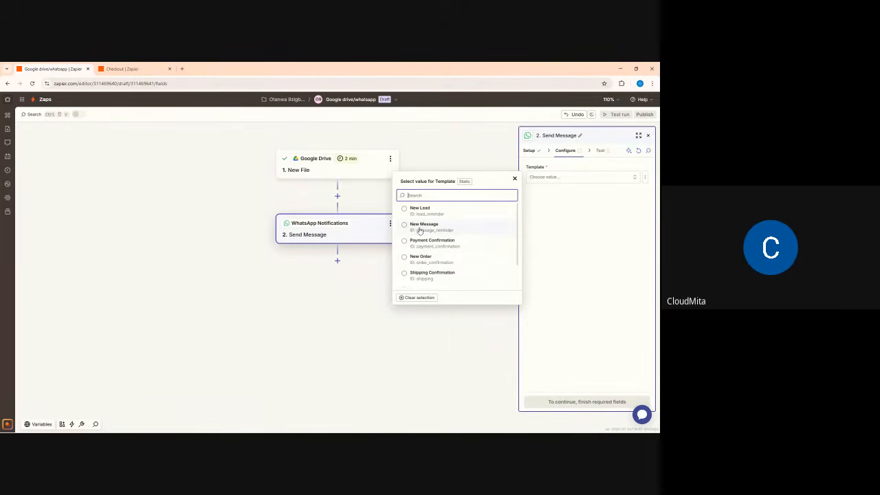
{"action": "left_click", "coordinate": [404, 227]}
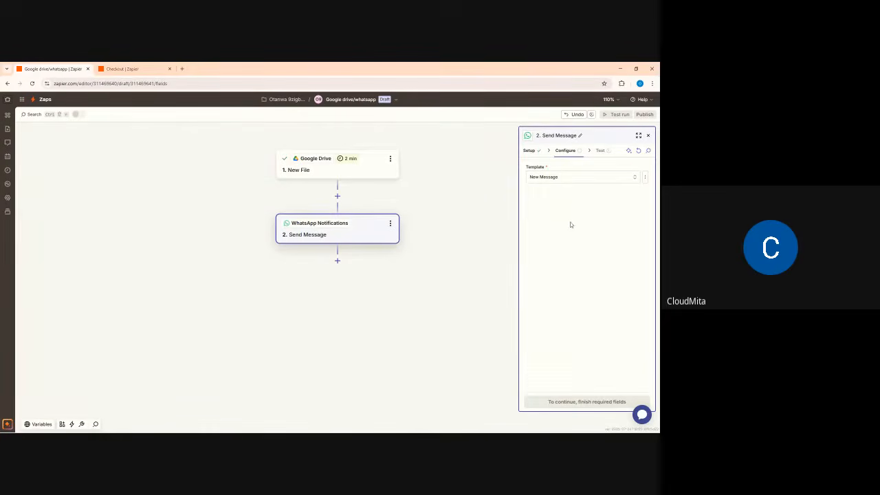
{"action": "left_click", "coordinate": [559, 176]}
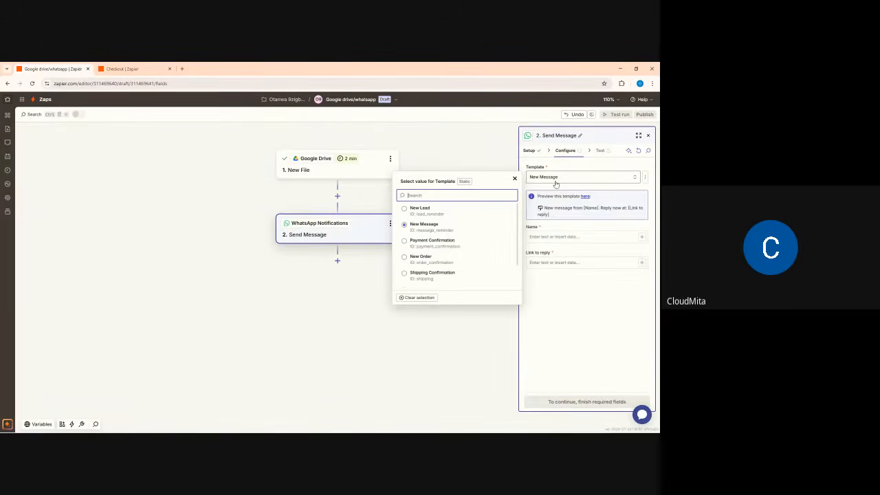
Close the template list and bring up Google Drive insert data for the Name field.
{"action": "left_click", "coordinate": [555, 178]}
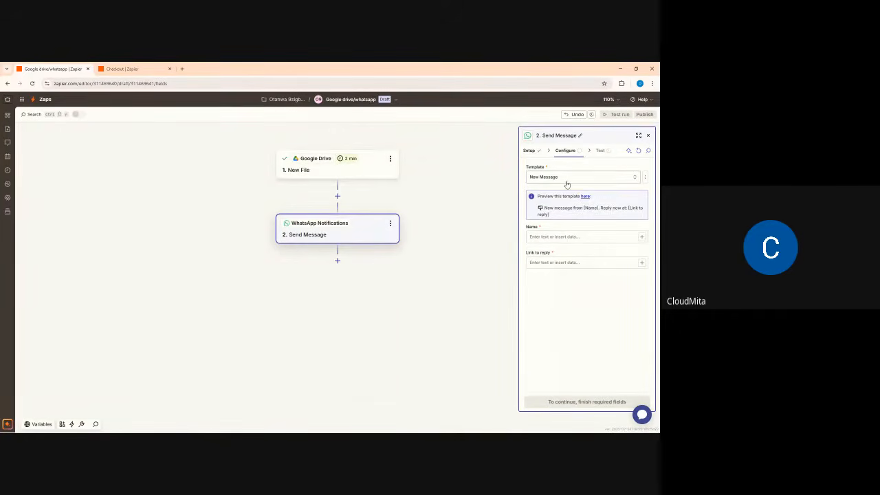
{"action": "left_click", "coordinate": [551, 236]}
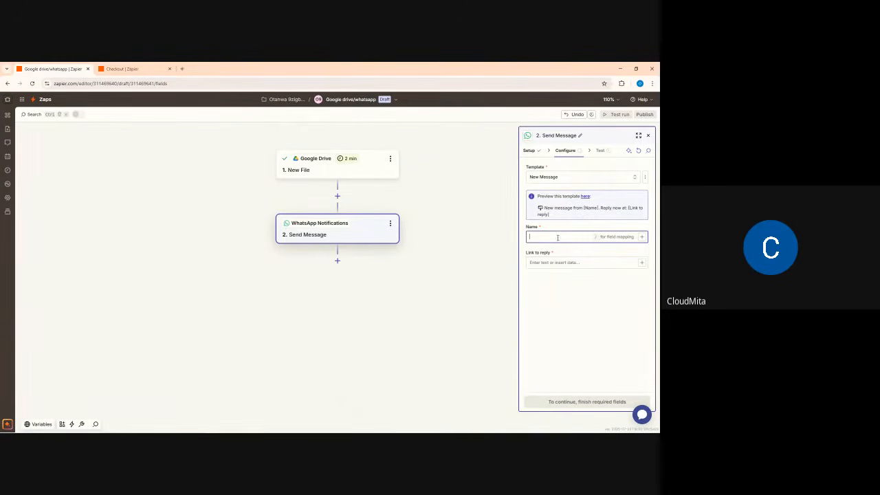
{"action": "left_click", "coordinate": [642, 238]}
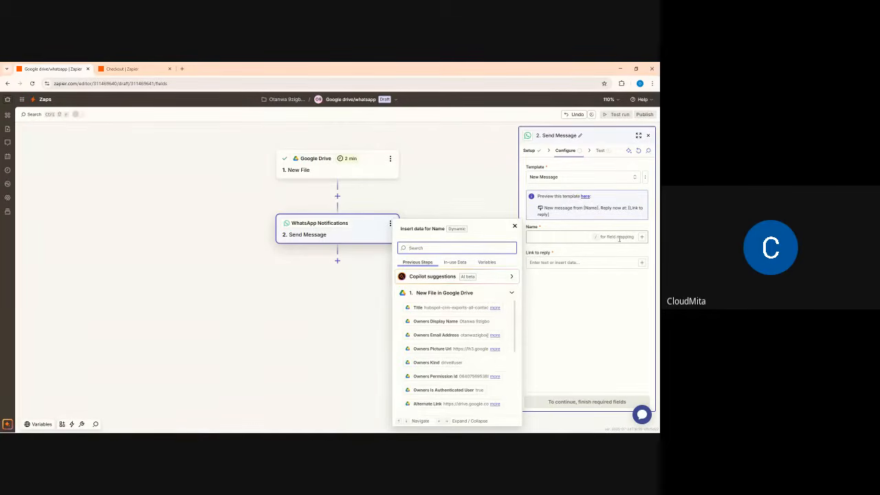
Insert the file's Owners Display Name, then its Title, into the Name field.
{"action": "left_click", "coordinate": [558, 237]}
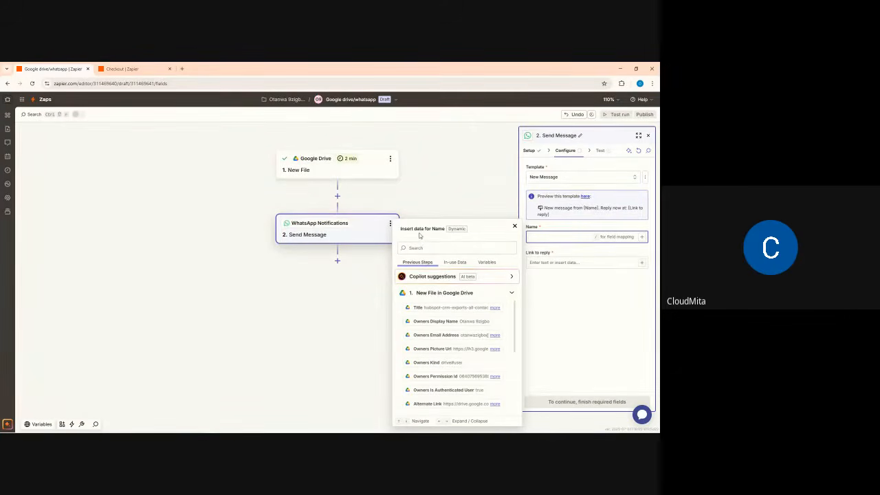
{"action": "left_click", "coordinate": [433, 324]}
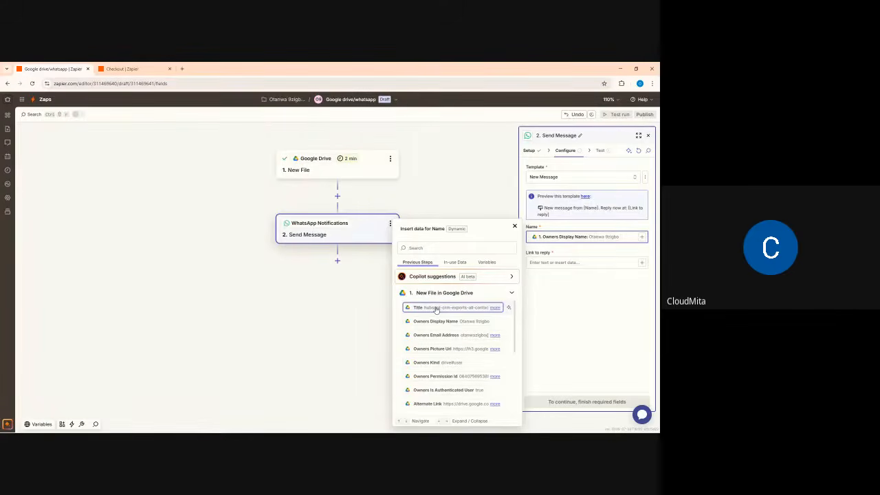
{"action": "left_click", "coordinate": [435, 308]}
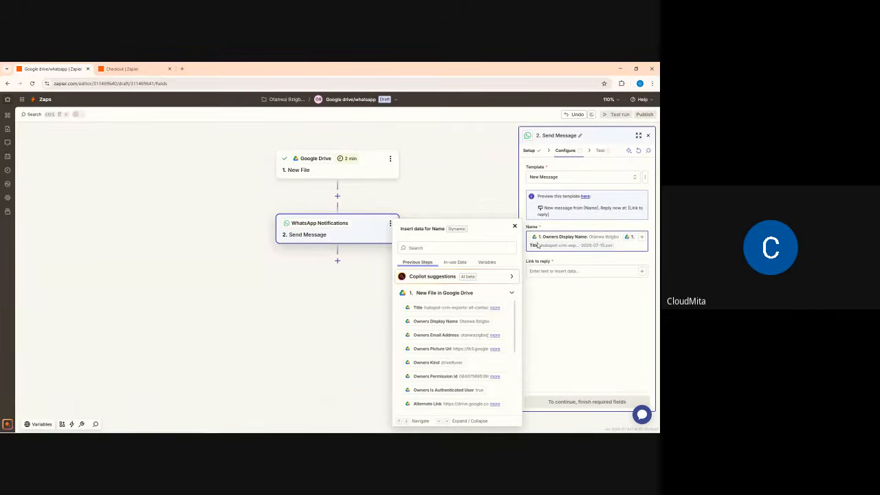
Add 'Dear sir' before the owner name and 'has sent you a new file titled' before the Title.
{"action": "type", "text": "Dear "}
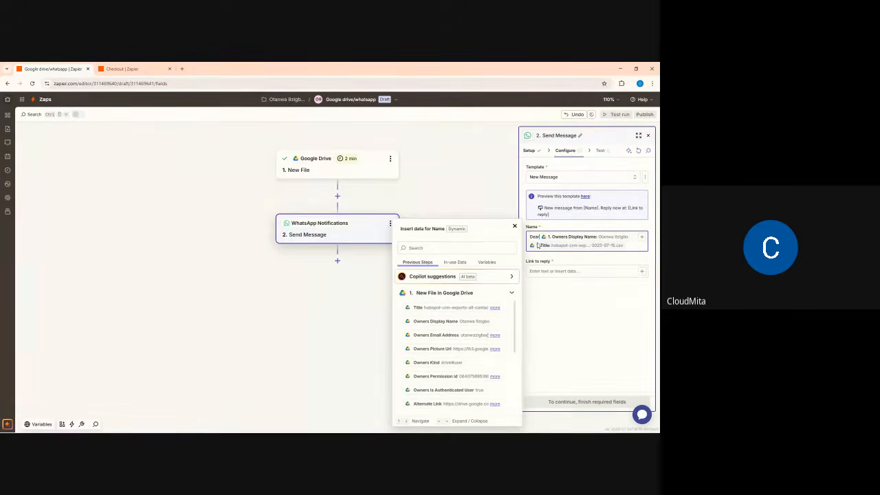
{"action": "type", "text": "si"}
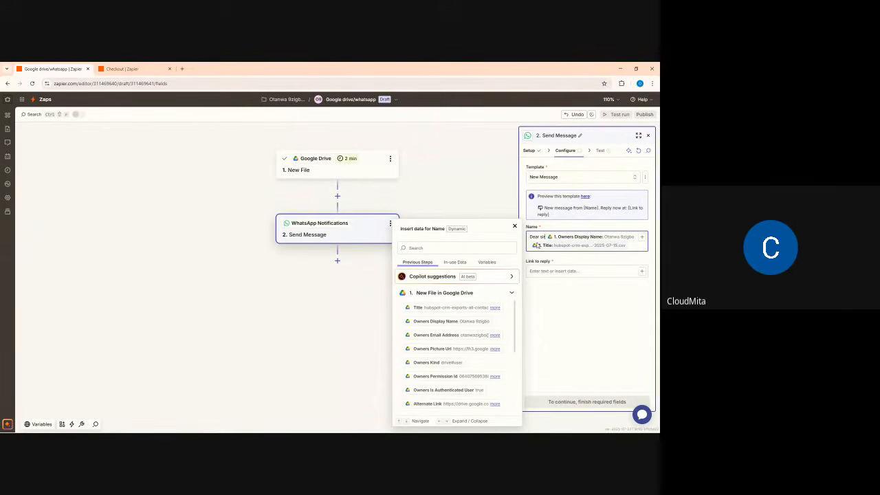
{"action": "type", "text": "r"}
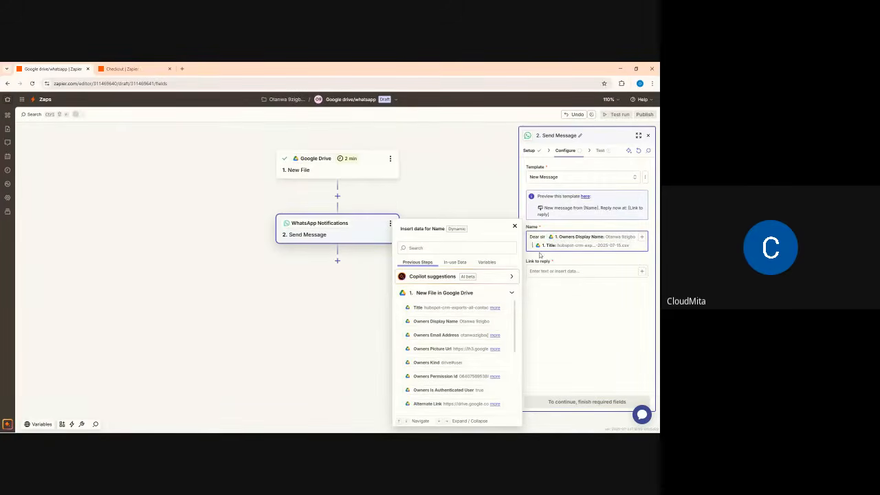
{"action": "type", "text": "has sent yo"}
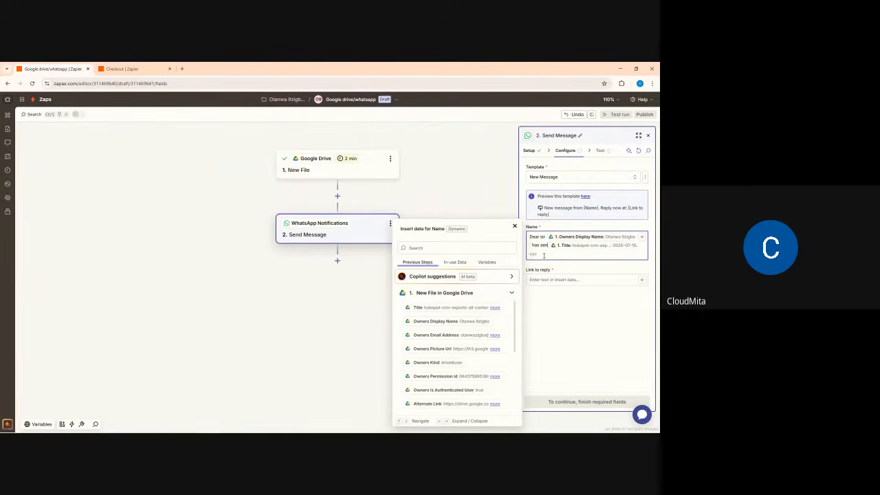
{"action": "type", "text": "u a new file title"}
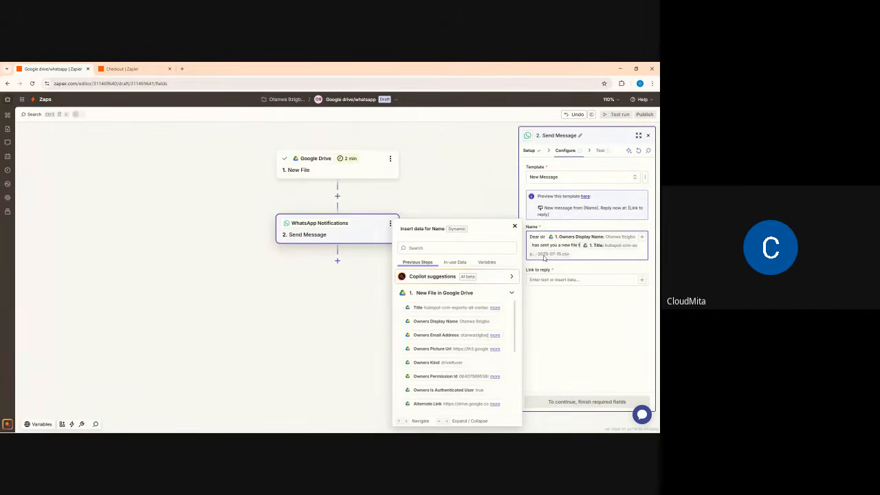
{"action": "type", "text": "d 1. Title: hubspot-cr"}
{"action": "scroll", "coordinate": [433, 350], "scroll_direction": "down", "scroll_amount": 5}
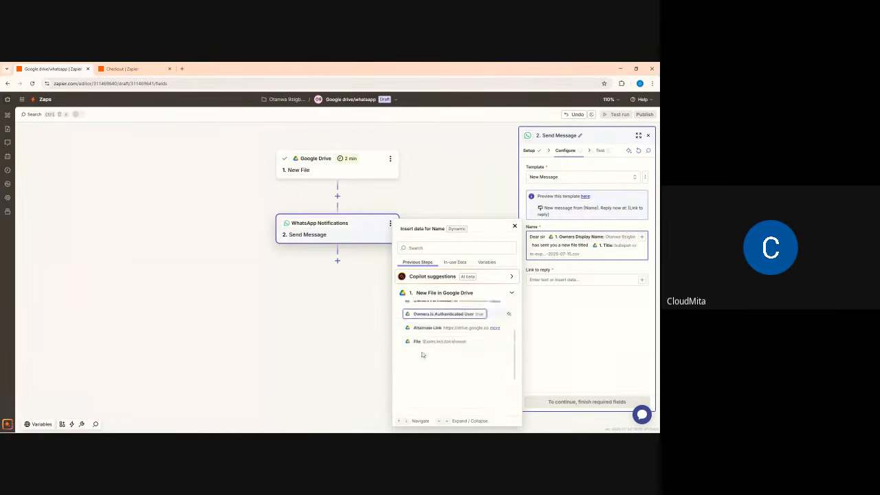
{"action": "scroll", "coordinate": [440, 350], "scroll_direction": "up", "scroll_amount": 5}
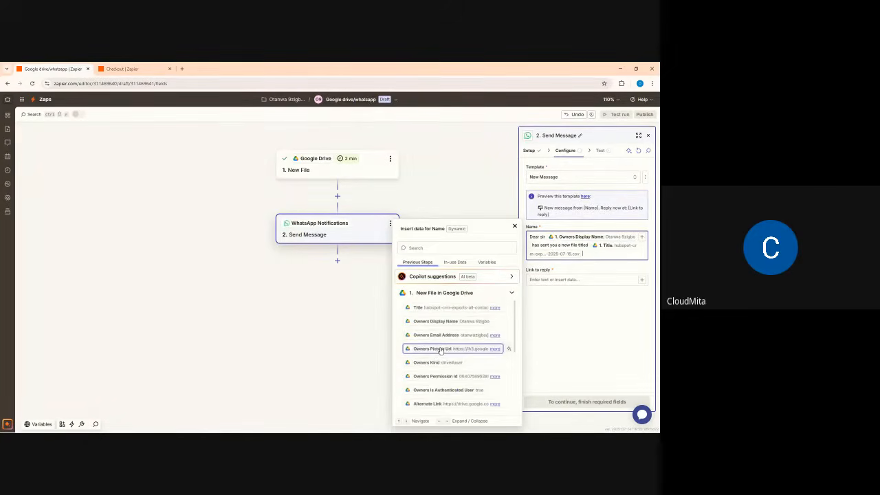
{"action": "scroll", "coordinate": [443, 357], "scroll_direction": "down", "scroll_amount": 5}
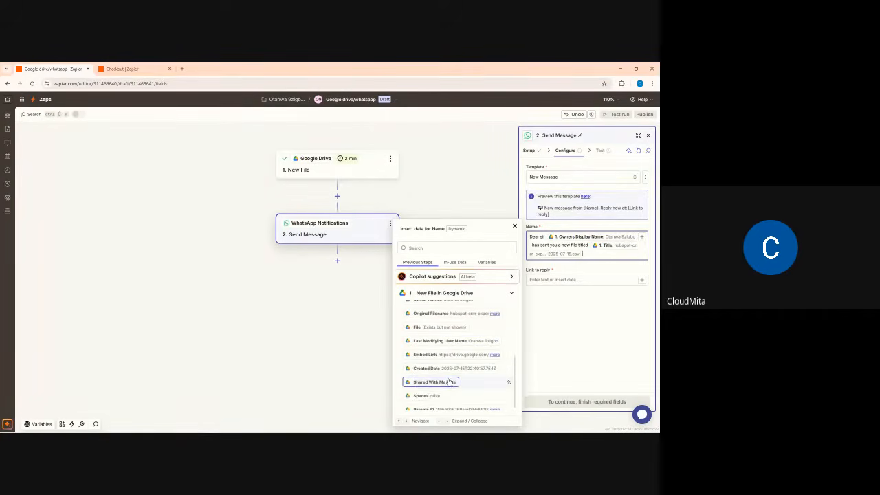
{"action": "scroll", "coordinate": [447, 380], "scroll_direction": "down", "scroll_amount": 3}
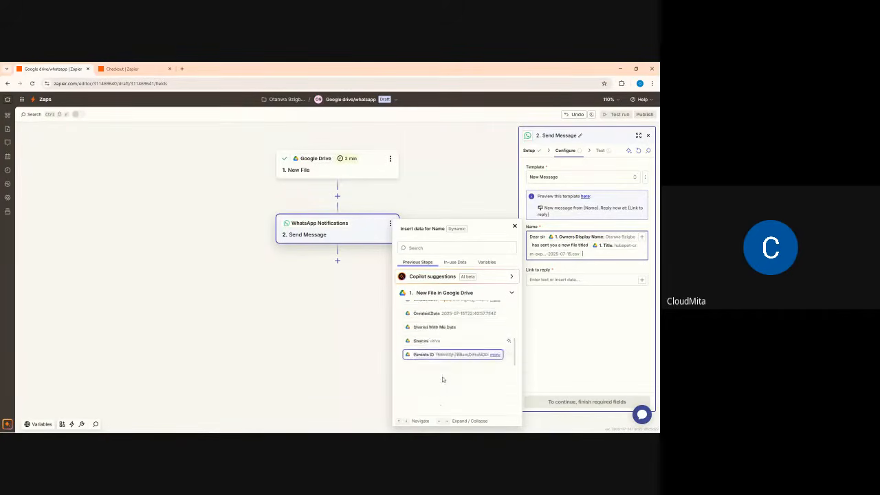
{"action": "scroll", "coordinate": [443, 376], "scroll_direction": "down", "scroll_amount": 5}
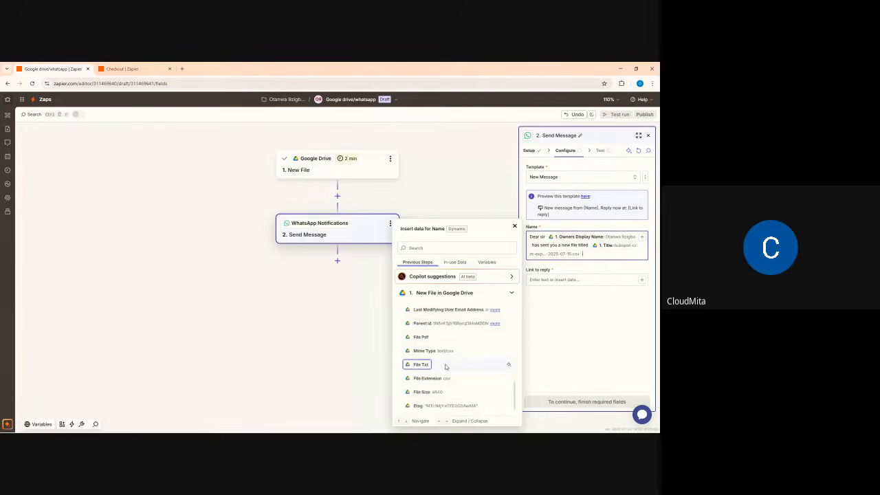
{"action": "scroll", "coordinate": [447, 357], "scroll_direction": "up", "scroll_amount": 10}
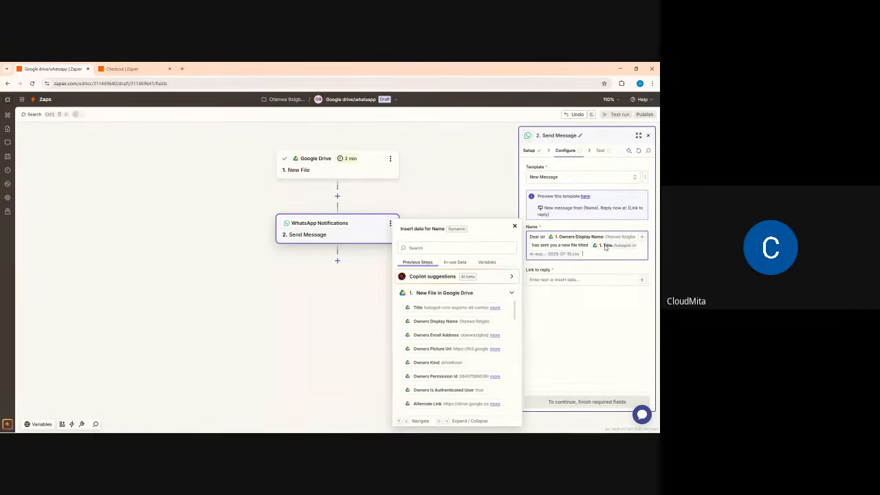
{"action": "left_click", "coordinate": [565, 279]}
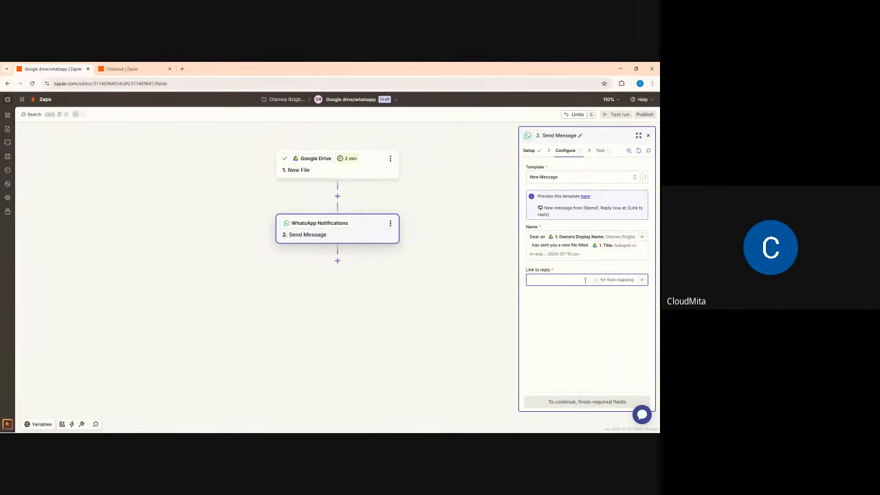
Map the Google Drive file's Alternate Link into the Link to reply field.
{"action": "left_click", "coordinate": [641, 281]}
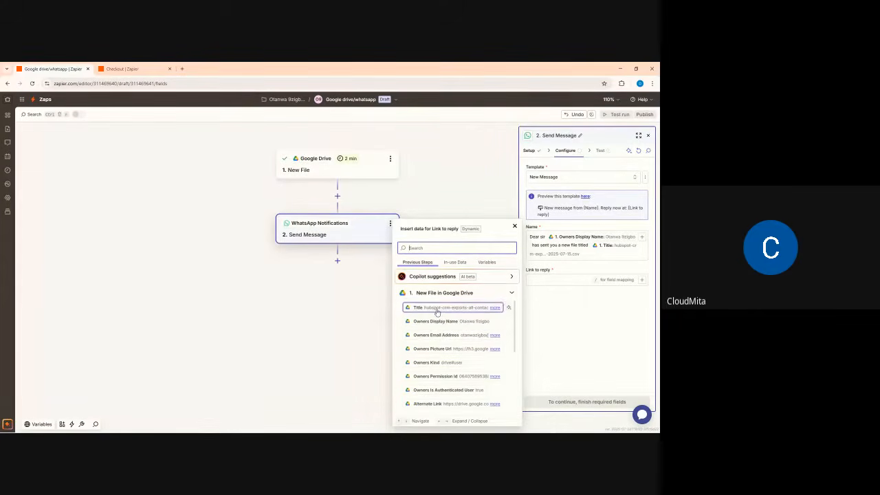
{"action": "scroll", "coordinate": [437, 313], "scroll_direction": "down", "scroll_amount": 2}
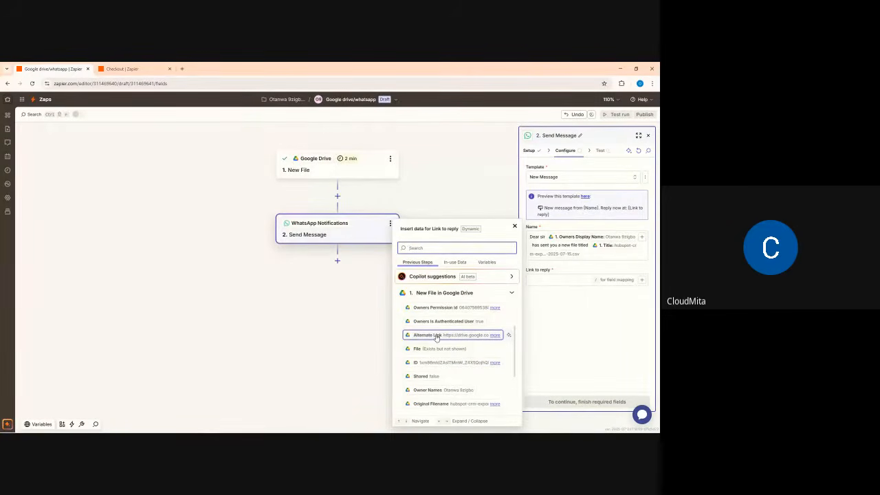
{"action": "scroll", "coordinate": [436, 336], "scroll_direction": "down", "scroll_amount": 2}
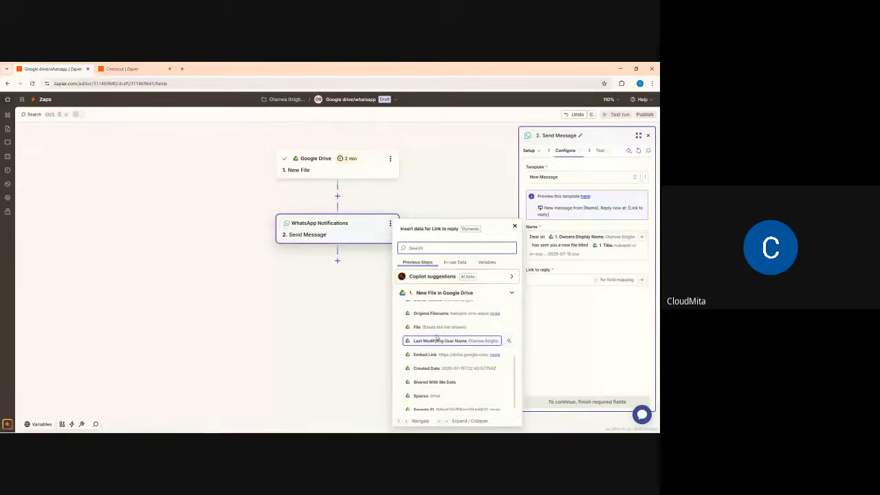
{"action": "scroll", "coordinate": [436, 337], "scroll_direction": "down", "scroll_amount": 1}
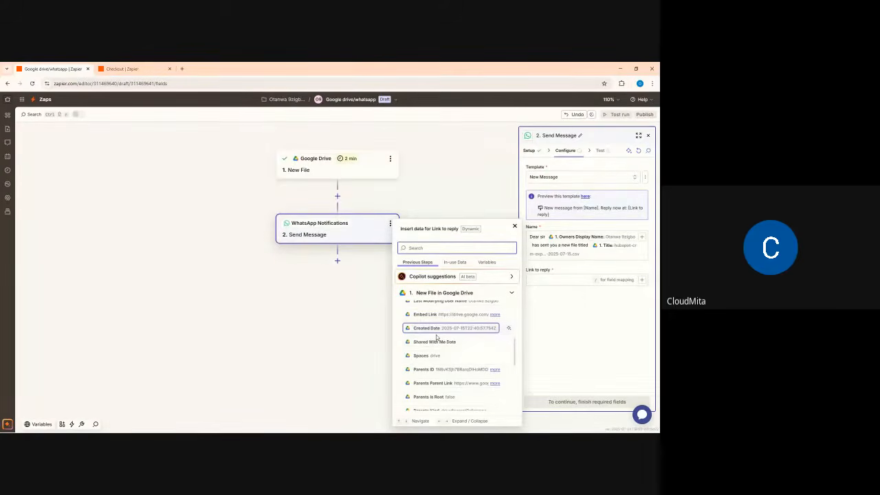
{"action": "scroll", "coordinate": [436, 337], "scroll_direction": "down", "scroll_amount": 3}
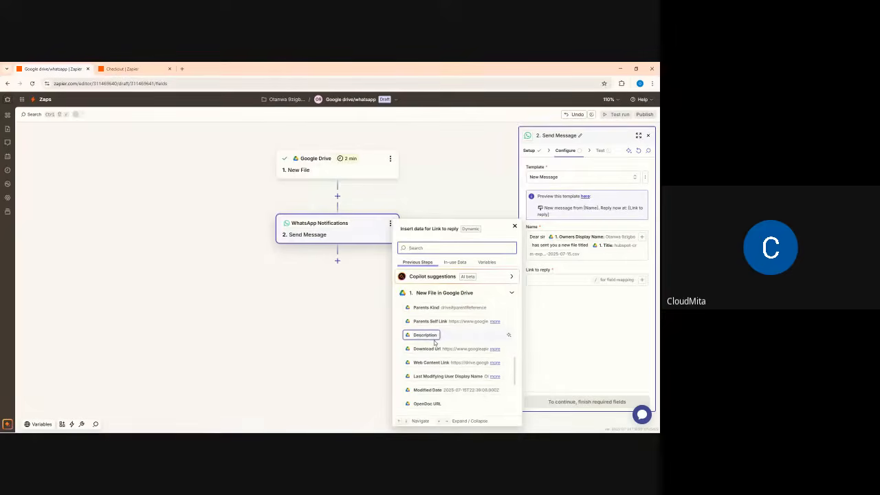
{"action": "scroll", "coordinate": [434, 341], "scroll_direction": "up", "scroll_amount": 5}
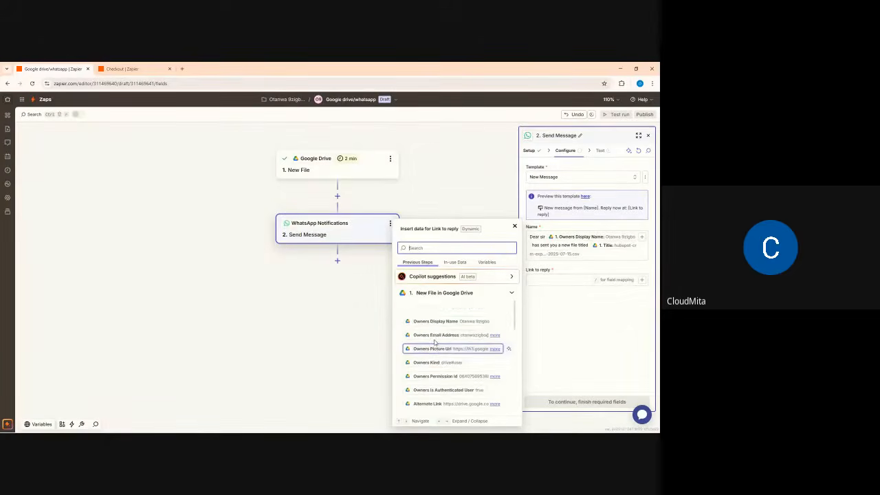
{"action": "left_click", "coordinate": [435, 403]}
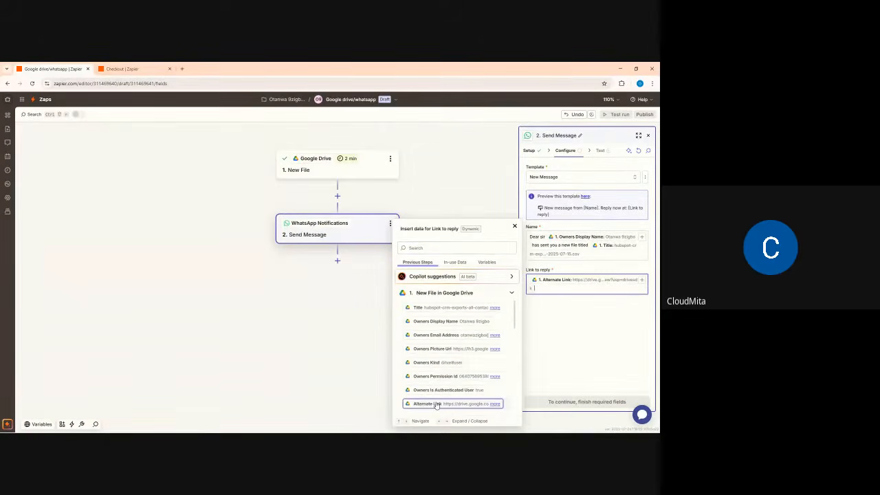
{"action": "left_click", "coordinate": [560, 332]}
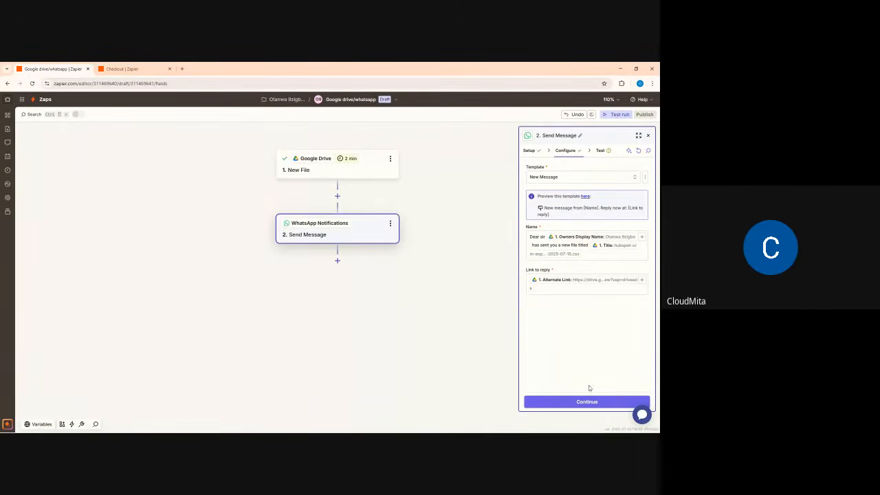
Test the Send Message step so a WhatsApp message is sent successfully.
{"action": "left_click", "coordinate": [586, 402]}
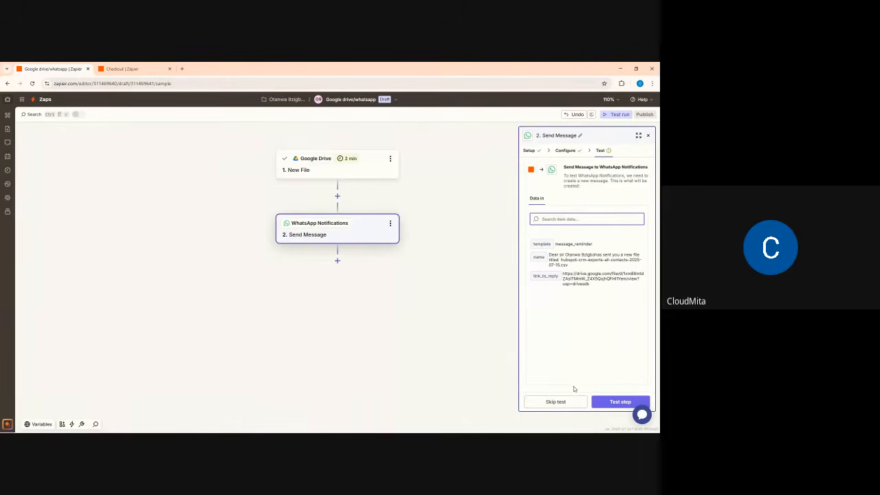
{"action": "left_click", "coordinate": [619, 403]}
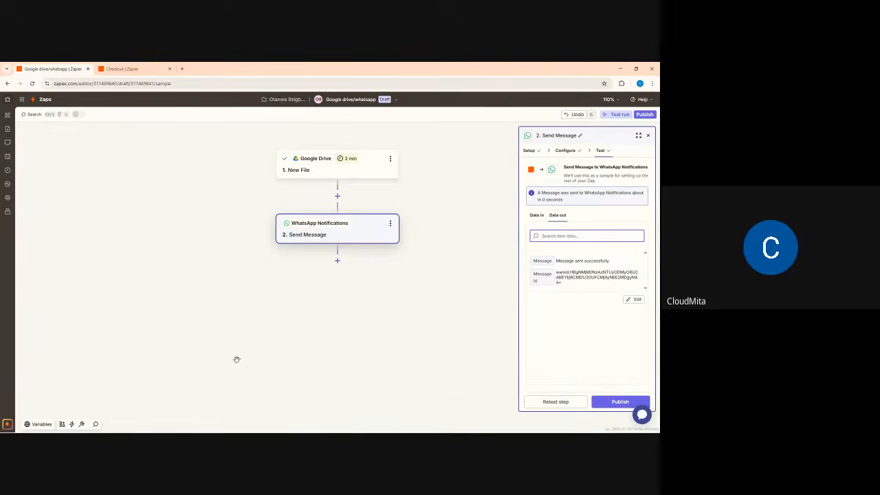
Publish the Zap, confirm the test message arrived in WhatsApp, and dismiss the success notice.
{"action": "left_click", "coordinate": [616, 403]}
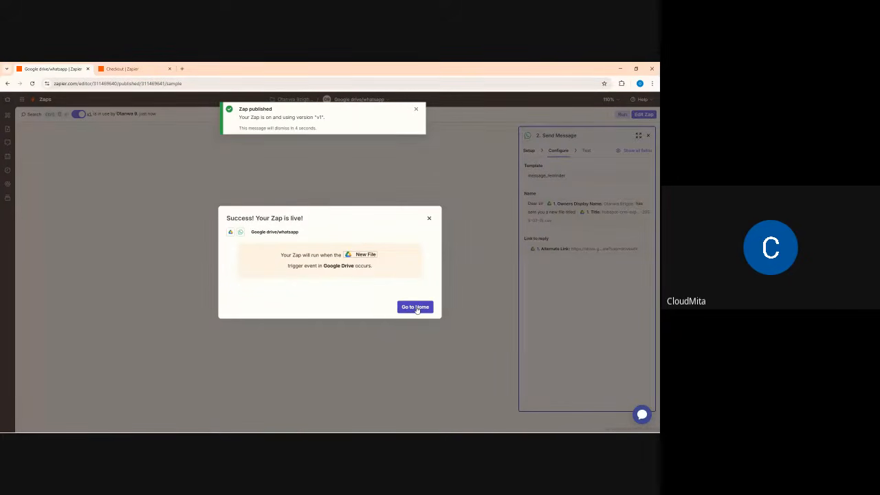
{"action": "left_click", "coordinate": [235, 427]}
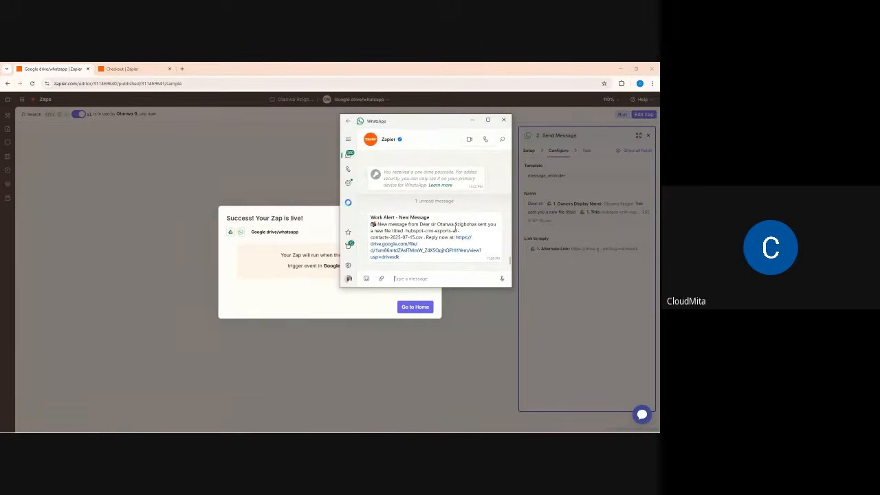
{"action": "left_click", "coordinate": [504, 121]}
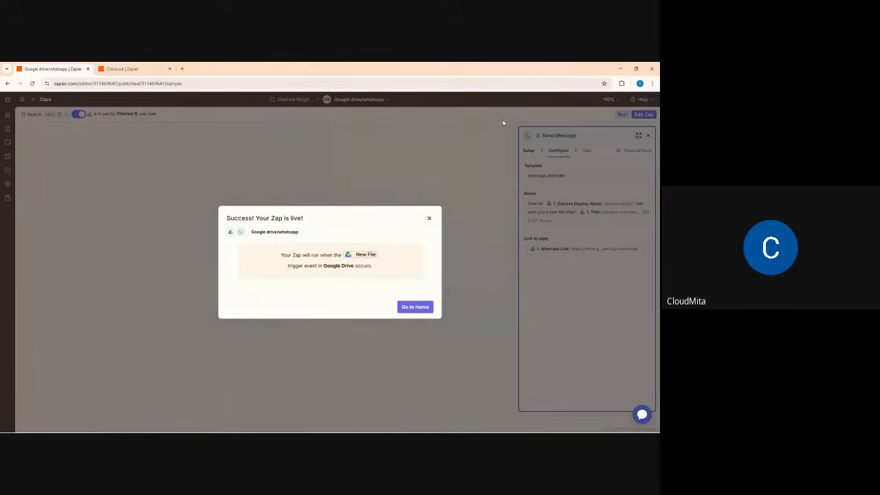
{"action": "left_click", "coordinate": [430, 219]}
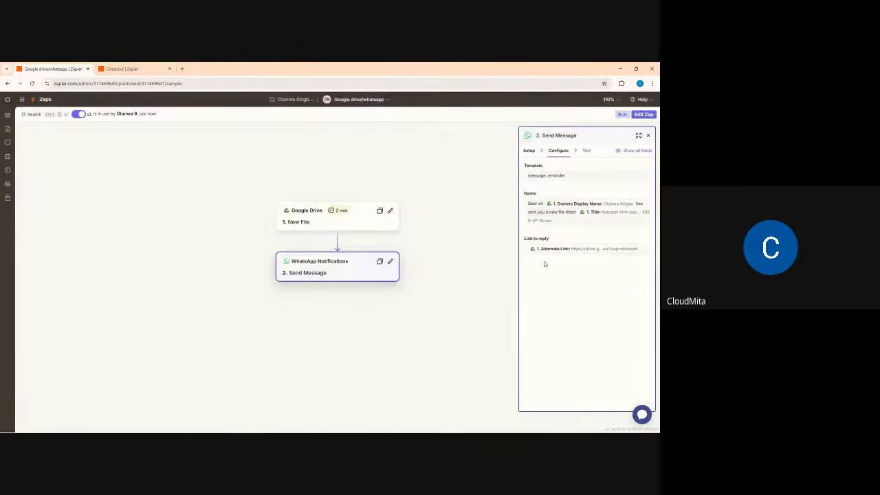
Delete 'Dear sir' from the start of the Name text and continue to the Test tab.
{"action": "left_click", "coordinate": [528, 151]}
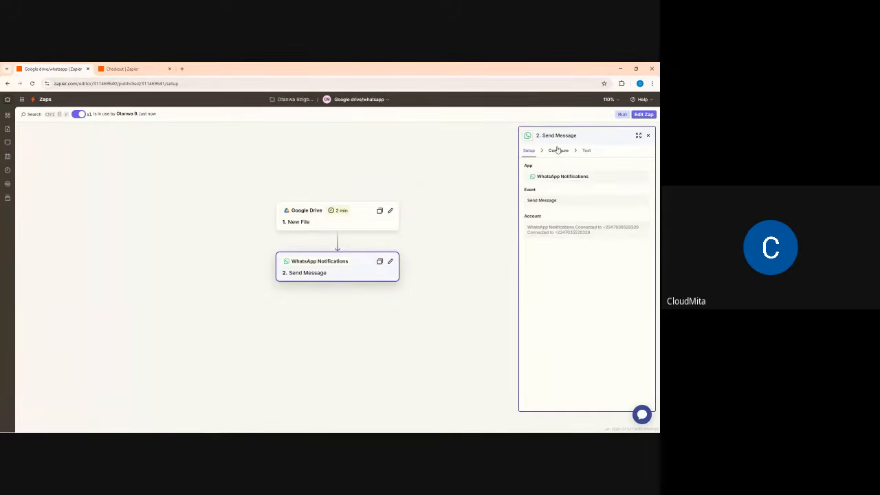
{"action": "left_click", "coordinate": [558, 149]}
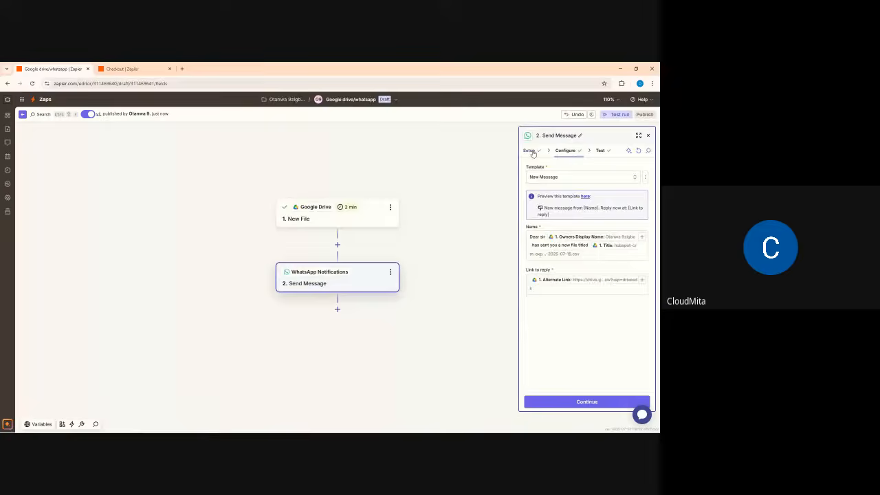
{"action": "left_click", "coordinate": [529, 150]}
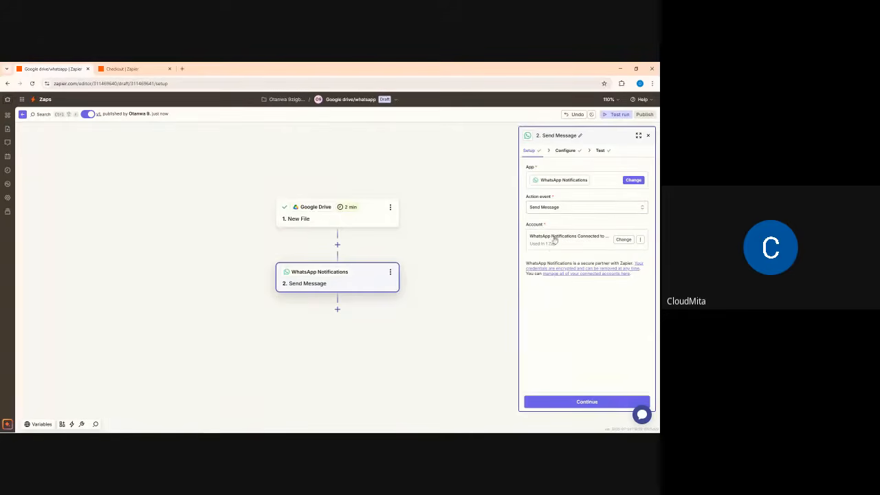
{"action": "left_click", "coordinate": [562, 152]}
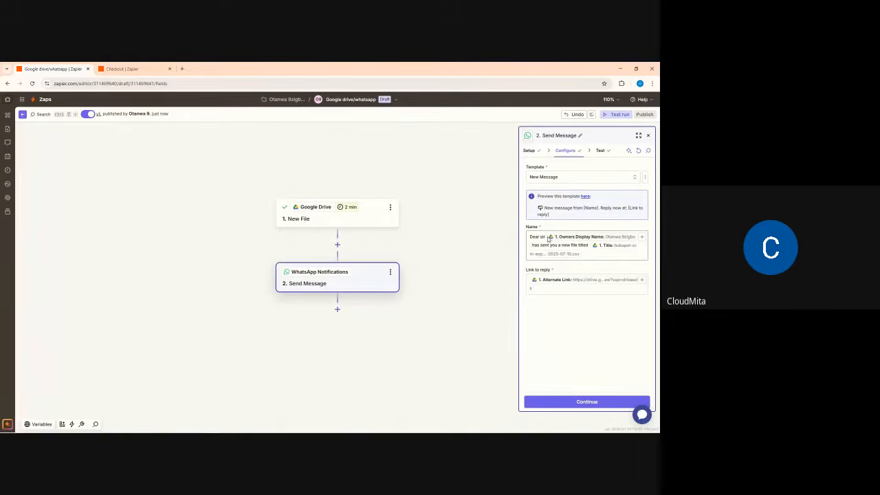
{"action": "left_click", "coordinate": [546, 237]}
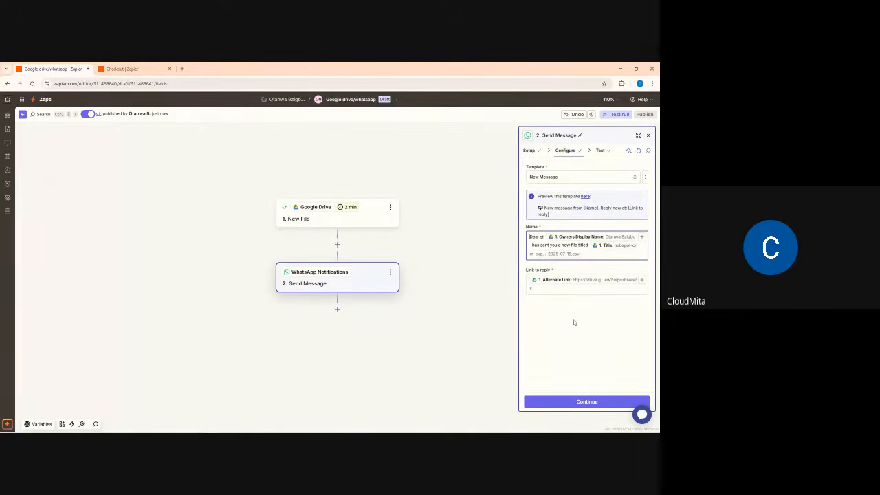
{"action": "key", "text": "BackSpace"}
{"action": "key", "text": "BackSpace"}
{"action": "key", "text": "BackSpace"}
{"action": "key", "text": "BackSpace"}
{"action": "key", "text": "BackSpace"}
{"action": "key", "text": "BackSpace"}
{"action": "key", "text": "BackSpace"}
{"action": "key", "text": "BackSpace"}
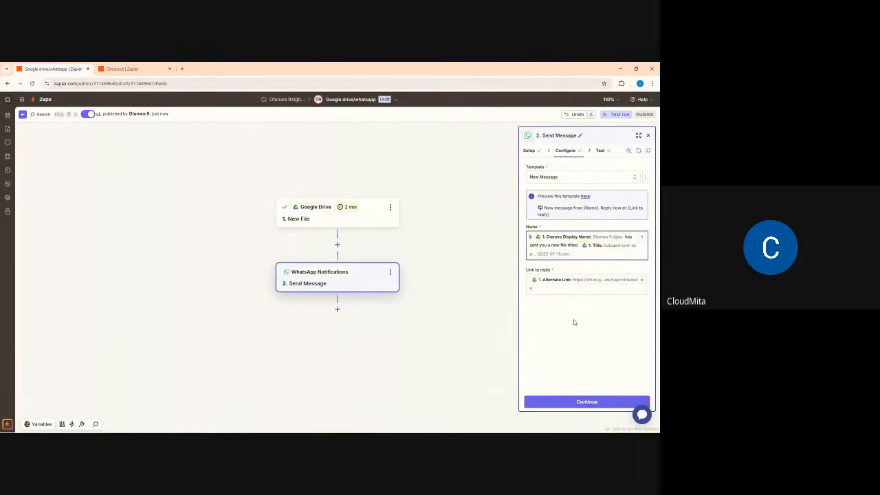
{"action": "key", "text": "BackSpace"}
{"action": "left_click", "coordinate": [589, 402]}
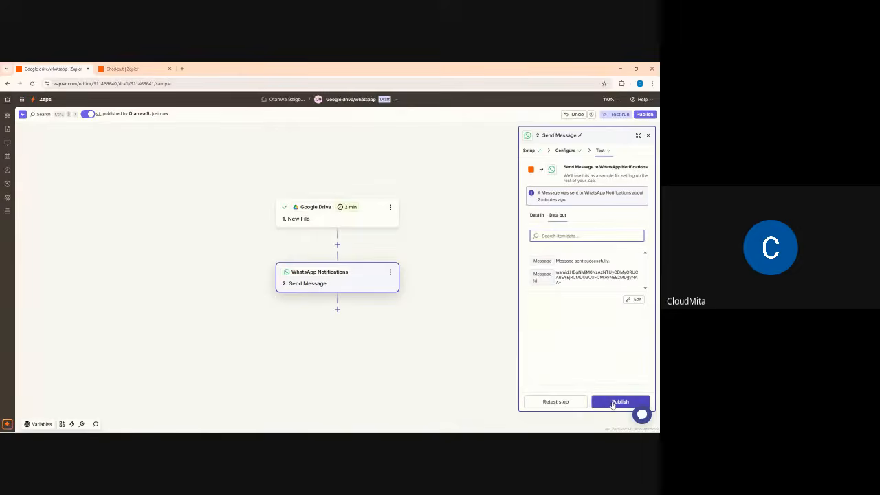
Publish the edited Zap as version v2 and run it manually once.
{"action": "left_click", "coordinate": [601, 402]}
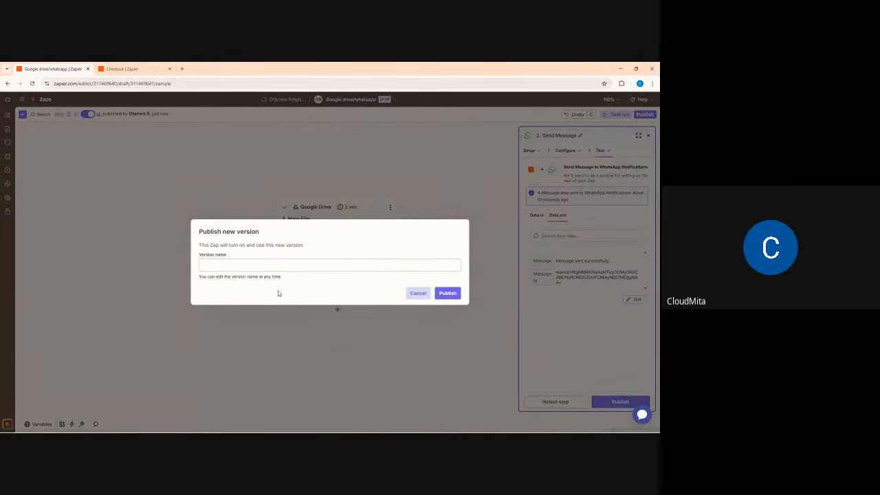
{"action": "left_click", "coordinate": [256, 266]}
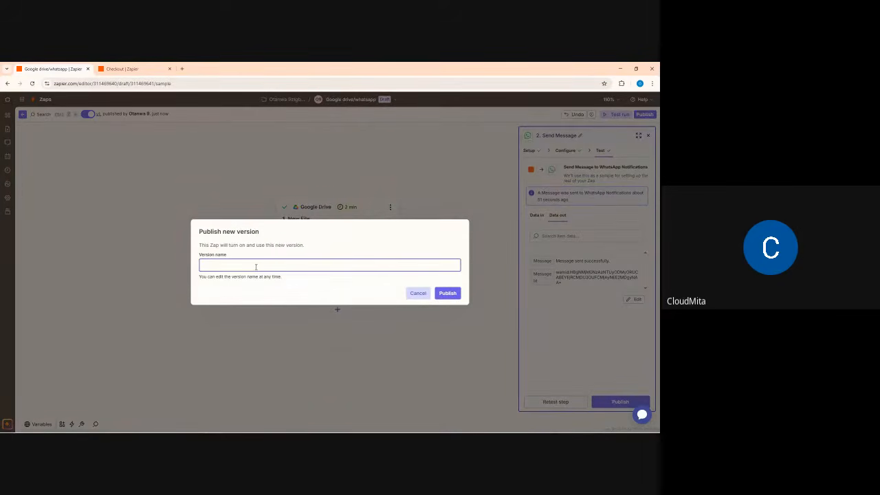
{"action": "left_click", "coordinate": [456, 296]}
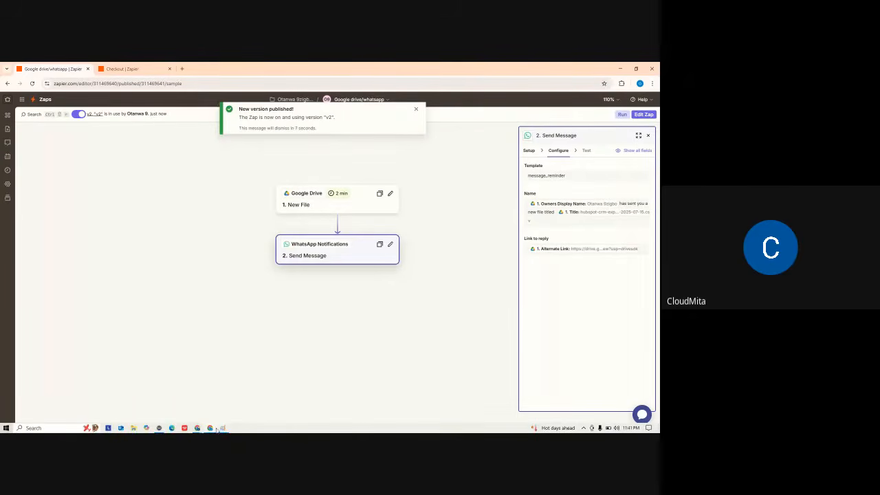
{"action": "left_click", "coordinate": [621, 114]}
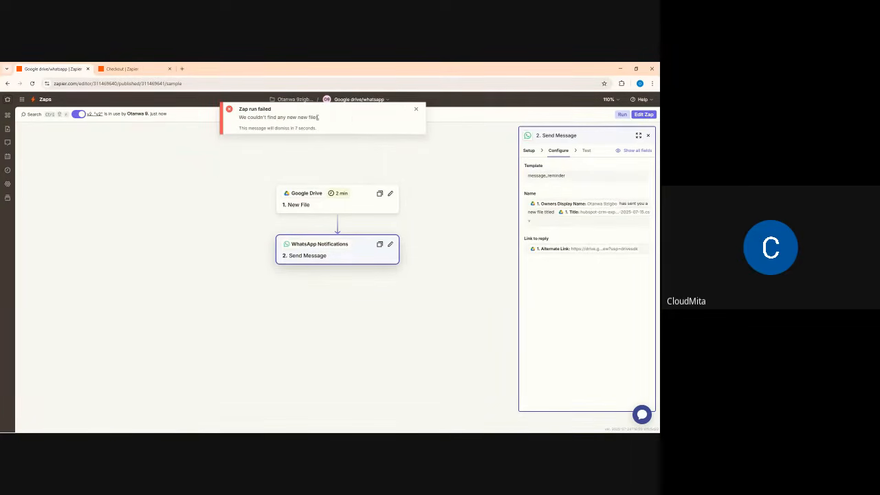
Open Google Drive in a new tab and create a new named folder in My Drive.
{"action": "left_click", "coordinate": [131, 69]}
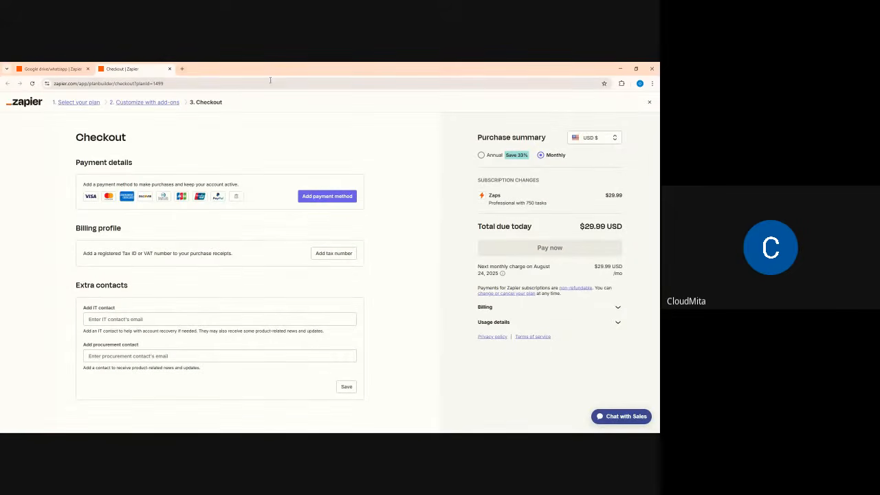
{"action": "left_click", "coordinate": [183, 69]}
{"action": "type", "text": "driv"}
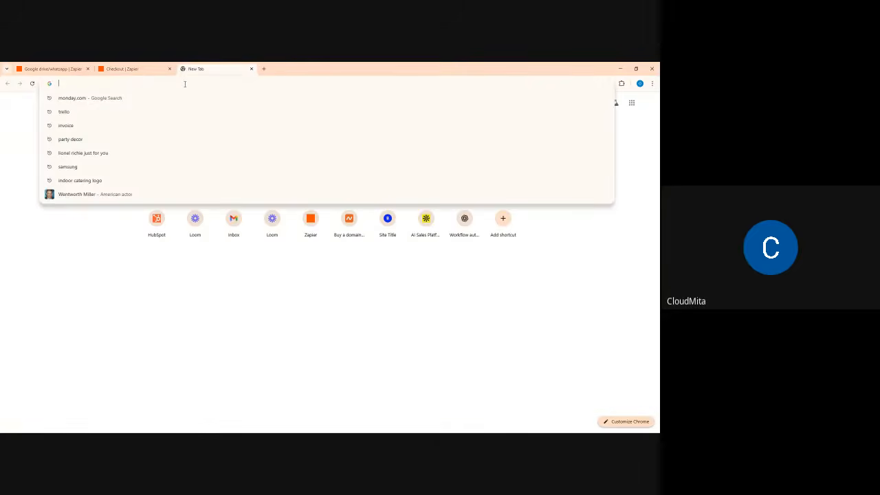
{"action": "key", "text": "Return"}
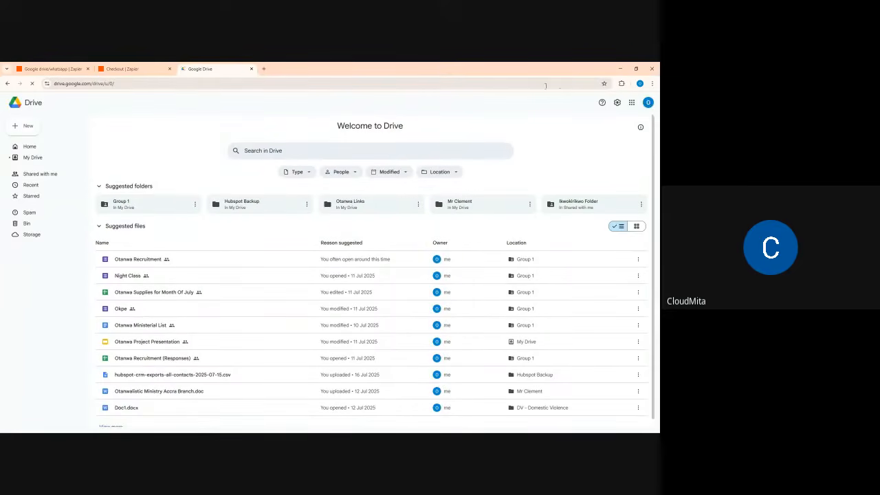
{"action": "left_click", "coordinate": [648, 103]}
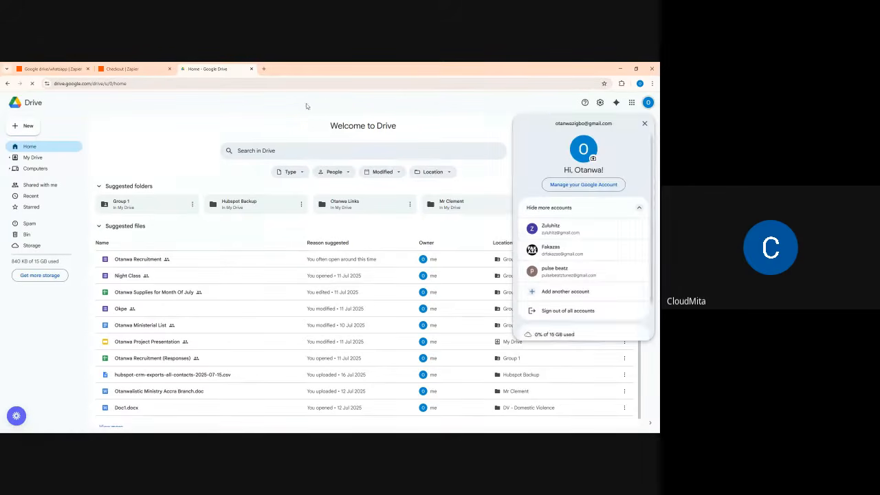
{"action": "left_click", "coordinate": [271, 114]}
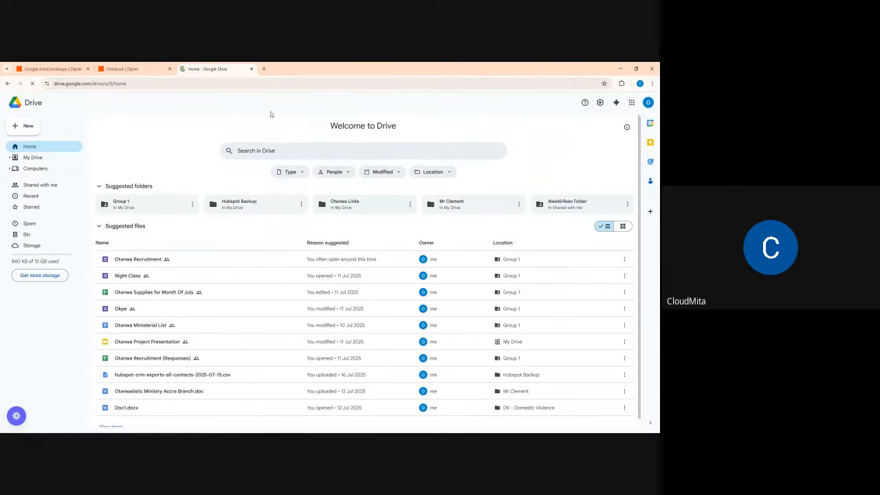
{"action": "left_click", "coordinate": [23, 129]}
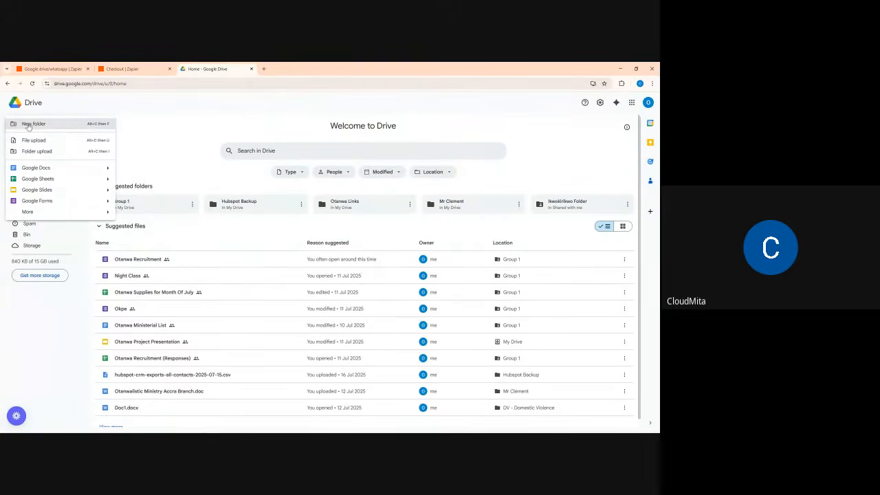
{"action": "left_click", "coordinate": [37, 125]}
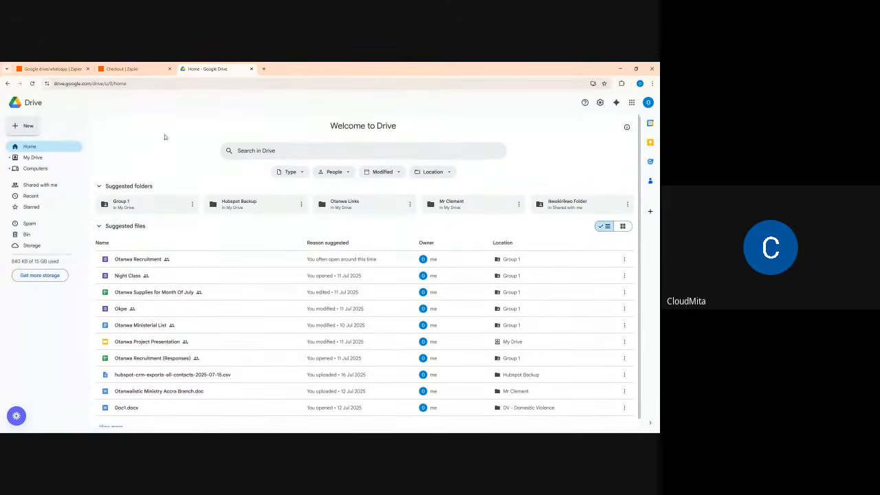
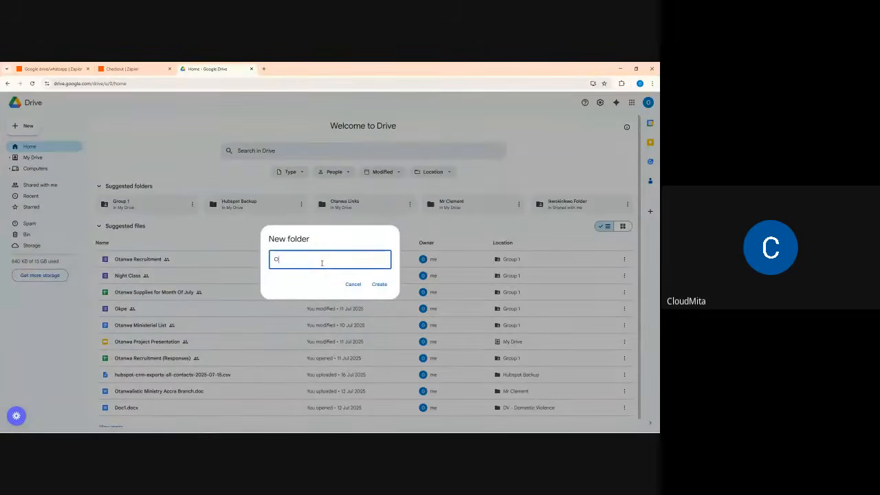
{"action": "left_click", "coordinate": [378, 284]}
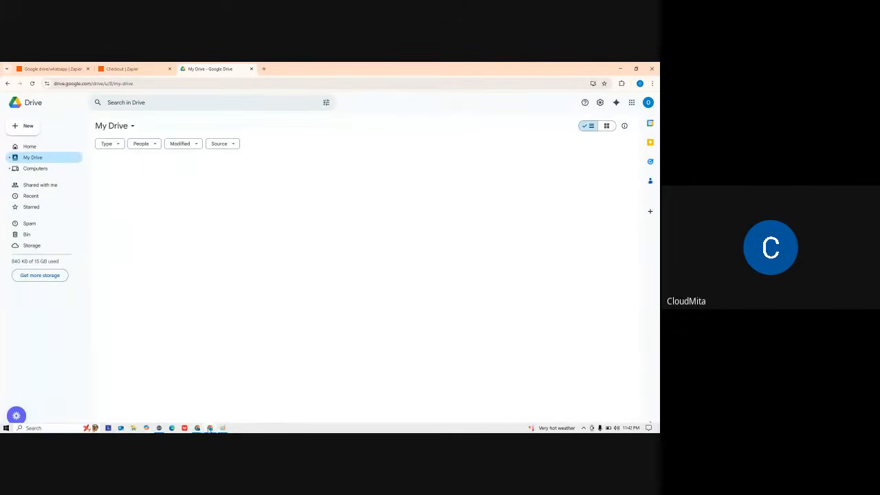
Launch WhatsApp from Windows search to see the new Zapier message.
{"action": "mouse_move", "coordinate": [211, 428]}
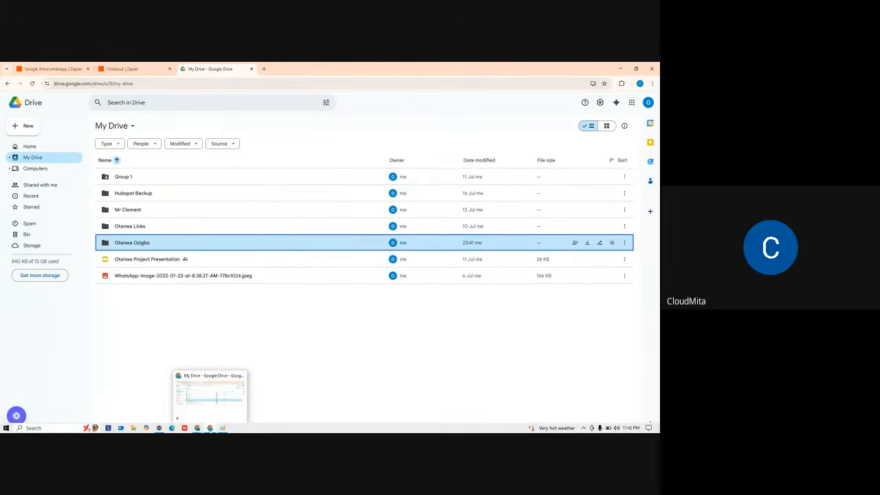
{"action": "key", "text": "super"}
{"action": "type", "text": "what"}
{"action": "key", "text": "Return"}
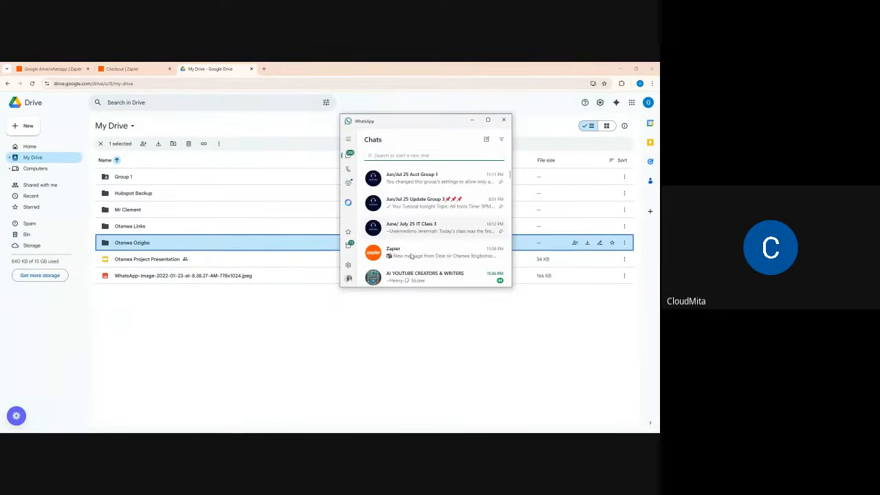
Check the Zapier chat in WhatsApp, then go back through My Drive to the Google drive/whatsapp Zap editor.
{"action": "left_click", "coordinate": [411, 255]}
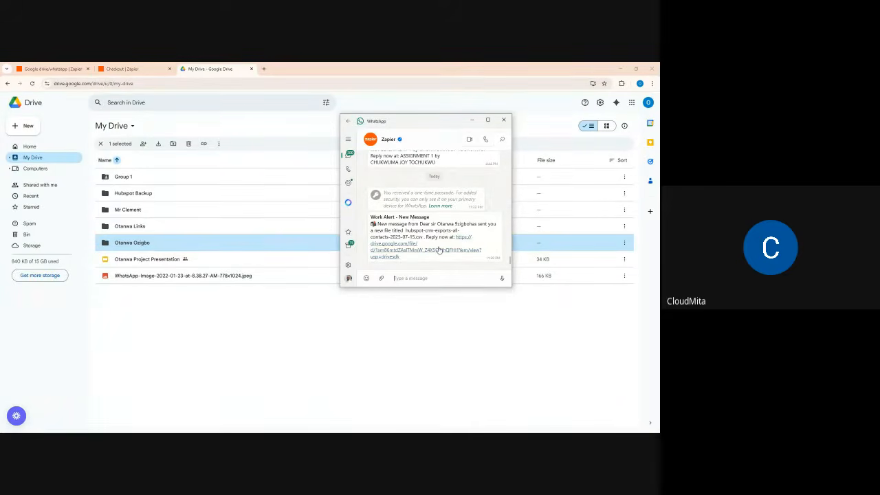
{"action": "left_click", "coordinate": [253, 362]}
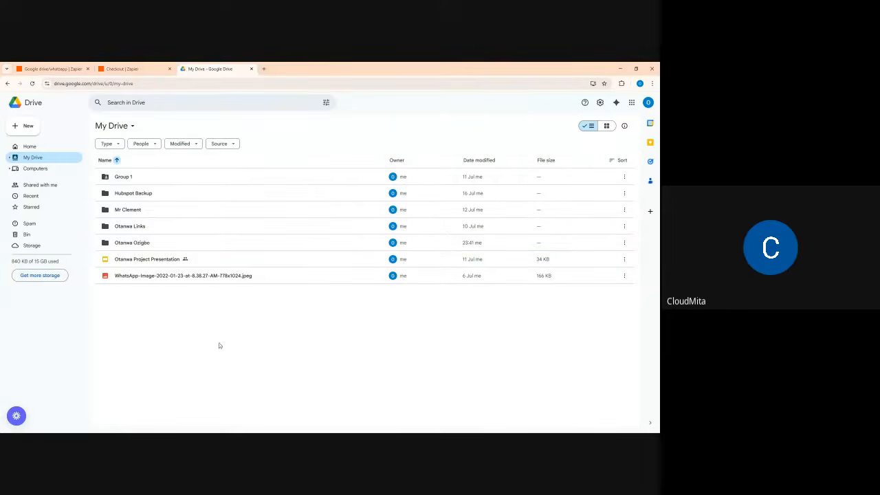
{"action": "left_click", "coordinate": [23, 129]}
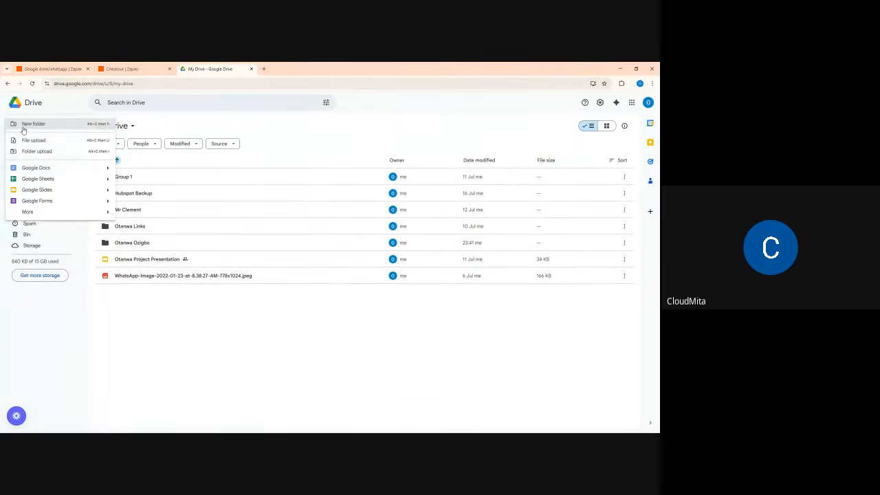
{"action": "left_click", "coordinate": [215, 120]}
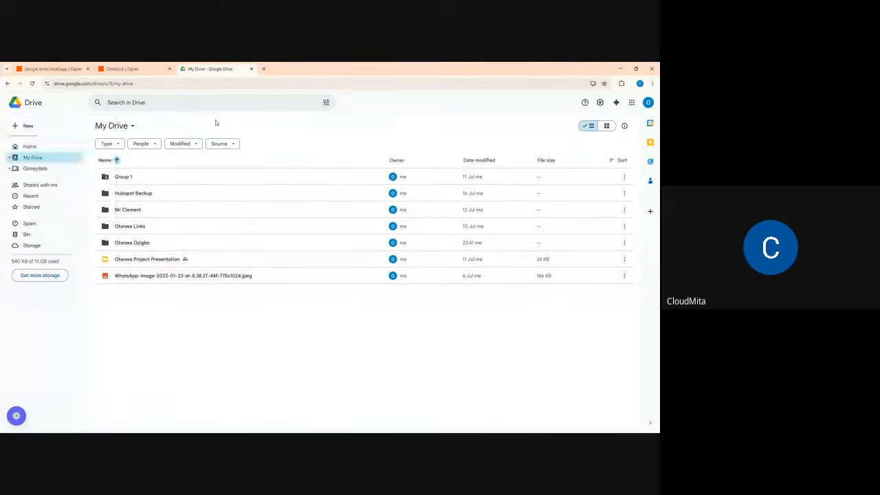
{"action": "left_click", "coordinate": [146, 65]}
{"action": "left_click", "coordinate": [52, 69]}
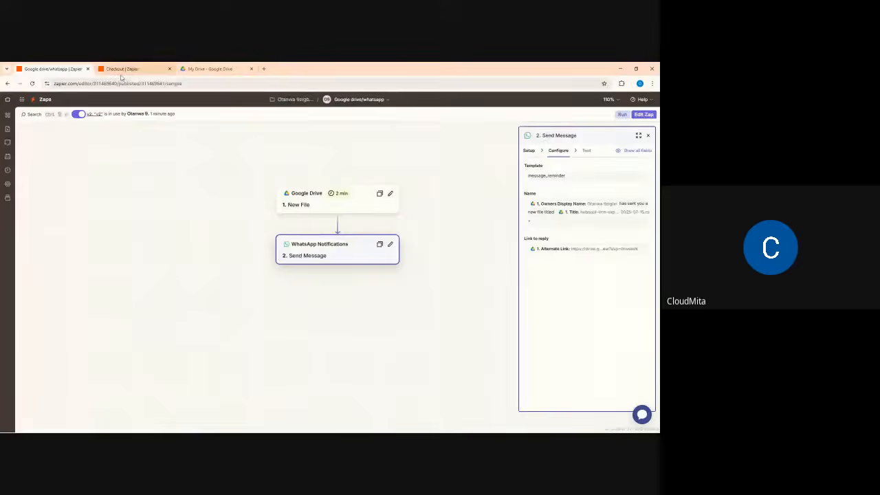
Manually run the published Zap, which fails with no new files found, then return to My Drive.
{"action": "left_click", "coordinate": [621, 115]}
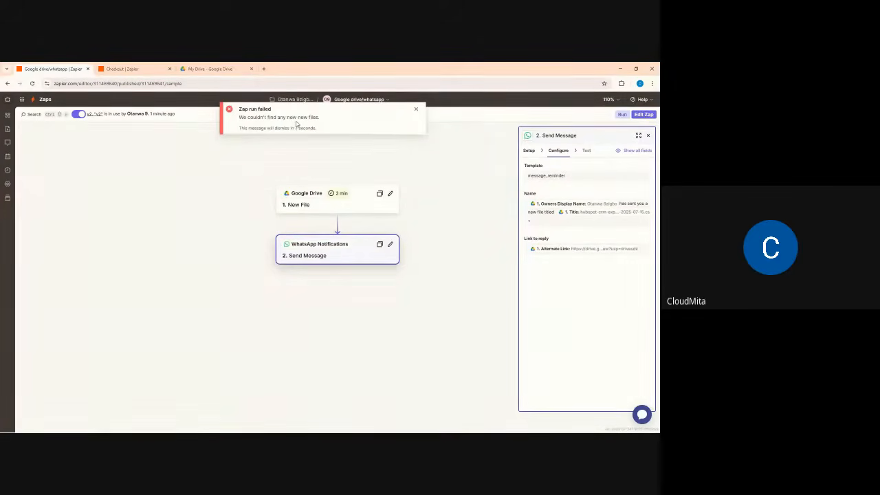
{"action": "mouse_move", "coordinate": [175, 422]}
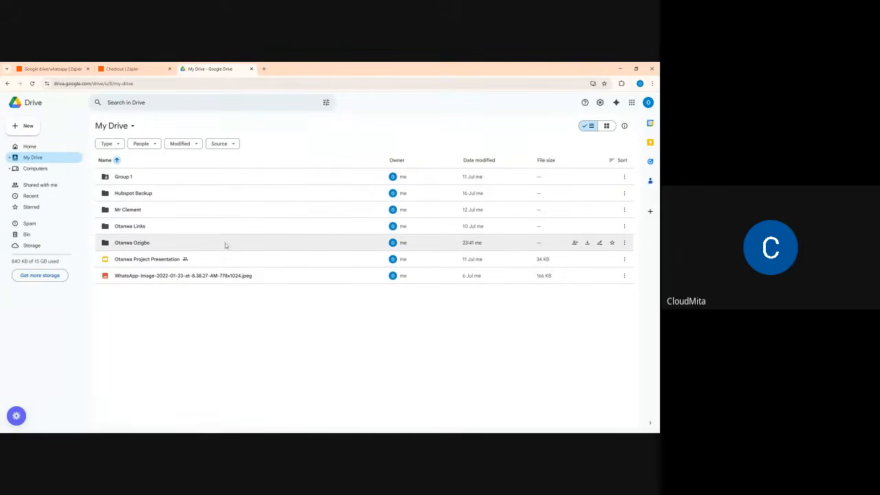
Create a new blank Google Doc titled 'Kung fu Panda'.
{"action": "left_click", "coordinate": [19, 129]}
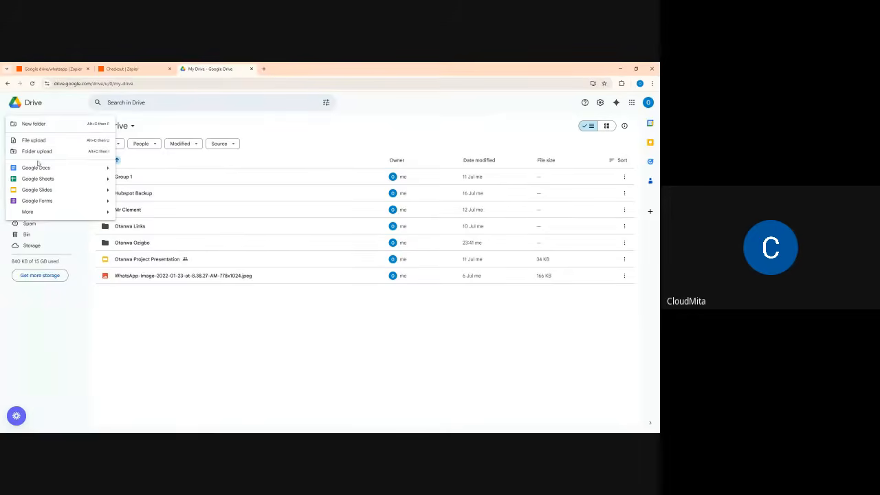
{"action": "left_click", "coordinate": [36, 168]}
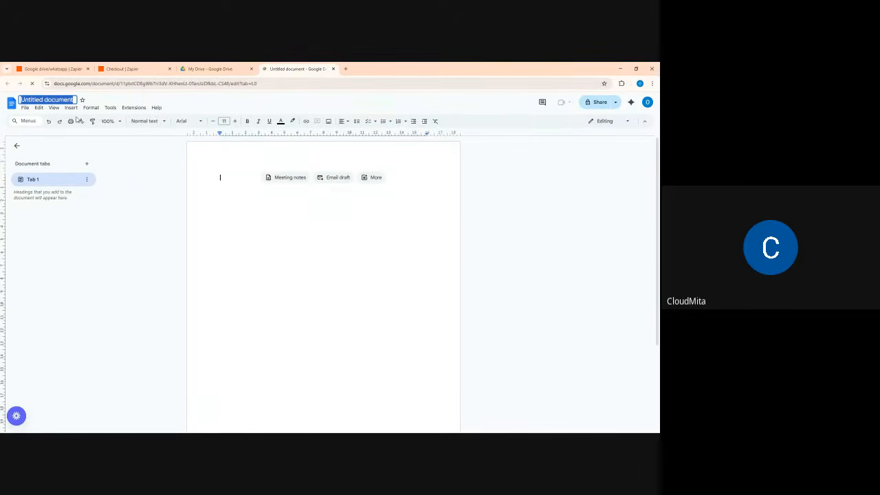
{"action": "type", "text": "Kung f"}
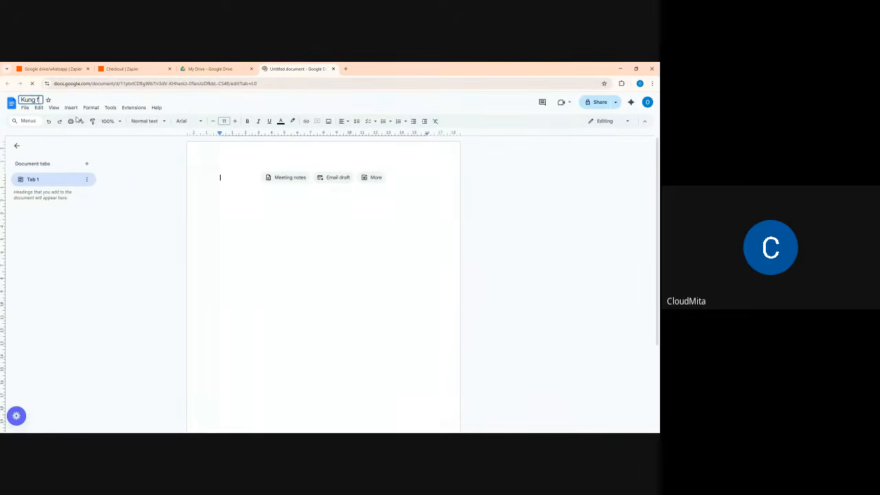
{"action": "type", "text": "u Panda"}
{"action": "left_click", "coordinate": [243, 204]}
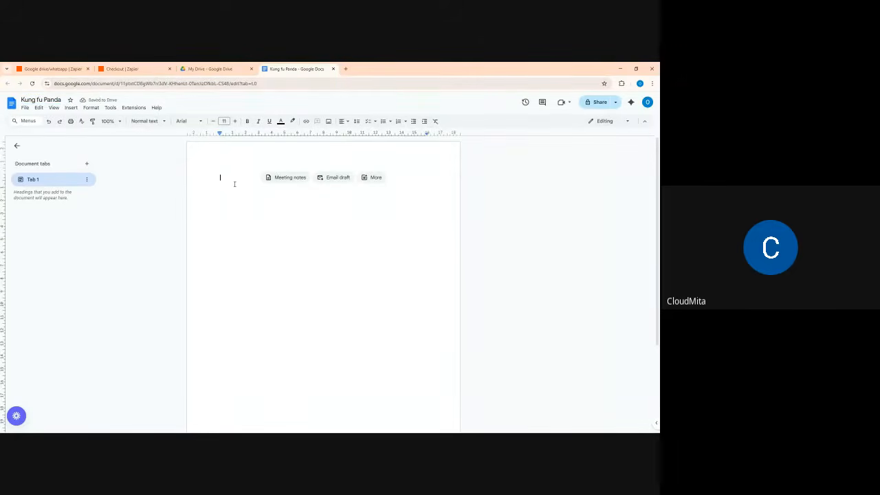
Fill the Kung fu Panda document body with filler test text and return to My Drive.
{"action": "type", "text": "jdfgjywwhgfbuekjmhgniuketjmghnliukegtf"}
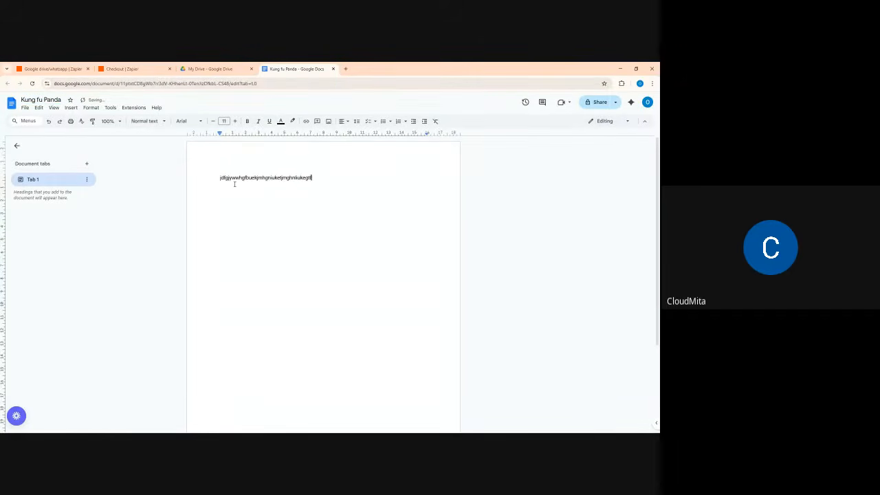
{"action": "type", "text": "5yqwebfvilbuuwkrjrgfiiku rmrgbfowwruho8q6eutrfdvuyjwm"}
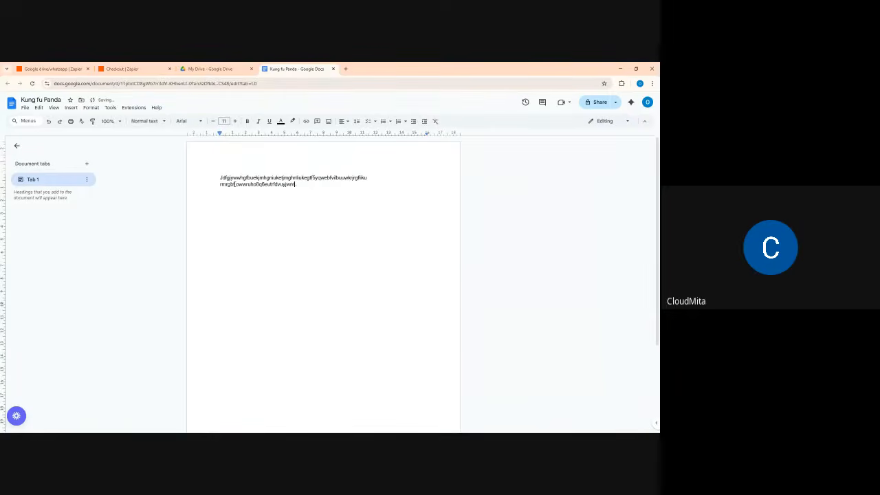
{"action": "type", "text": "whbkuwjmhgniu"}
{"action": "key", "text": "alt"}
{"action": "key", "text": "space"}
{"action": "key", "text": "b"}
{"action": "key", "text": "b"}
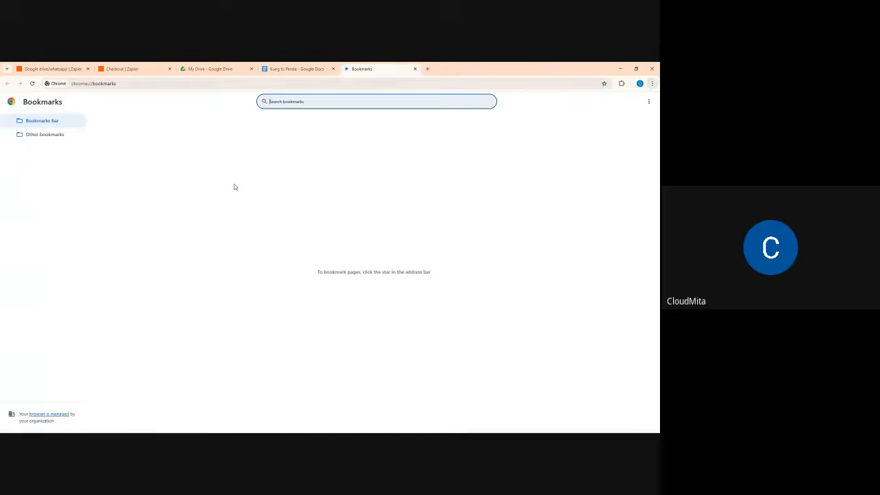
{"action": "left_click", "coordinate": [292, 69]}
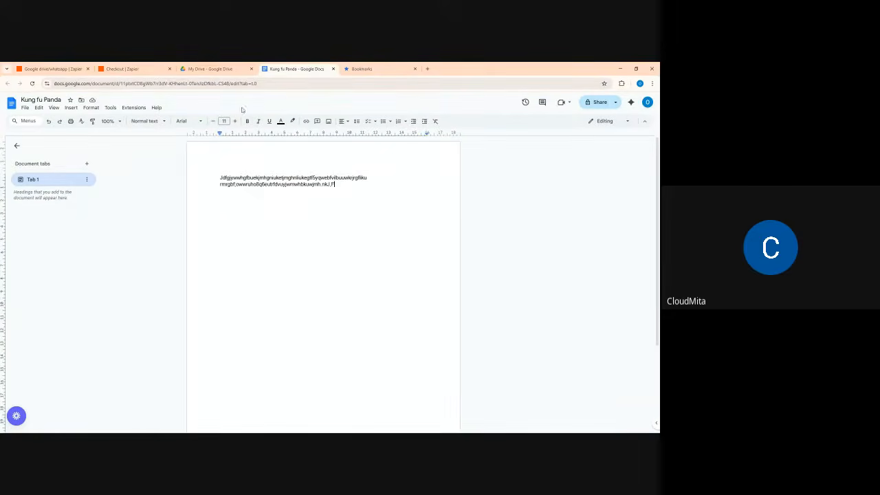
{"action": "left_click", "coordinate": [210, 69]}
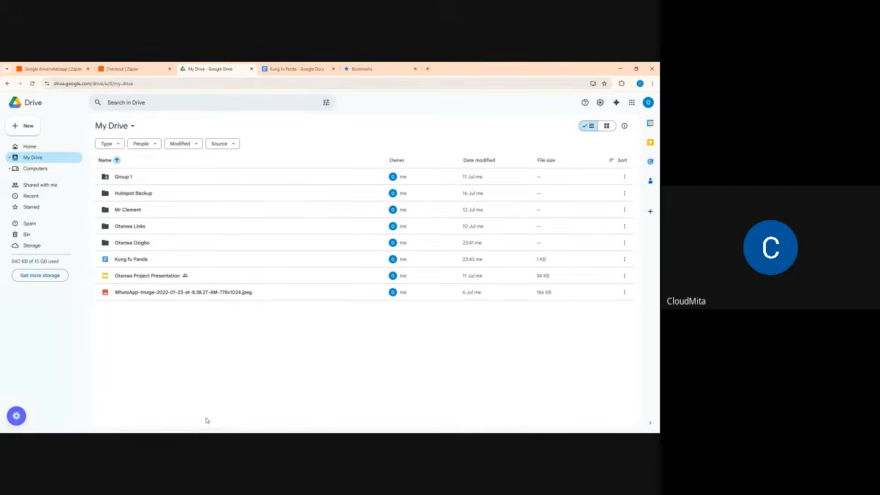
Rerun the Zap so it triggers on the new Kung fu Panda file, then check WhatsApp for the alert.
{"action": "left_click", "coordinate": [235, 427]}
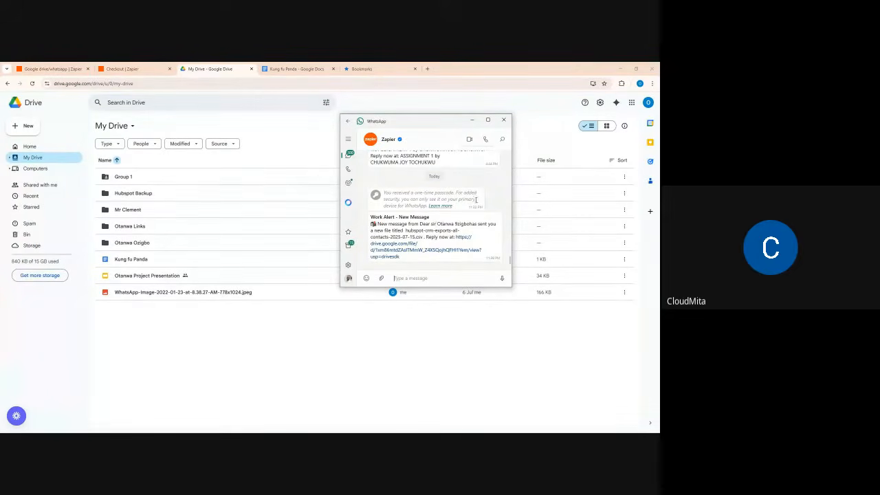
{"action": "left_click", "coordinate": [123, 69]}
{"action": "left_click", "coordinate": [67, 68]}
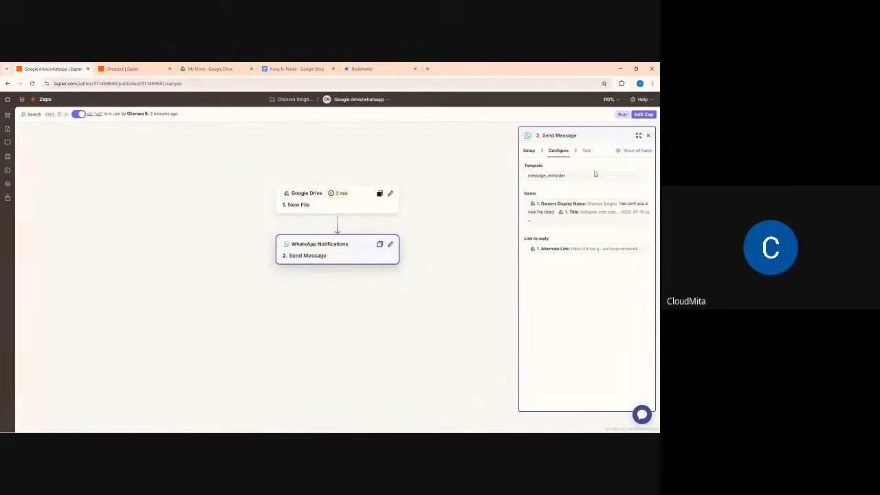
{"action": "left_click", "coordinate": [622, 115]}
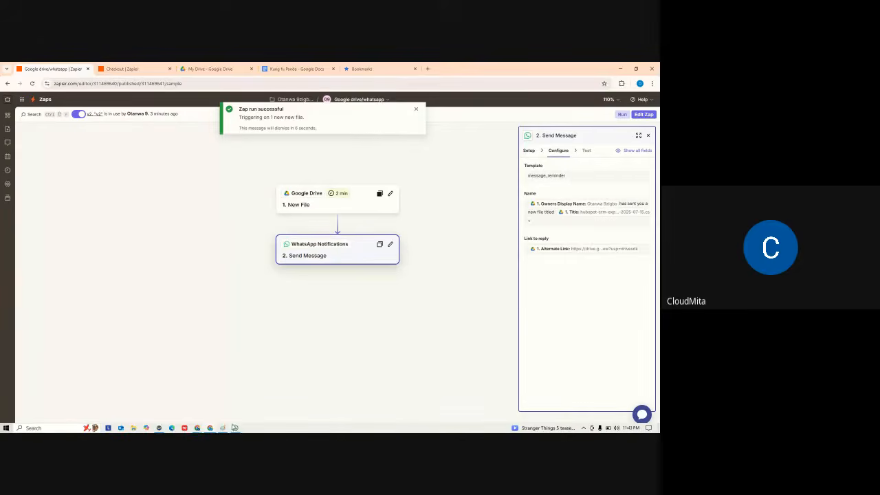
{"action": "left_click", "coordinate": [237, 427]}
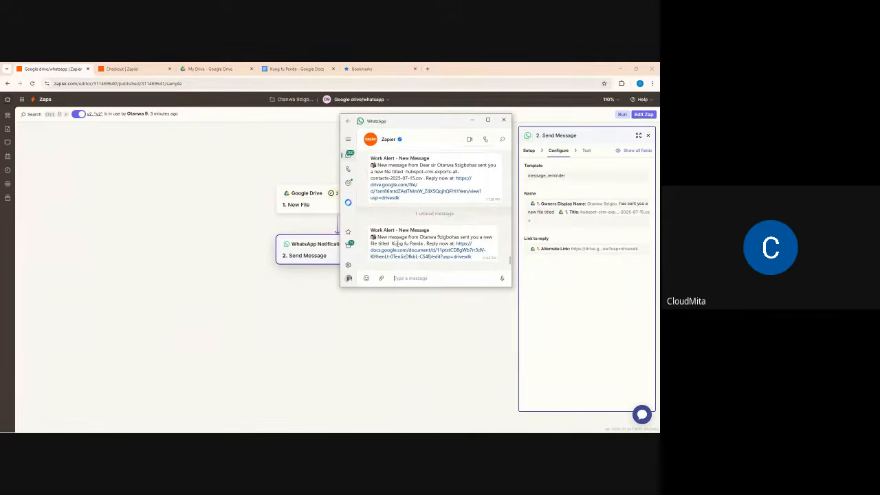
Open the docs.google.com link in Zapier's Kung fu Panda alert to confirm it reaches the new document.
{"action": "left_click_drag", "start_coordinate": [423, 244], "coordinate": [391, 244]}
{"action": "left_click", "coordinate": [459, 252]}
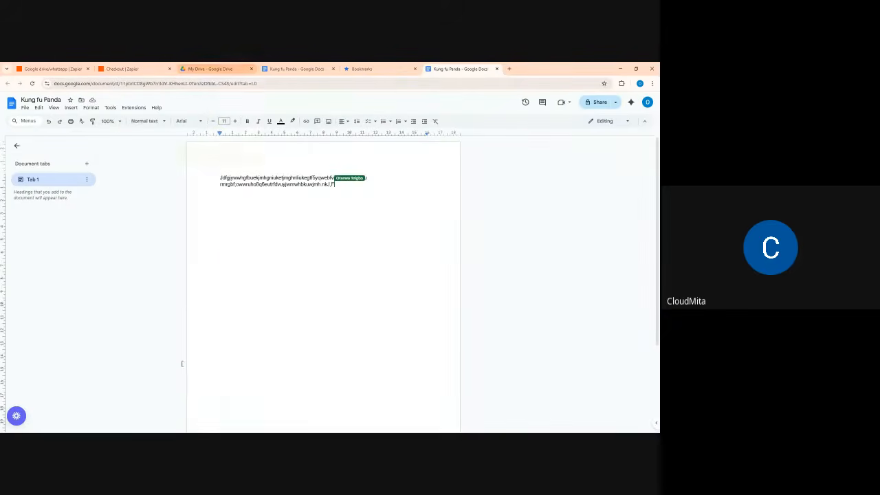
{"action": "left_click", "coordinate": [234, 428]}
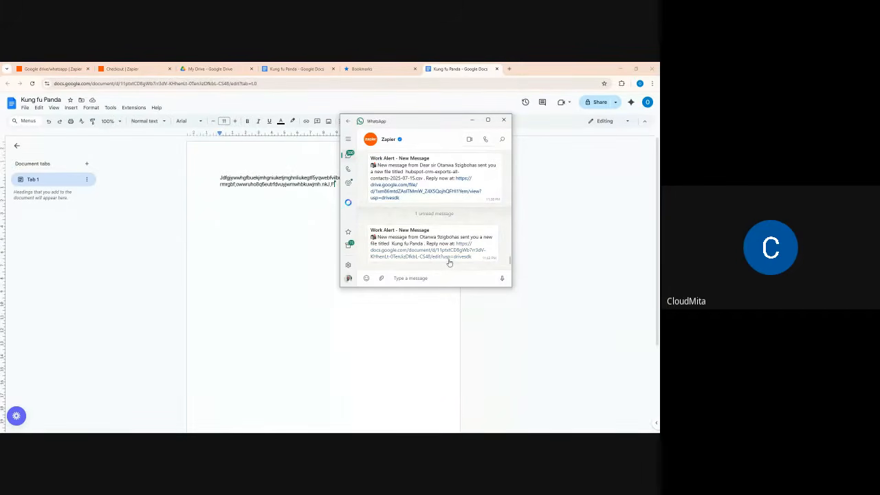
Browse the WhatsApp chat list, reopen the Zapier chat, then return to the Google drive/whatsapp Zap editor.
{"action": "left_click", "coordinate": [350, 158]}
{"action": "scroll", "coordinate": [420, 214], "scroll_direction": "down", "scroll_amount": 2}
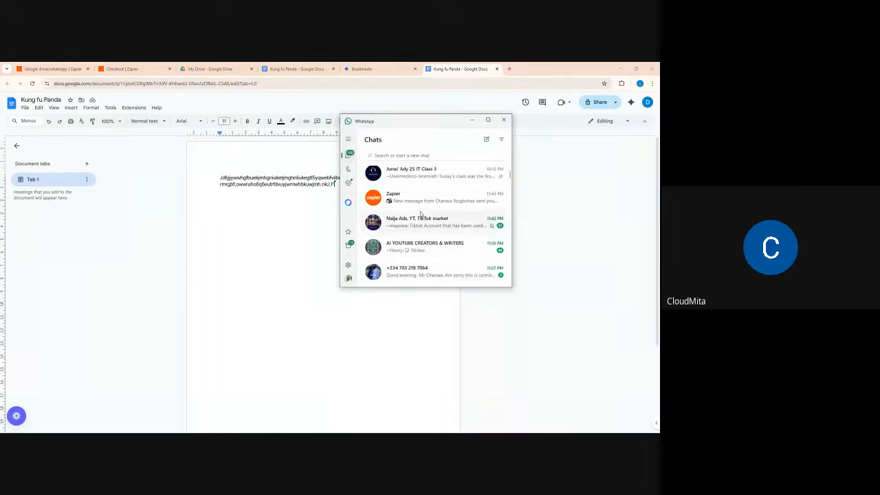
{"action": "scroll", "coordinate": [421, 215], "scroll_direction": "down", "scroll_amount": 2}
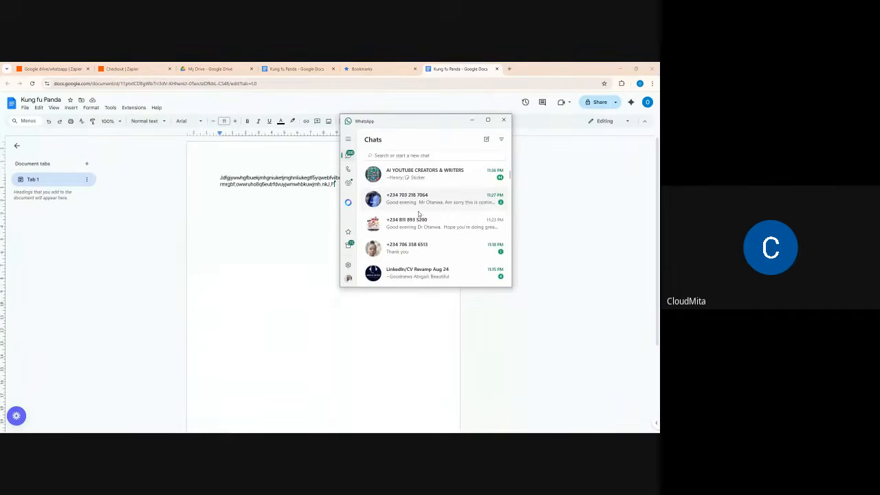
{"action": "scroll", "coordinate": [415, 213], "scroll_direction": "up", "scroll_amount": 4}
{"action": "scroll", "coordinate": [414, 213], "scroll_direction": "up", "scroll_amount": 1}
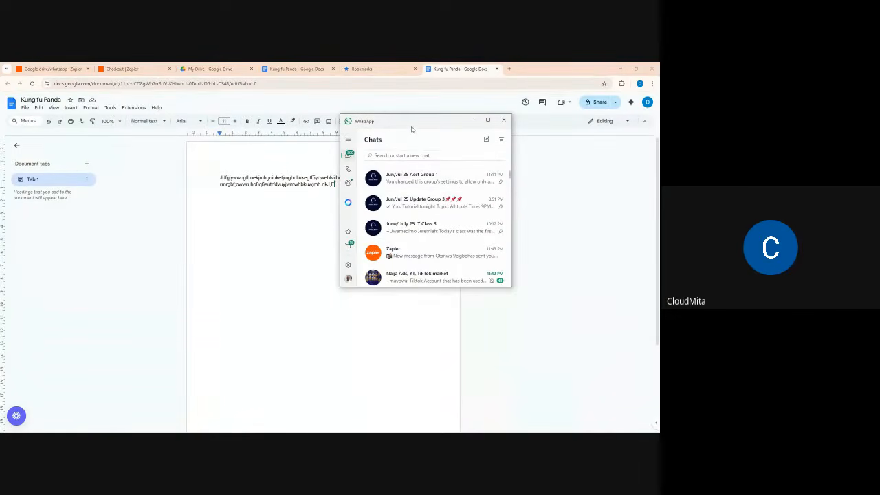
{"action": "left_click", "coordinate": [440, 253]}
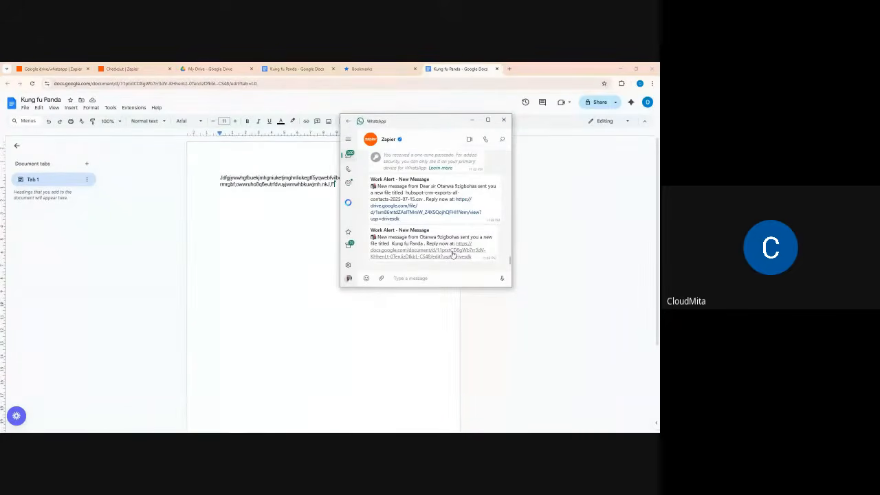
{"action": "left_click", "coordinate": [127, 68]}
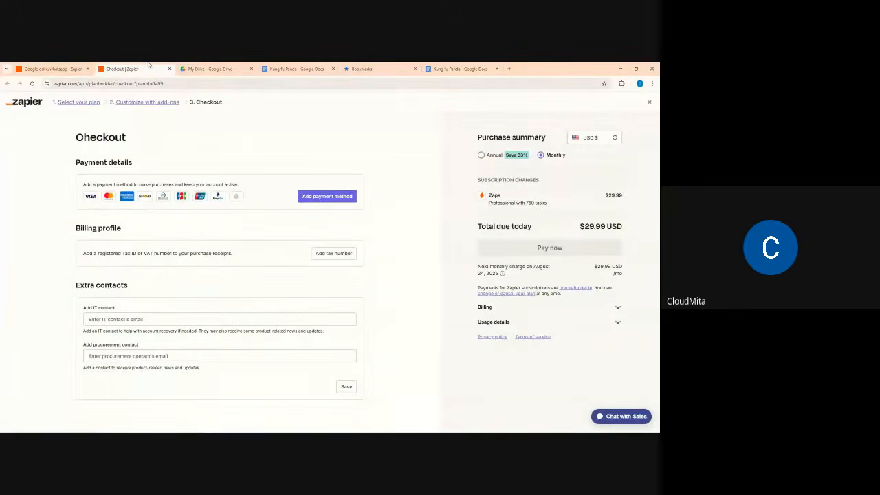
{"action": "left_click", "coordinate": [81, 67]}
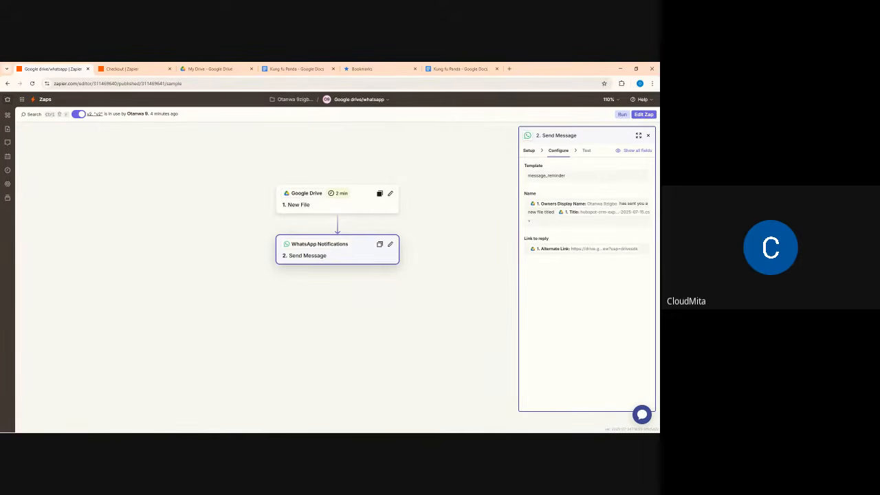
Show the Meet call's in-call chat, then switch to the qnv-neff-xqq meeting.
{"action": "left_click", "coordinate": [210, 429]}
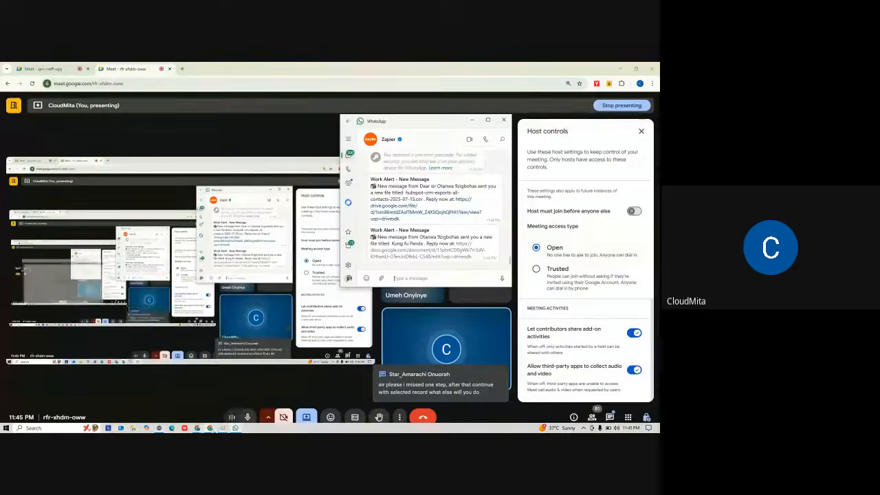
{"action": "left_click", "coordinate": [609, 416]}
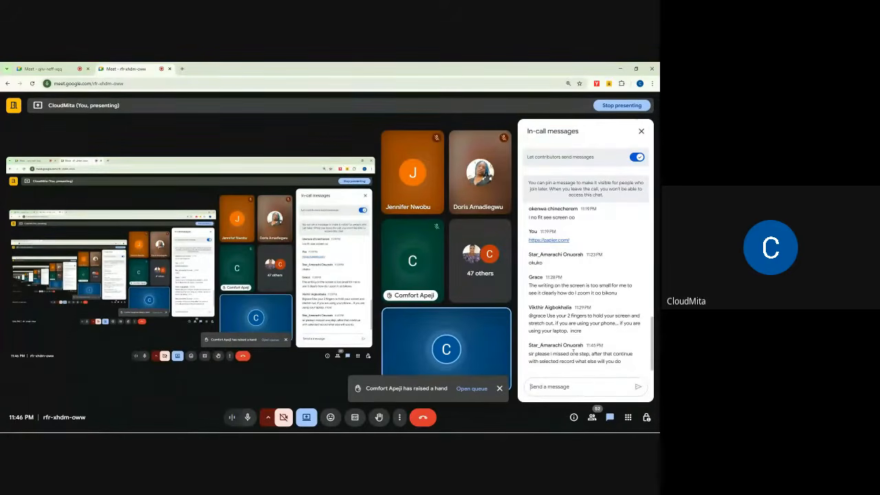
{"action": "left_click", "coordinate": [55, 66]}
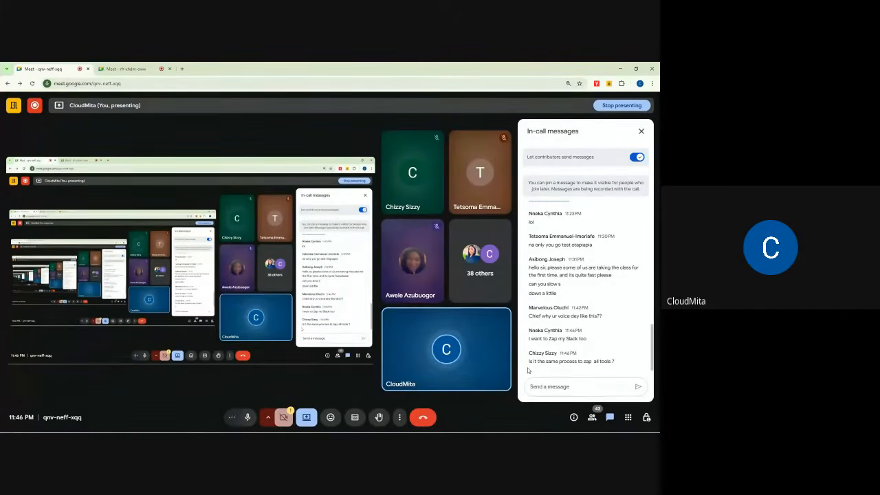
Go to slack.com in a new browser tab.
{"action": "left_click", "coordinate": [182, 70]}
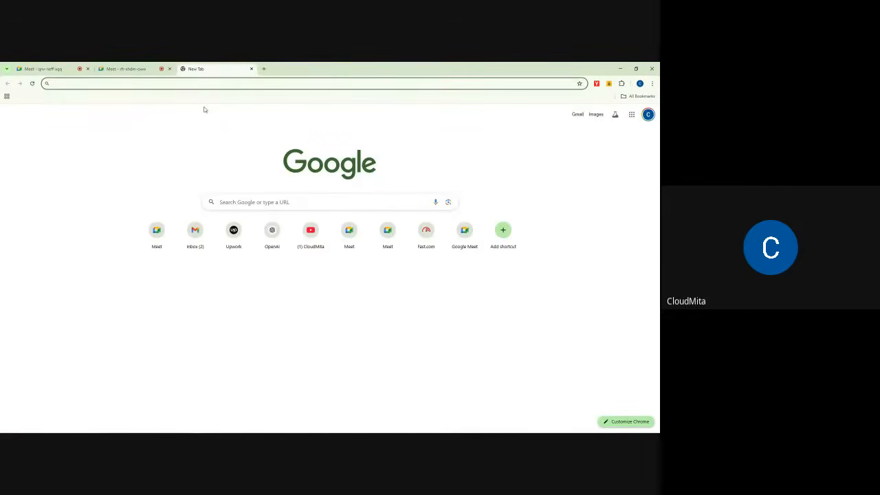
{"action": "type", "text": "salc"}
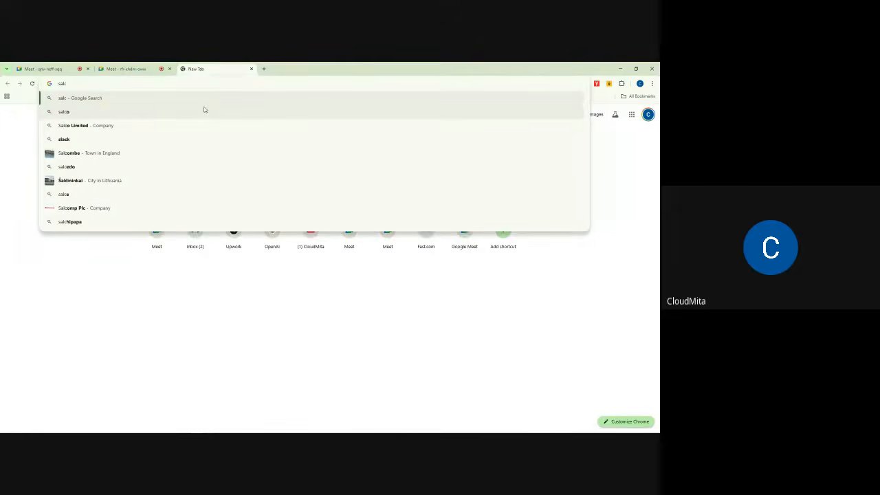
{"action": "key", "text": "BackSpace"}
{"action": "key", "text": "BackSpace"}
{"action": "type", "text": "lack.com"}
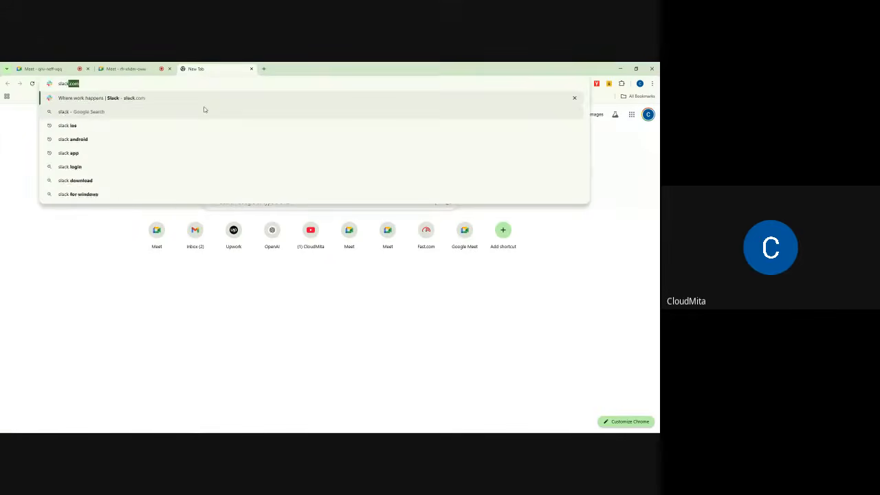
{"action": "key", "text": "Return"}
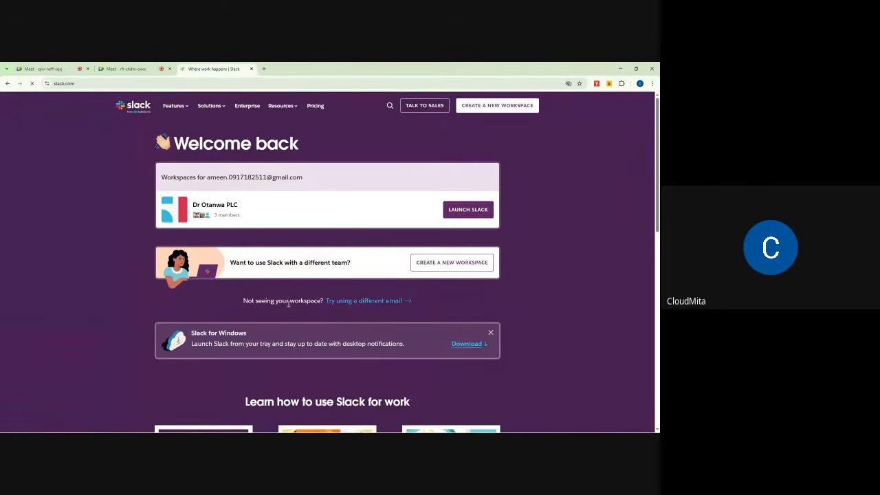
Launch the Dr Otanwa PLC workspace in the browser and return to the Slack welcome page.
{"action": "left_click", "coordinate": [465, 210]}
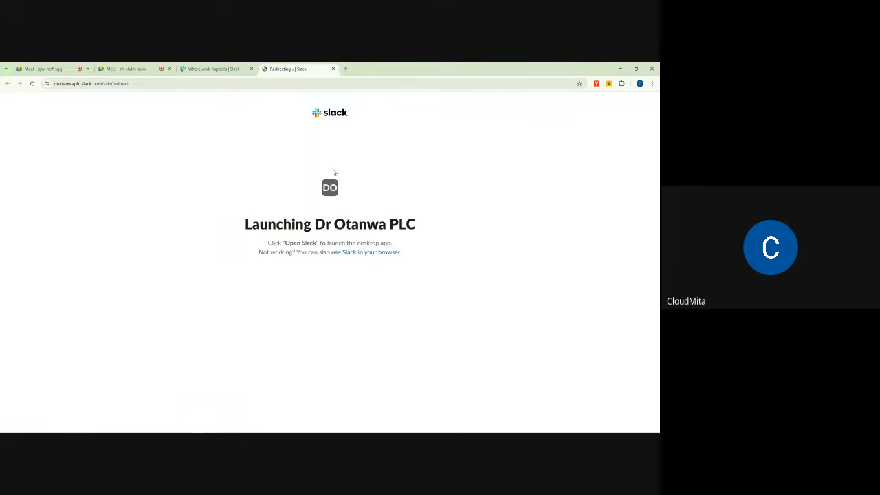
{"action": "left_click", "coordinate": [364, 253]}
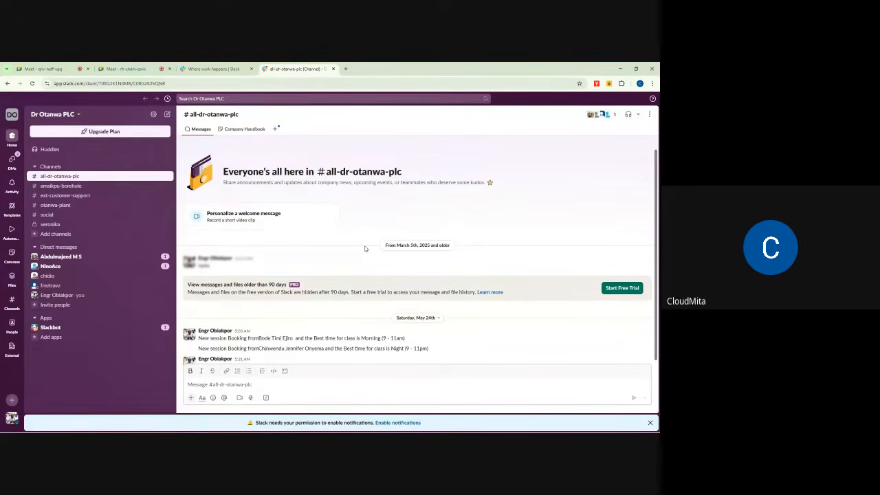
{"action": "left_click", "coordinate": [213, 69]}
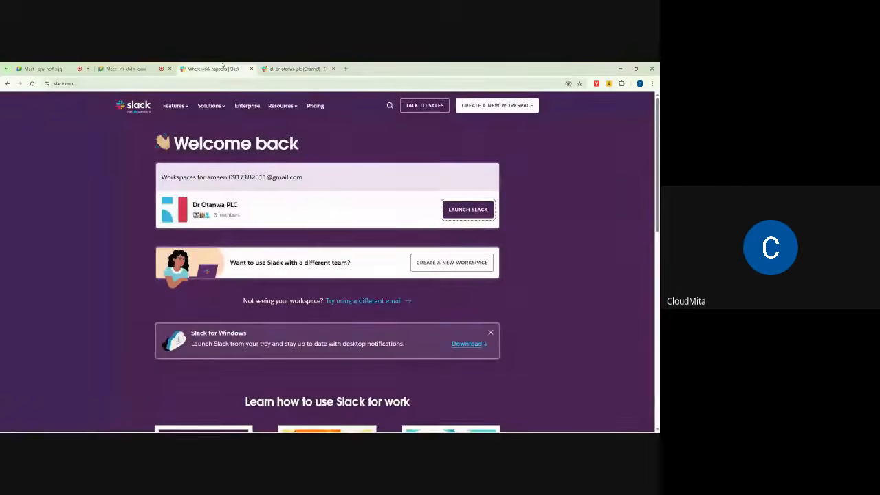
Start a message in the rfr-xhdm-oww meeting chat, then check the other meeting.
{"action": "left_click", "coordinate": [127, 69]}
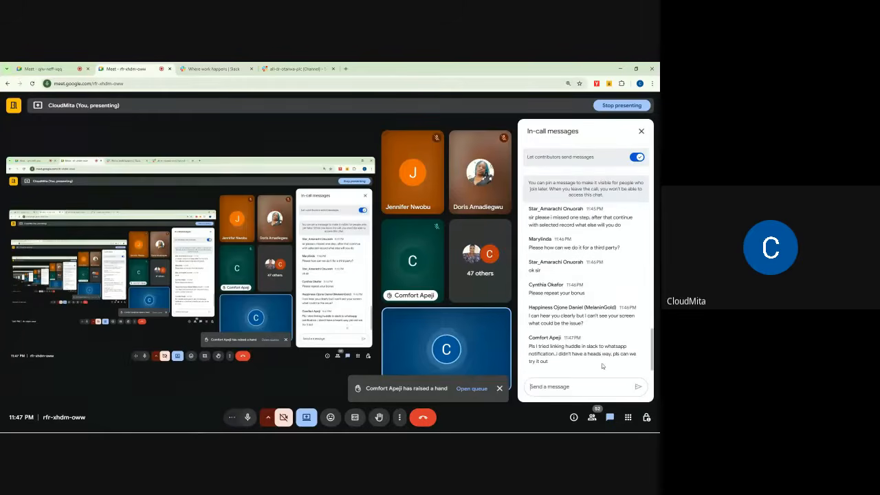
{"action": "left_click", "coordinate": [565, 385]}
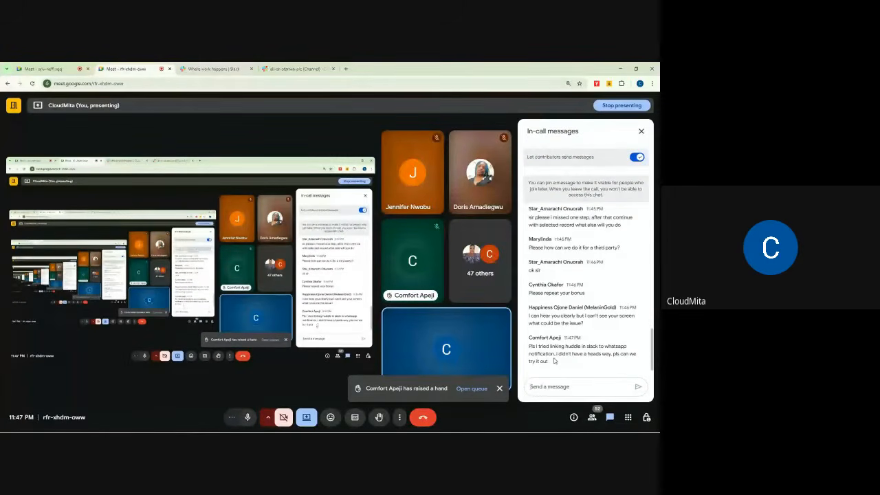
{"action": "left_click", "coordinate": [68, 69]}
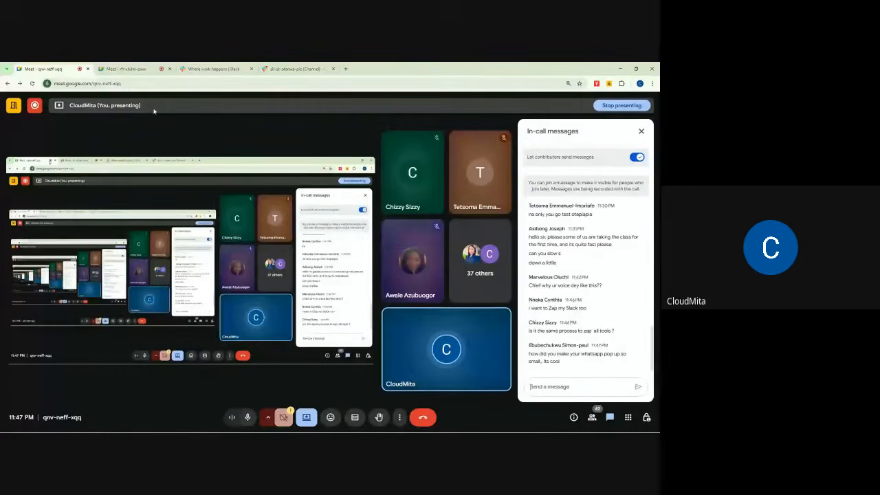
Glance at the Slack channel and welcome tabs, then bring back the Zapier editor window.
{"action": "left_click", "coordinate": [296, 69]}
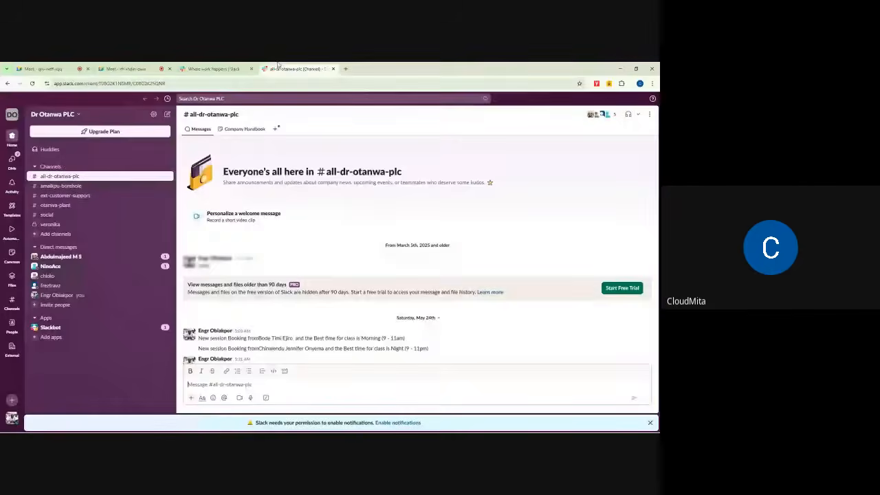
{"action": "left_click", "coordinate": [206, 68]}
{"action": "left_click", "coordinate": [133, 67]}
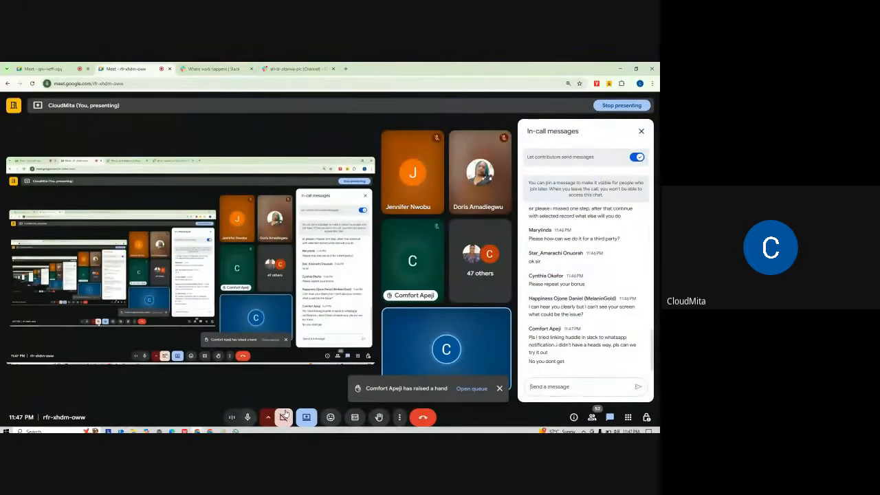
{"action": "left_click", "coordinate": [198, 427]}
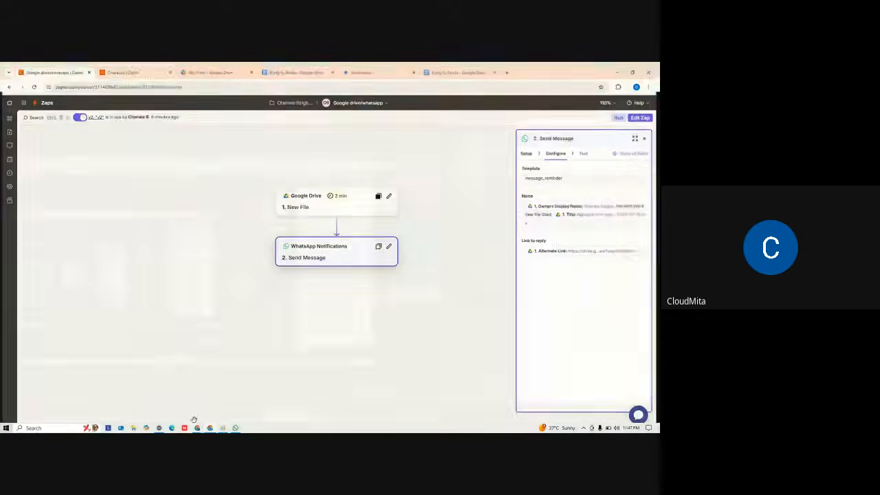
Load slack.com in a fresh browser tab.
{"action": "left_click", "coordinate": [457, 69]}
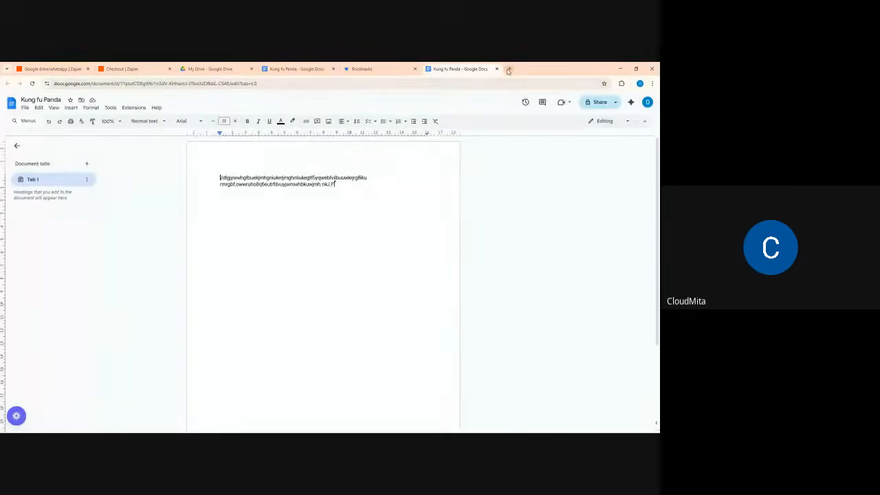
{"action": "left_click", "coordinate": [508, 69]}
{"action": "left_click", "coordinate": [383, 84]}
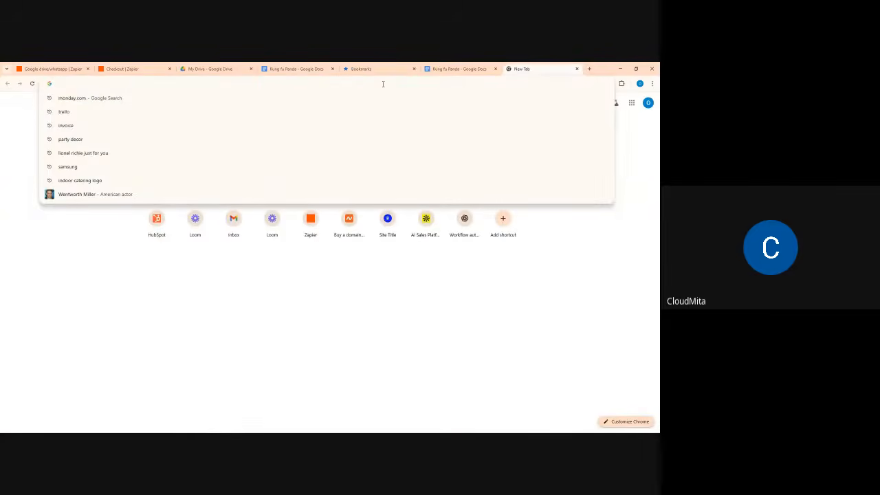
{"action": "type", "text": "slack.com"}
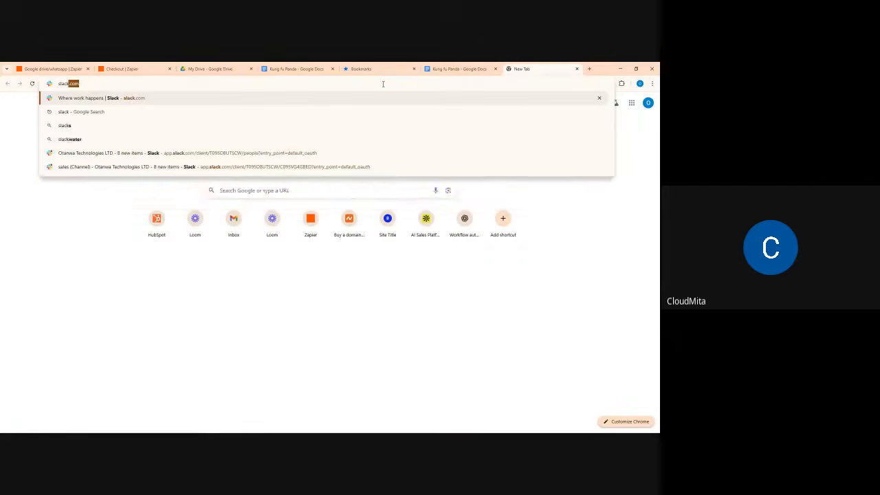
{"action": "key", "text": "Return"}
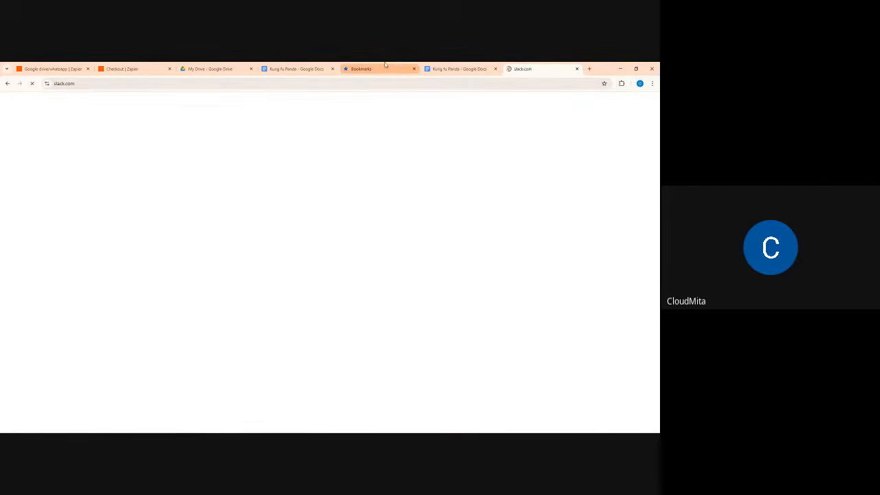
Close the duplicate Kung fu Panda doc and open Otanwa Technologies LTD's Slack in the browser.
{"action": "left_click", "coordinate": [495, 69]}
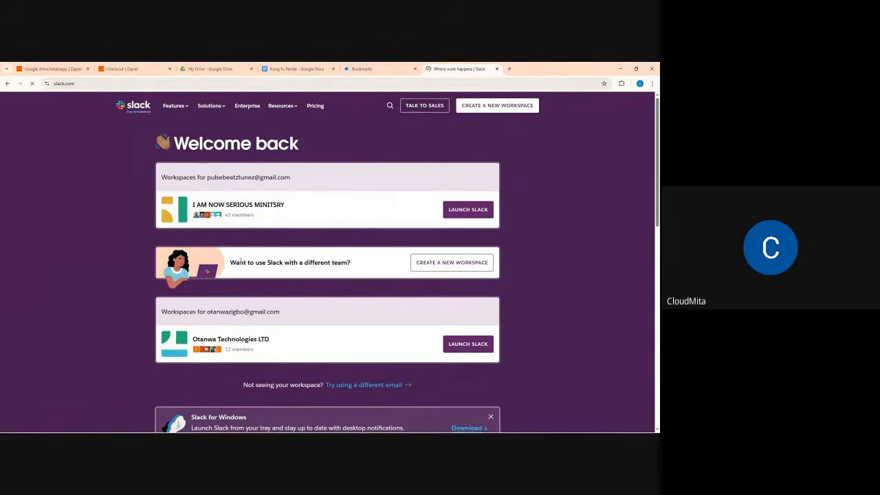
{"action": "left_click", "coordinate": [466, 346]}
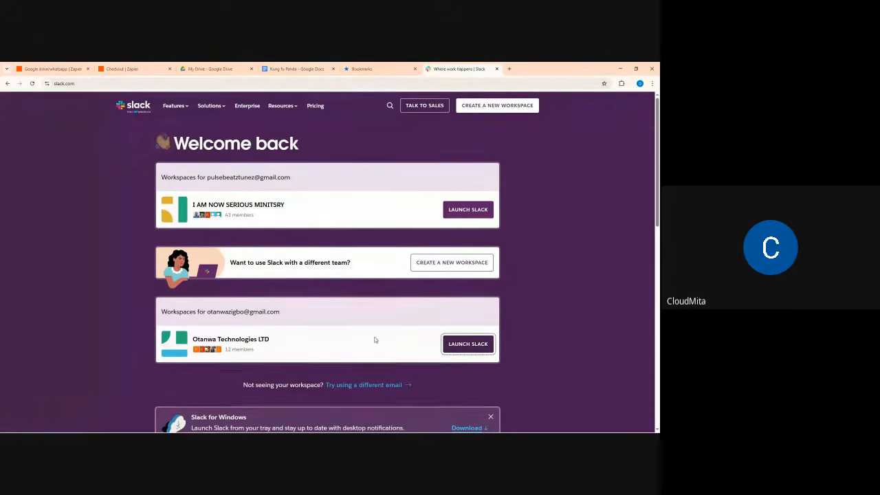
{"action": "left_click", "coordinate": [451, 346]}
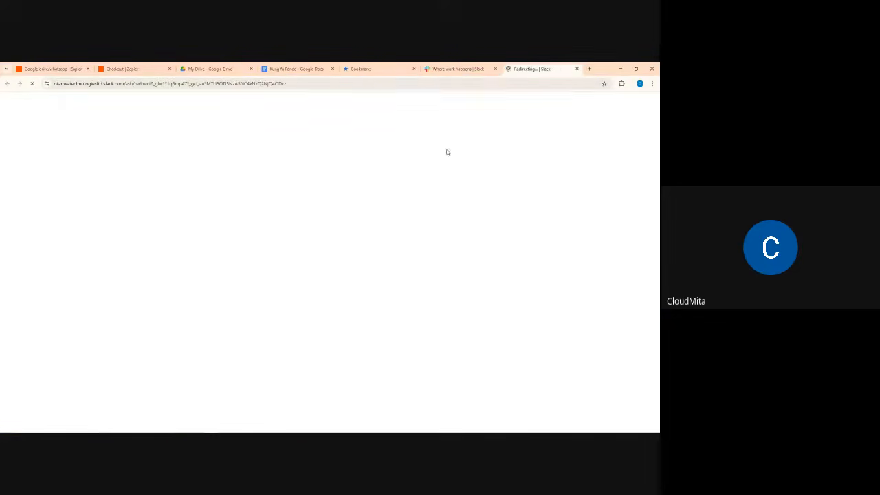
{"action": "left_click", "coordinate": [450, 68]}
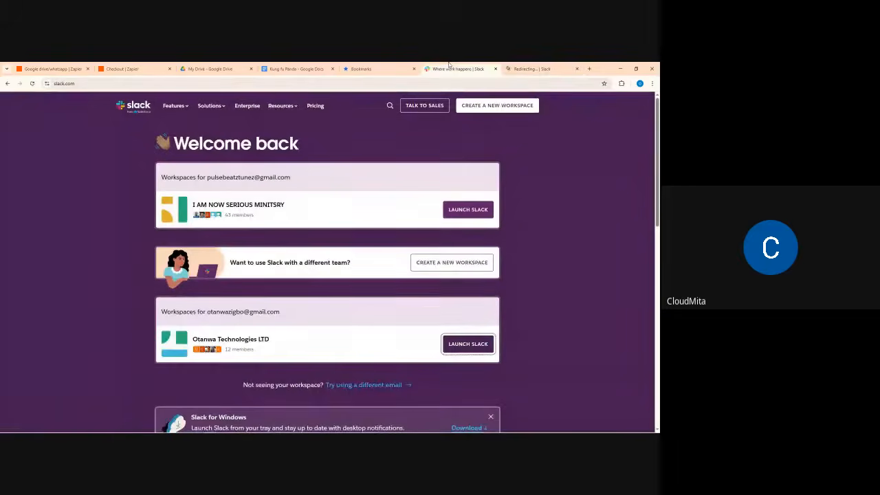
{"action": "left_click", "coordinate": [493, 70]}
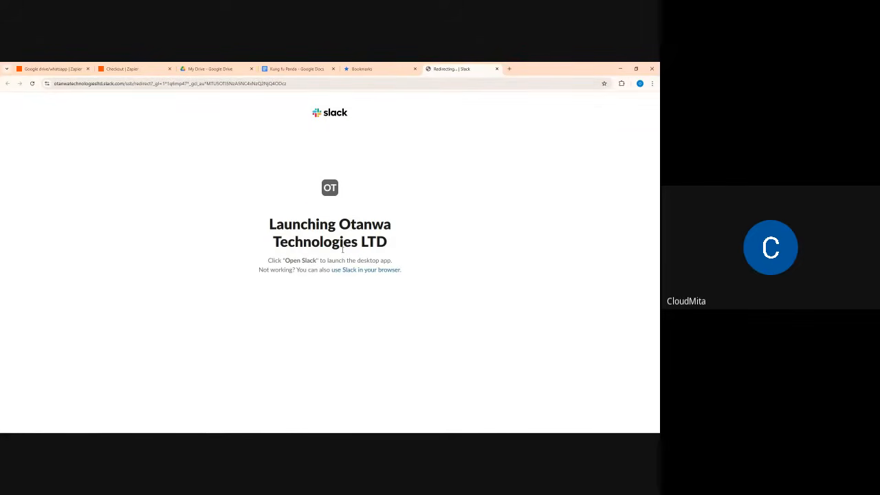
{"action": "left_click", "coordinate": [376, 272]}
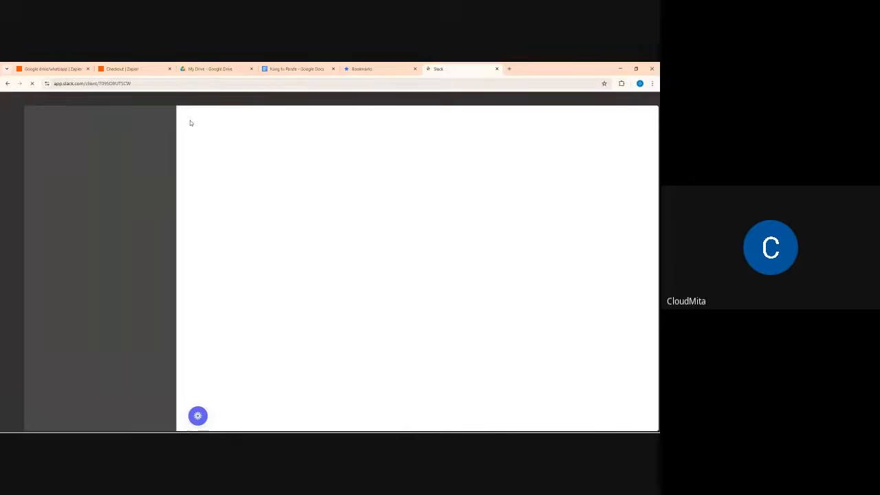
Close the Zapier checkout page, look over Slack's #factory channel, then view My Drive.
{"action": "left_click", "coordinate": [137, 66]}
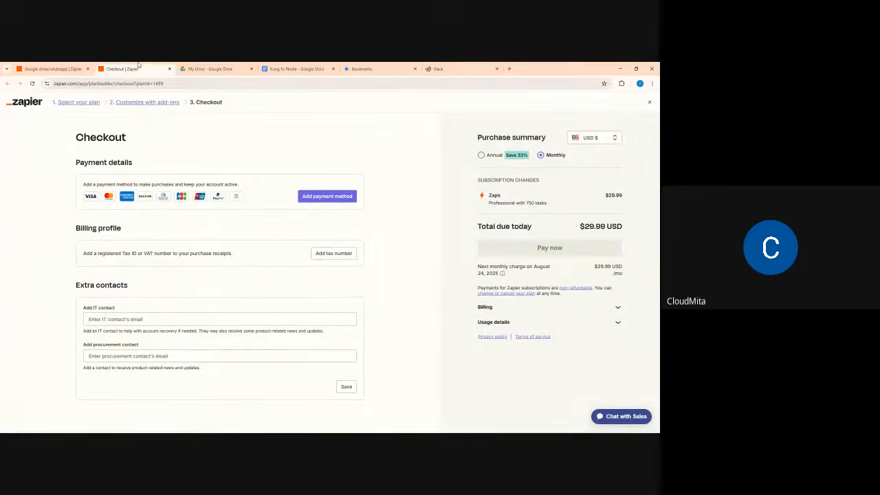
{"action": "left_click", "coordinate": [169, 69]}
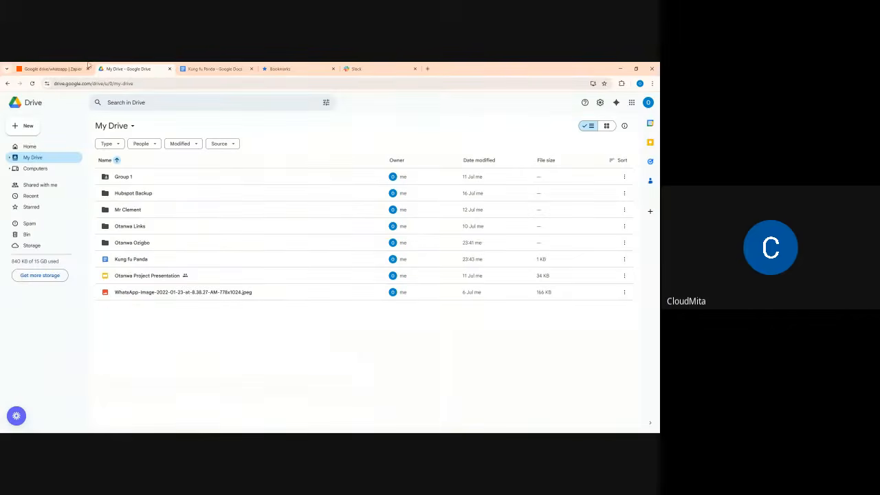
{"action": "left_click", "coordinate": [72, 67]}
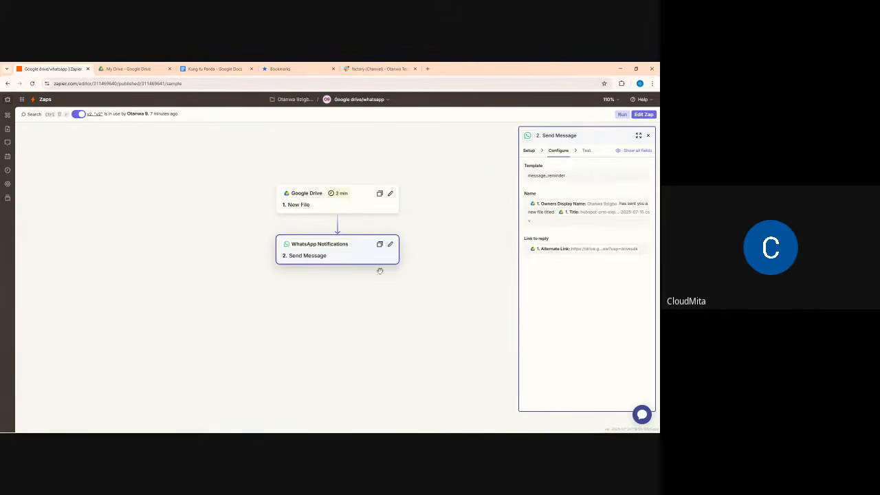
{"action": "left_click", "coordinate": [378, 68]}
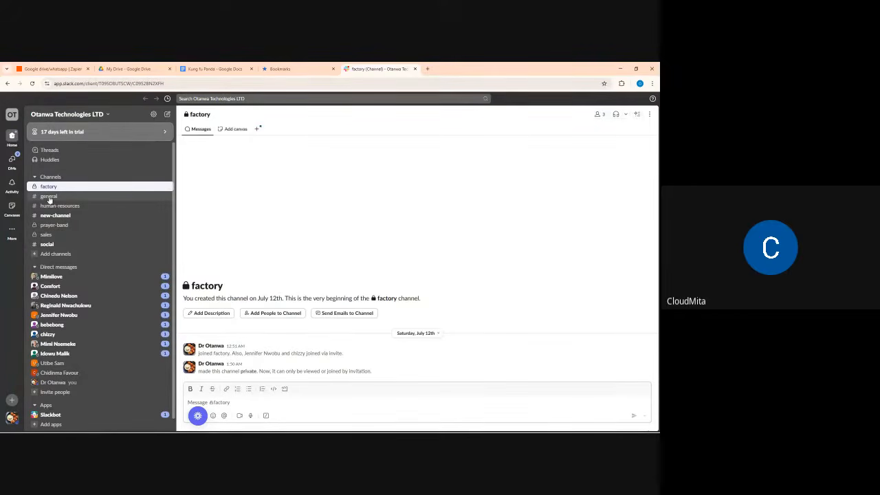
{"action": "left_click", "coordinate": [135, 66]}
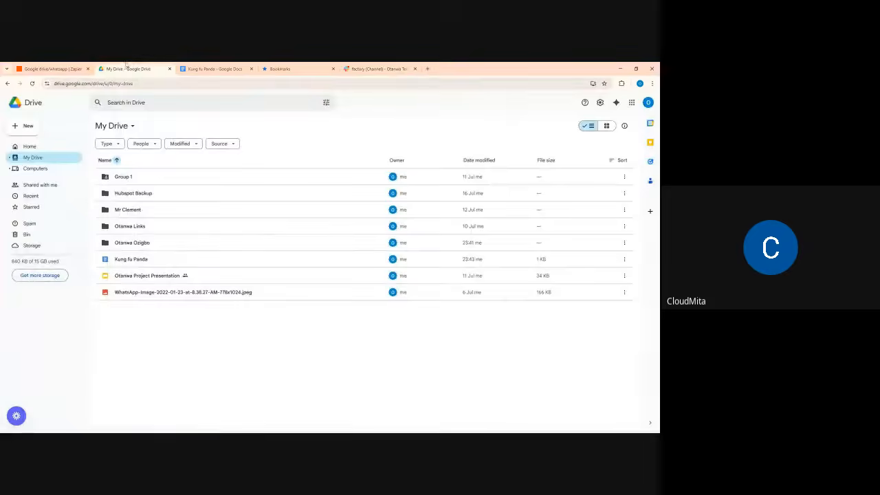
Turn the published Google drive/whatsapp Zap into an editable draft and bring up the Paint sketch.
{"action": "left_click", "coordinate": [45, 66]}
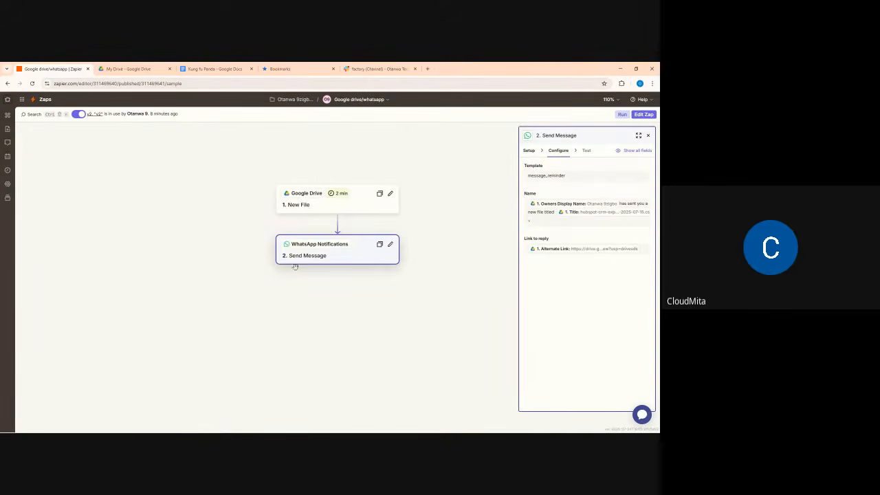
{"action": "left_click", "coordinate": [641, 115]}
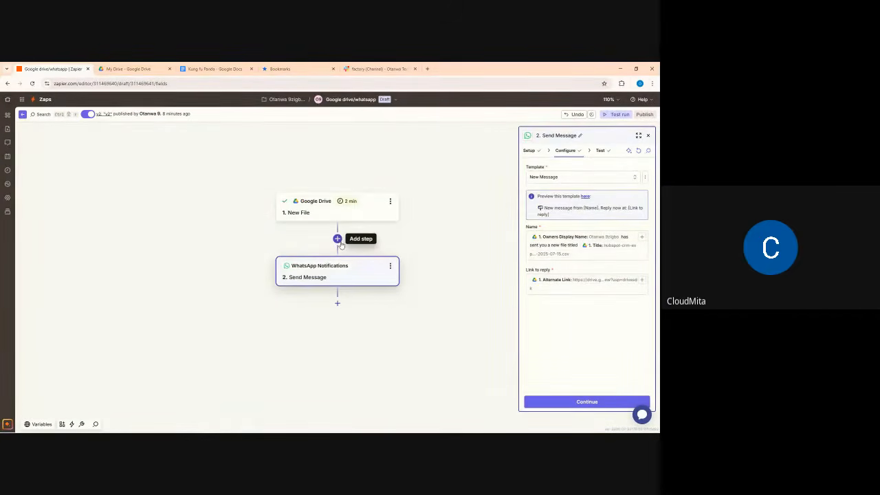
{"action": "left_click", "coordinate": [224, 428]}
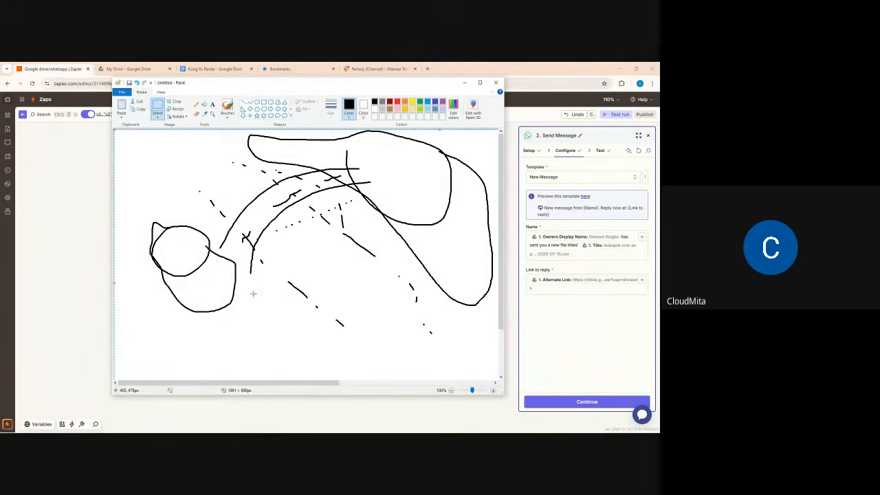
Clear the Paint canvas and handwrite 'Module' with the pencil.
{"action": "key", "text": "ctrl+a"}
{"action": "key", "text": "Delete"}
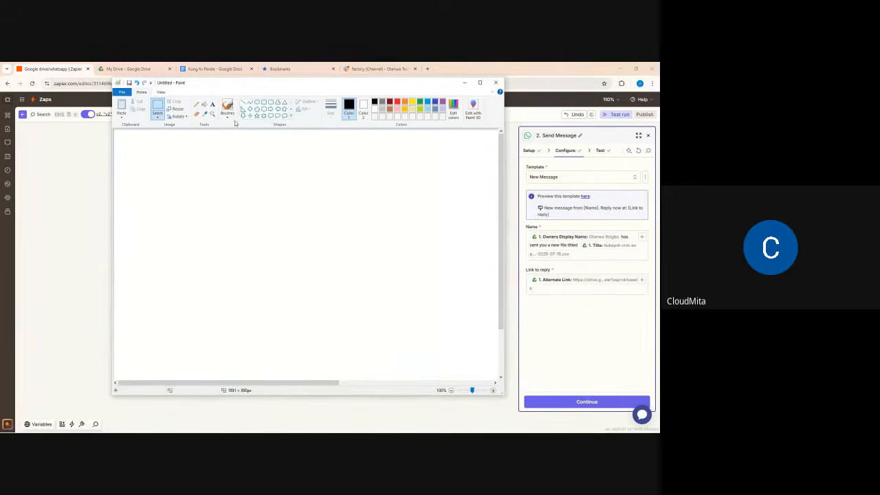
{"action": "left_click", "coordinate": [196, 104]}
{"action": "mouse_move", "coordinate": [145, 207]}
{"action": "left_mouse_down"}
{"action": "mouse_move", "coordinate": [160, 220]}
{"action": "mouse_move", "coordinate": [176, 216]}
{"action": "mouse_move", "coordinate": [178, 229]}
{"action": "left_mouse_up"}
{"action": "mouse_move", "coordinate": [189, 202]}
{"action": "left_mouse_down"}
{"action": "mouse_move", "coordinate": [184, 229]}
{"action": "mouse_move", "coordinate": [190, 204]}
{"action": "mouse_move", "coordinate": [210, 188]}
{"action": "mouse_move", "coordinate": [211, 234]}
{"action": "mouse_move", "coordinate": [226, 217]}
{"action": "mouse_move", "coordinate": [228, 232]}
{"action": "left_mouse_up"}
{"action": "left_click_drag", "start_coordinate": [232, 188], "coordinate": [255, 235]}
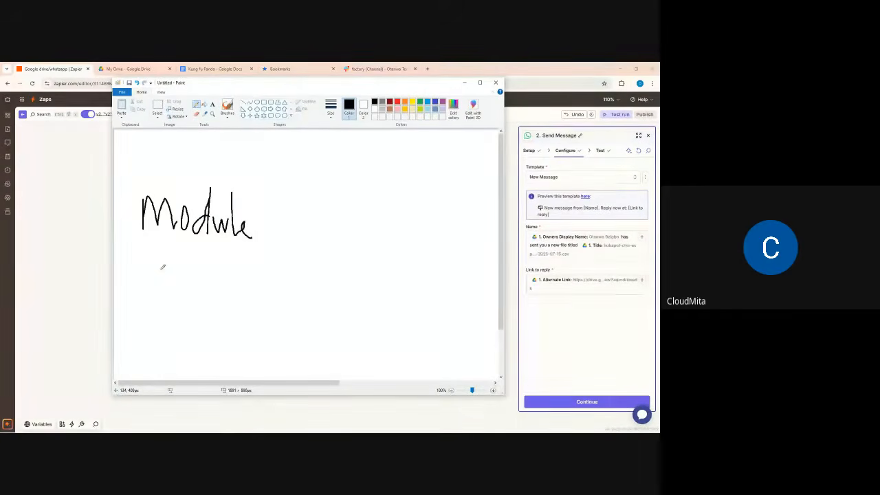
Write 'Node' and 'Step', underline Module and Node, and circle all three words.
{"action": "mouse_move", "coordinate": [162, 266]}
{"action": "left_mouse_down"}
{"action": "mouse_move", "coordinate": [185, 297]}
{"action": "mouse_move", "coordinate": [191, 262]}
{"action": "mouse_move", "coordinate": [213, 295]}
{"action": "mouse_move", "coordinate": [206, 277]}
{"action": "mouse_move", "coordinate": [231, 286]}
{"action": "mouse_move", "coordinate": [233, 258]}
{"action": "mouse_move", "coordinate": [265, 297]}
{"action": "left_mouse_up"}
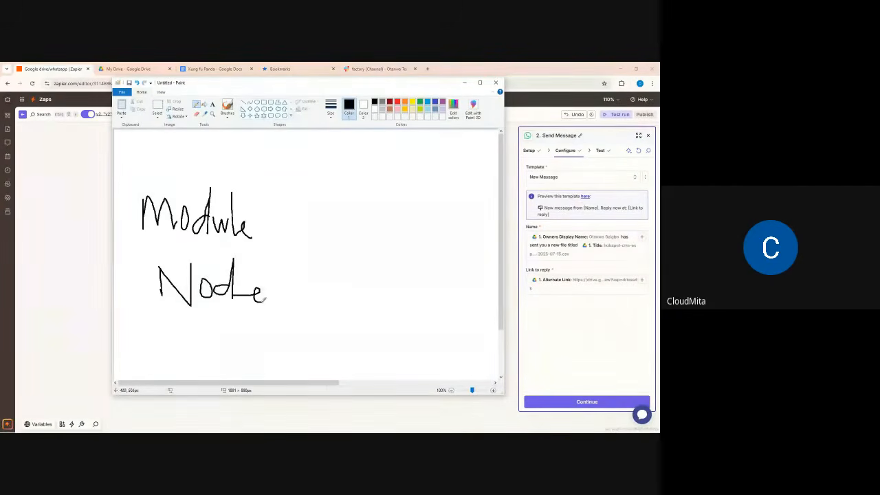
{"action": "left_click_drag", "start_coordinate": [186, 316], "coordinate": [269, 316]}
{"action": "left_click_drag", "start_coordinate": [158, 242], "coordinate": [226, 242]}
{"action": "mouse_move", "coordinate": [307, 199]}
{"action": "left_mouse_down"}
{"action": "mouse_move", "coordinate": [298, 227]}
{"action": "mouse_move", "coordinate": [324, 211]}
{"action": "mouse_move", "coordinate": [337, 222]}
{"action": "mouse_move", "coordinate": [347, 207]}
{"action": "mouse_move", "coordinate": [338, 213]}
{"action": "left_mouse_up"}
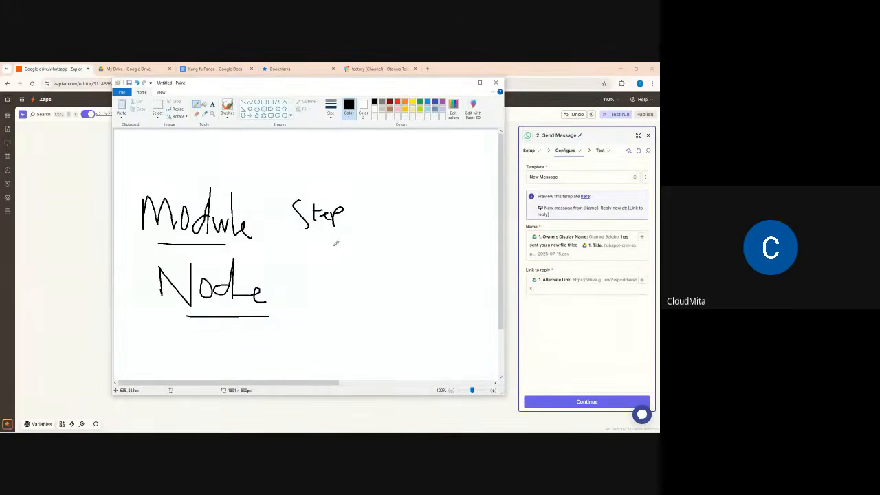
{"action": "mouse_move", "coordinate": [307, 182]}
{"action": "left_mouse_down"}
{"action": "mouse_move", "coordinate": [374, 215]}
{"action": "mouse_move", "coordinate": [309, 186]}
{"action": "left_mouse_up"}
{"action": "mouse_move", "coordinate": [147, 167]}
{"action": "left_mouse_down"}
{"action": "mouse_move", "coordinate": [192, 259]}
{"action": "mouse_move", "coordinate": [148, 173]}
{"action": "left_mouse_up"}
{"action": "mouse_move", "coordinate": [161, 255]}
{"action": "left_mouse_down"}
{"action": "mouse_move", "coordinate": [304, 298]}
{"action": "mouse_move", "coordinate": [161, 253]}
{"action": "left_mouse_up"}
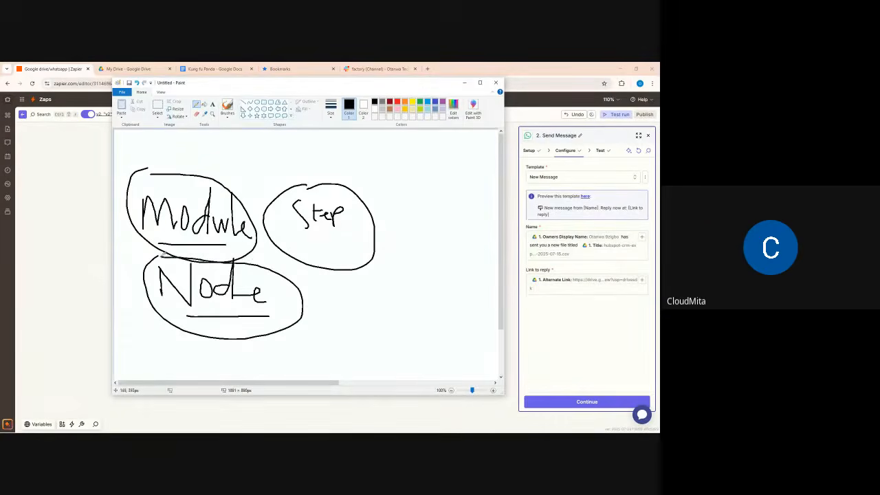
{"action": "left_click", "coordinate": [96, 254]}
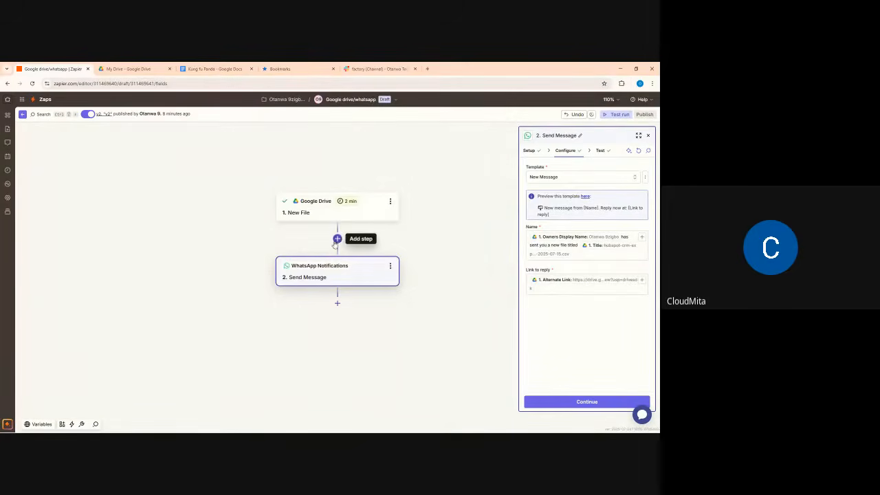
Insert a Slack action as step 3 below the WhatsApp Send Message step.
{"action": "left_click", "coordinate": [336, 303]}
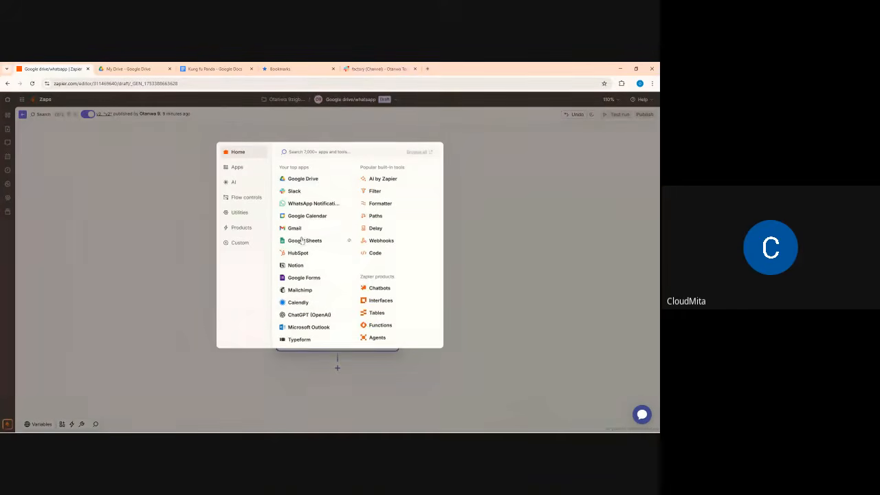
{"action": "left_click", "coordinate": [294, 191]}
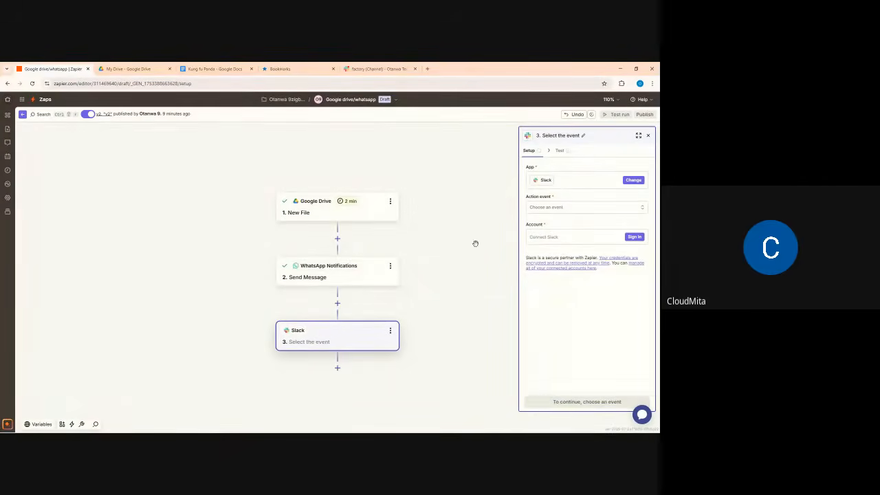
Choose Send Channel Message from the Slack step's action event list.
{"action": "left_click", "coordinate": [544, 208]}
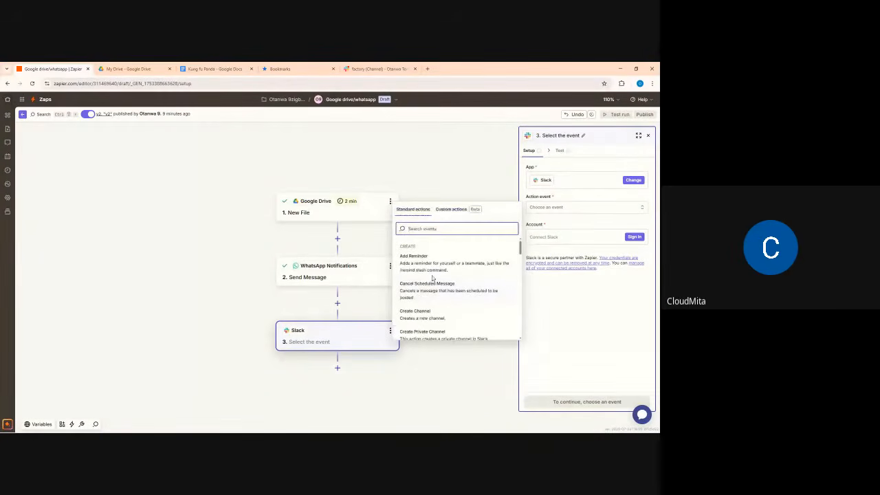
{"action": "scroll", "coordinate": [432, 278], "scroll_direction": "down", "scroll_amount": 1}
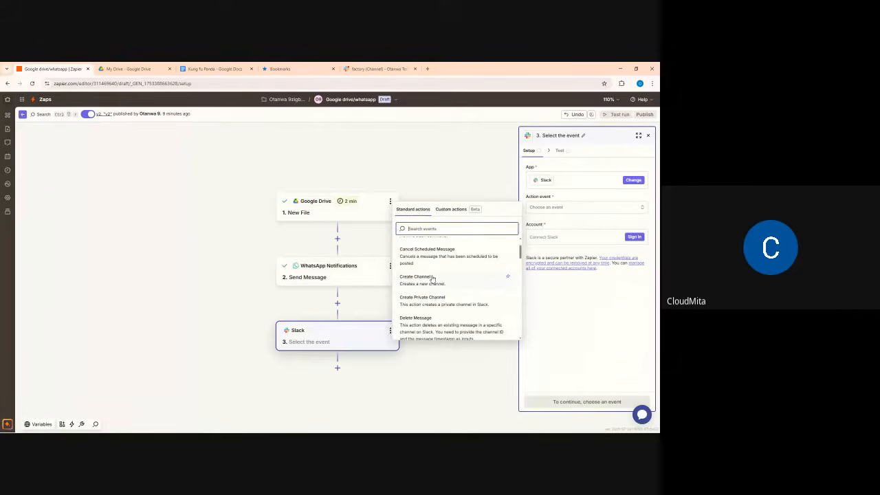
{"action": "scroll", "coordinate": [431, 278], "scroll_direction": "down", "scroll_amount": 2}
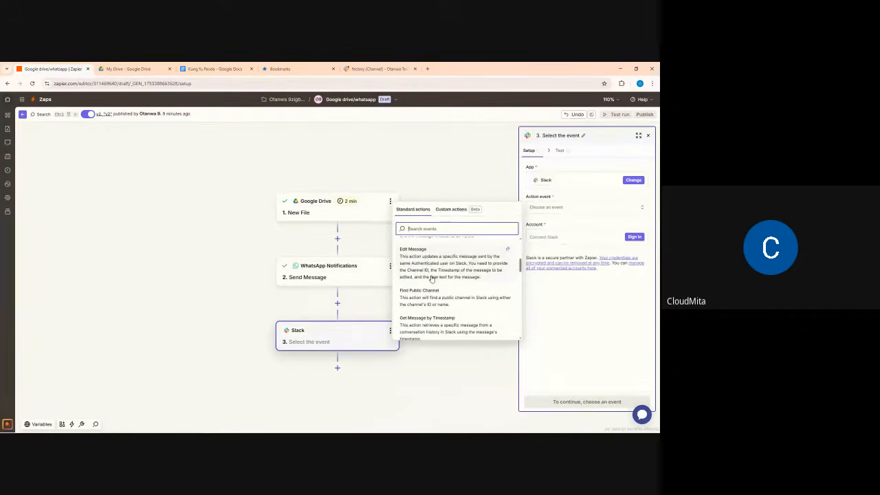
{"action": "scroll", "coordinate": [430, 278], "scroll_direction": "down", "scroll_amount": 2}
{"action": "scroll", "coordinate": [431, 278], "scroll_direction": "down", "scroll_amount": 2}
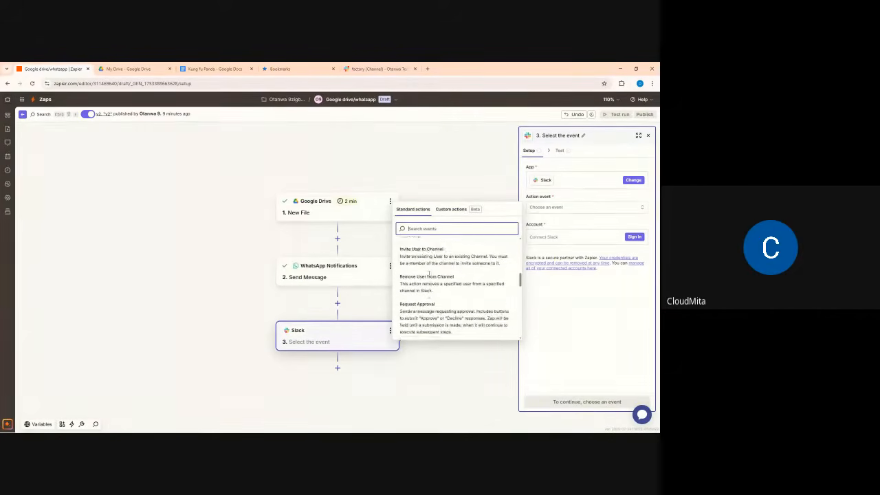
{"action": "scroll", "coordinate": [426, 277], "scroll_direction": "down", "scroll_amount": 2}
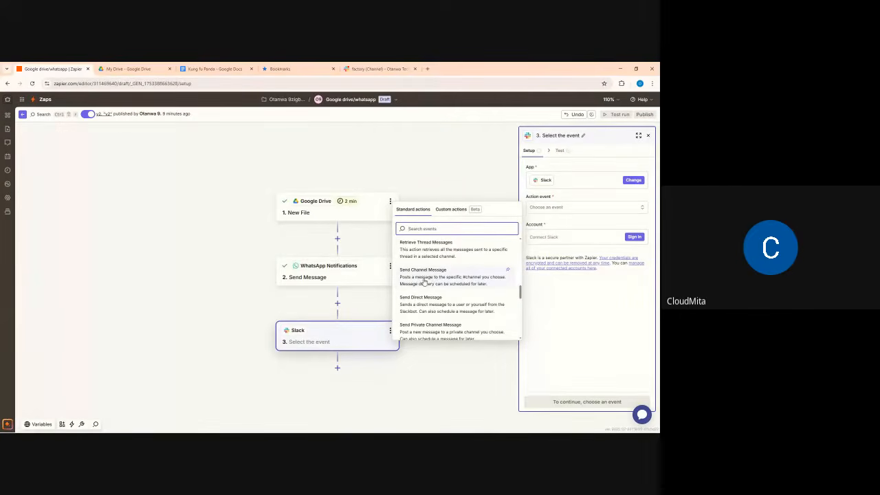
{"action": "scroll", "coordinate": [421, 285], "scroll_direction": "down", "scroll_amount": 5}
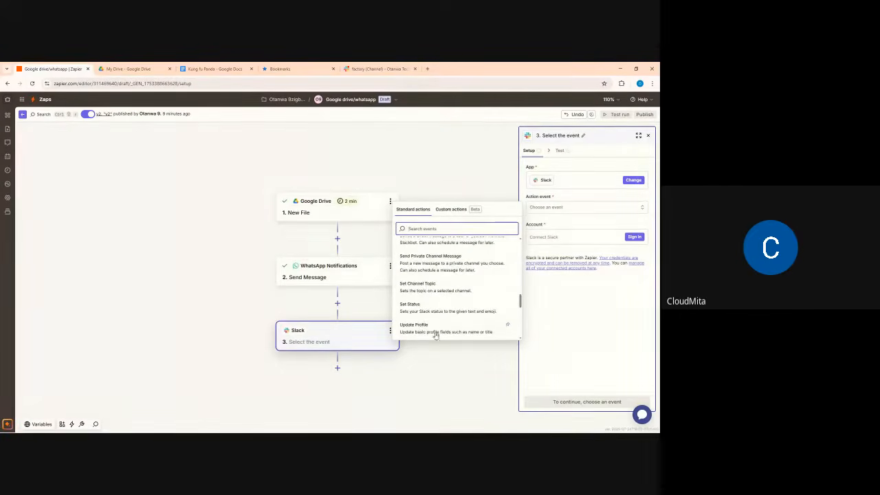
{"action": "scroll", "coordinate": [427, 326], "scroll_direction": "down", "scroll_amount": 3}
{"action": "scroll", "coordinate": [428, 325], "scroll_direction": "up", "scroll_amount": 5}
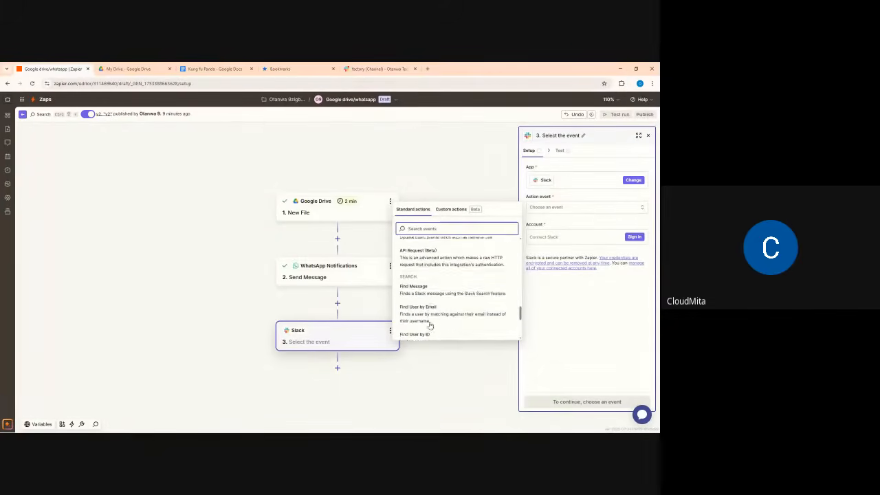
{"action": "scroll", "coordinate": [435, 316], "scroll_direction": "down", "scroll_amount": 3}
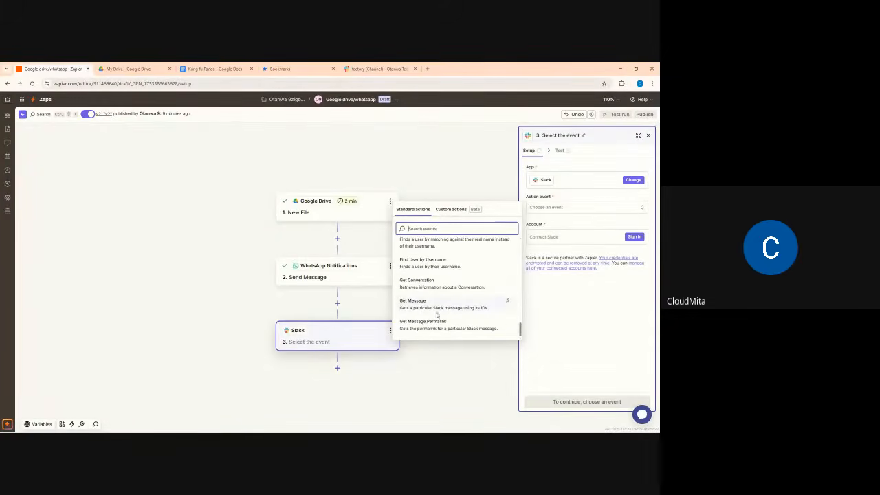
{"action": "scroll", "coordinate": [430, 317], "scroll_direction": "up", "scroll_amount": 5}
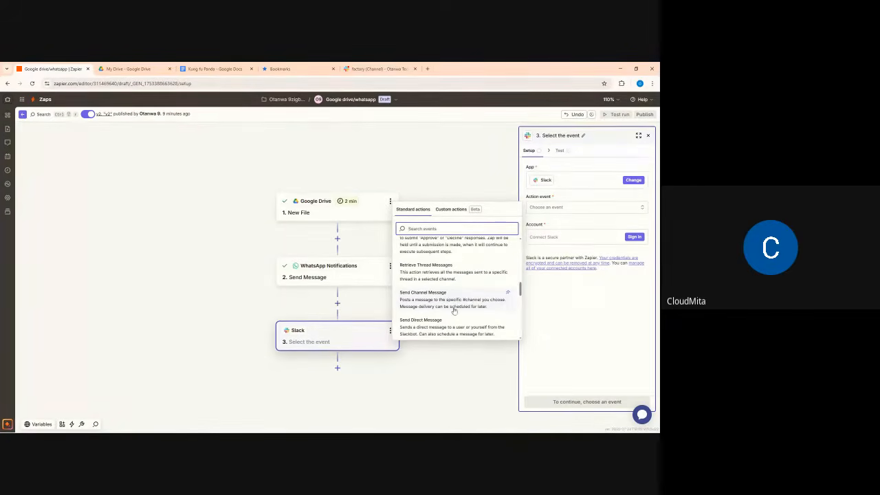
{"action": "left_click", "coordinate": [422, 301]}
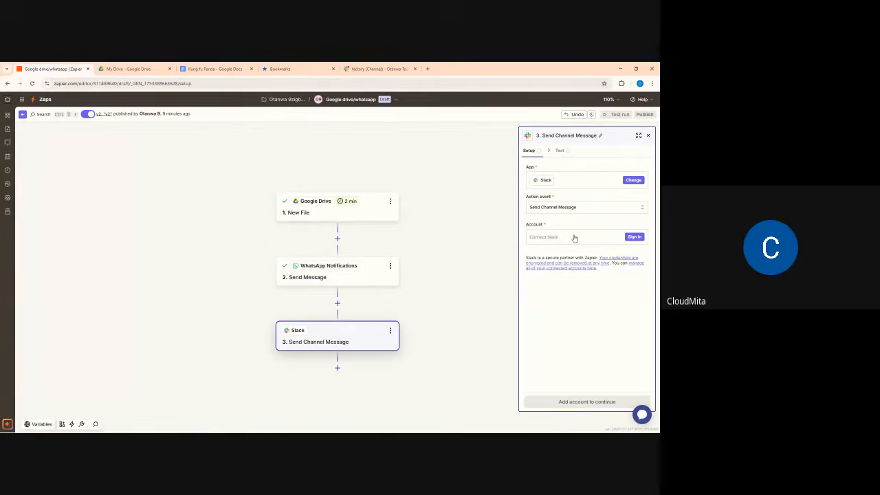
Authorize Zapier on Slack, switching the workspace to Otanwa Technologies LTD and clicking Allow.
{"action": "left_click", "coordinate": [633, 237]}
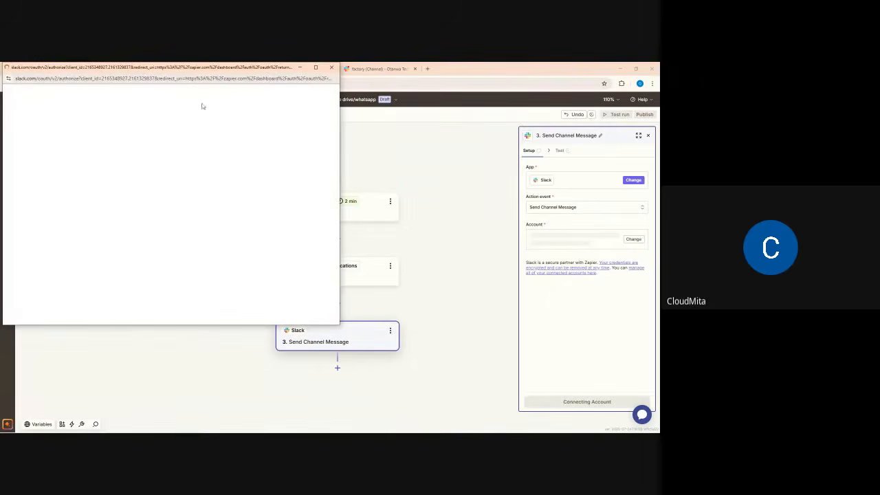
{"action": "left_click_drag", "start_coordinate": [177, 64], "coordinate": [289, 110]}
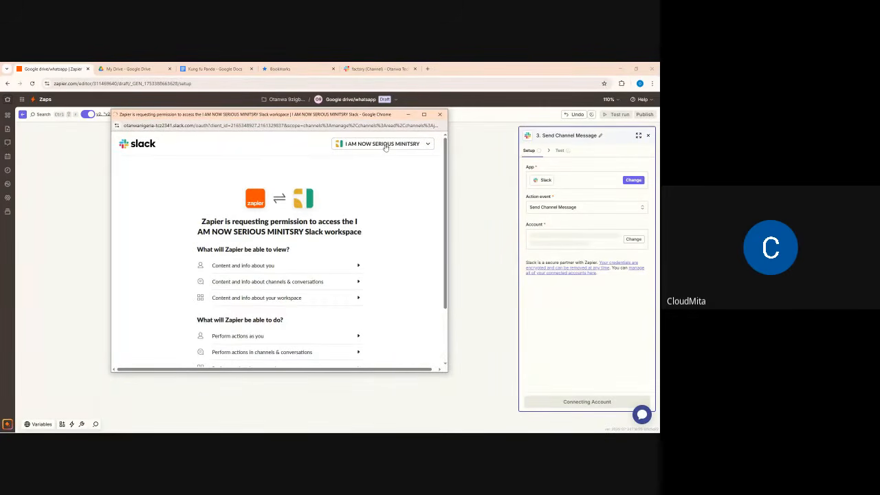
{"action": "scroll", "coordinate": [355, 228], "scroll_direction": "down", "scroll_amount": 2}
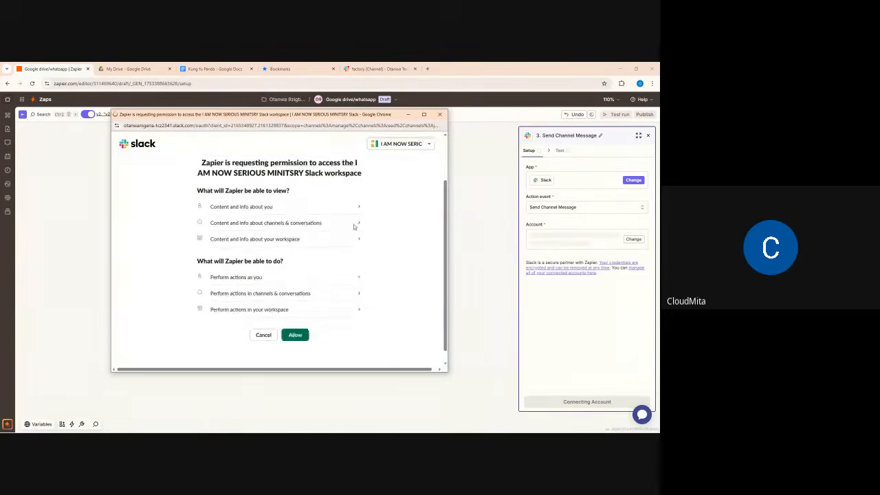
{"action": "scroll", "coordinate": [355, 228], "scroll_direction": "up", "scroll_amount": 2}
{"action": "left_click", "coordinate": [387, 145]}
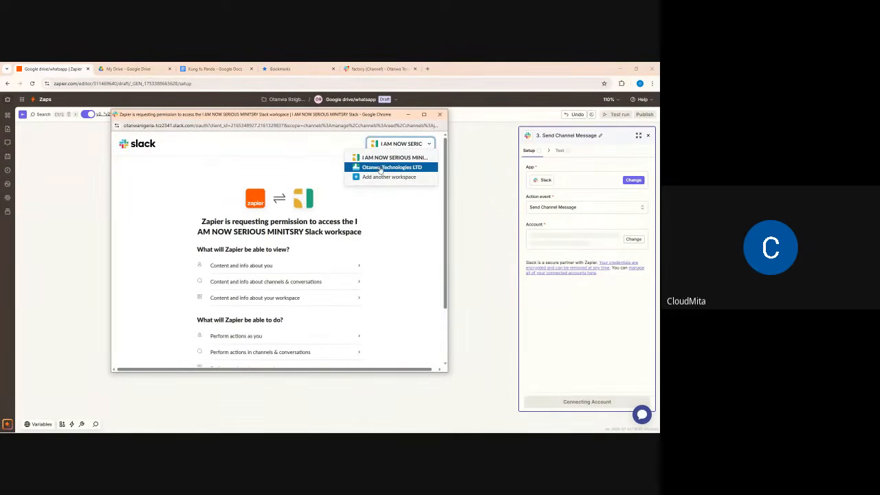
{"action": "left_click", "coordinate": [379, 167]}
{"action": "scroll", "coordinate": [296, 323], "scroll_direction": "down", "scroll_amount": 2}
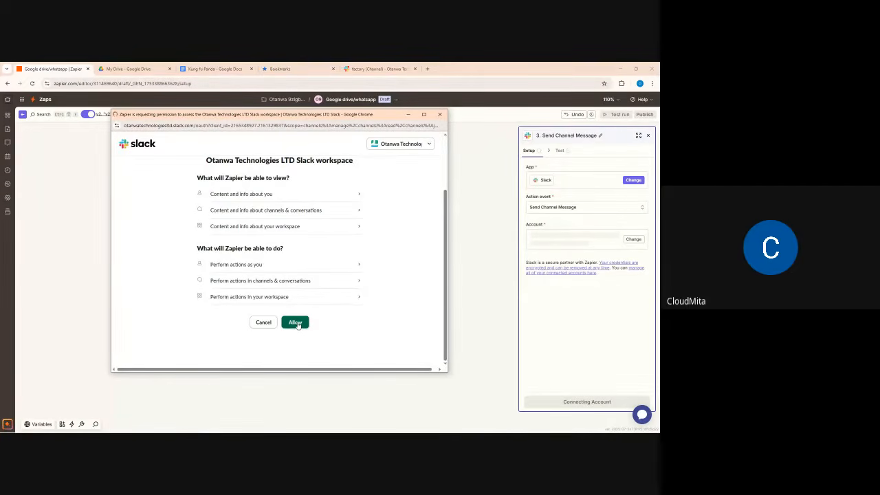
{"action": "left_click", "coordinate": [296, 323]}
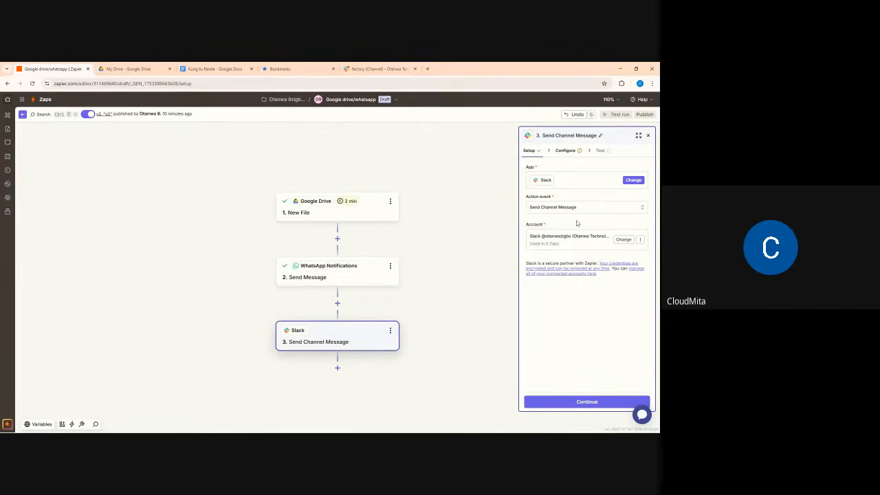
Continue to the Slack step's setup, check Slack's channels, and set Channel to human-resources.
{"action": "left_click", "coordinate": [587, 402]}
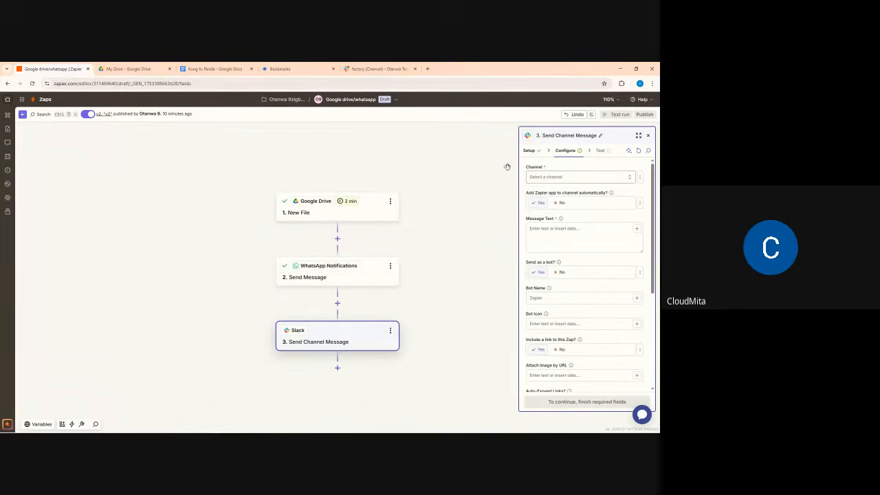
{"action": "left_click", "coordinate": [378, 69]}
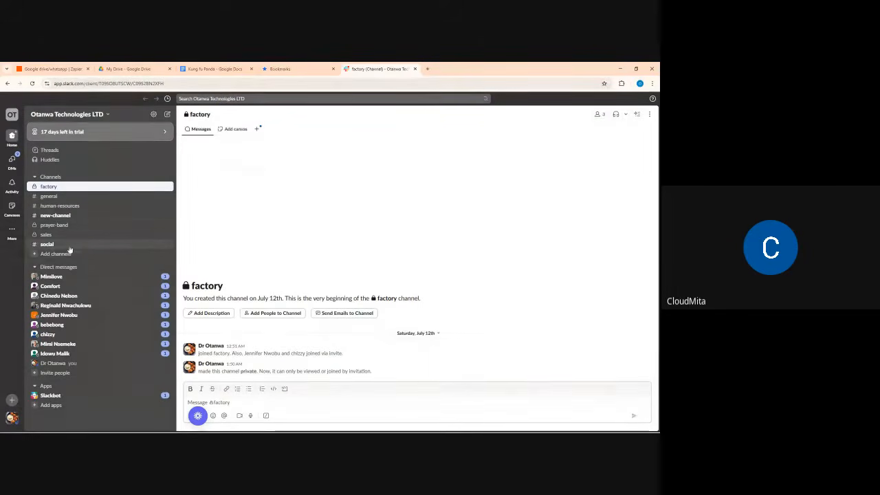
{"action": "left_click", "coordinate": [55, 69]}
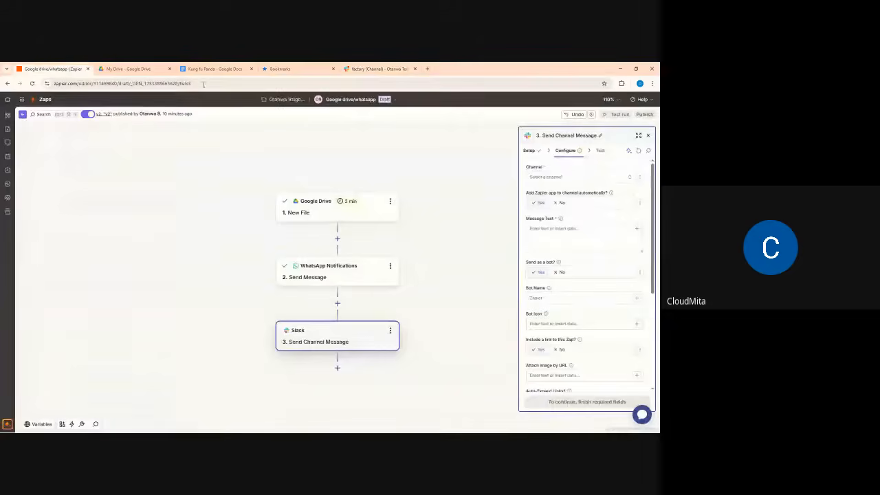
{"action": "left_click", "coordinate": [550, 177]}
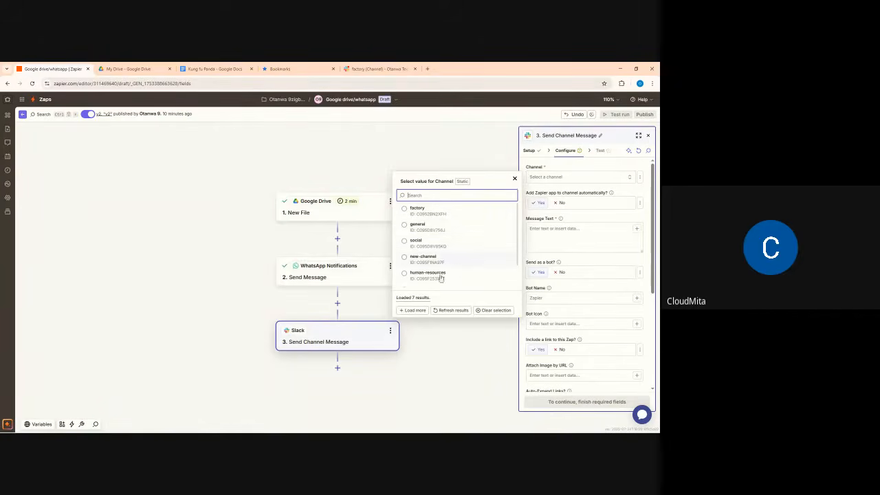
{"action": "scroll", "coordinate": [432, 273], "scroll_direction": "down", "scroll_amount": 1}
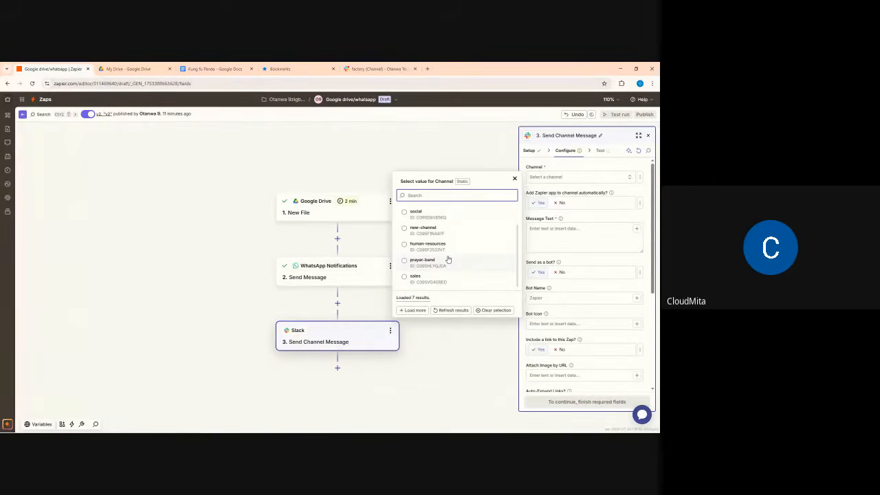
{"action": "scroll", "coordinate": [447, 259], "scroll_direction": "up", "scroll_amount": 2}
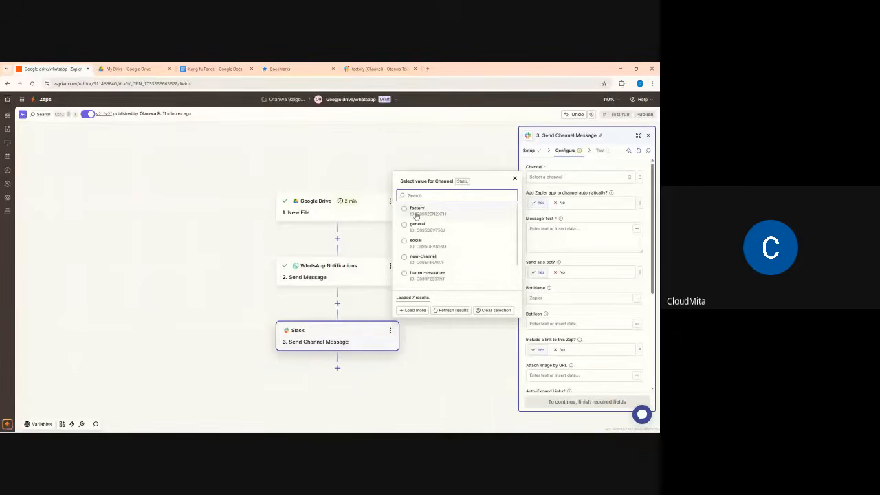
{"action": "scroll", "coordinate": [421, 246], "scroll_direction": "down", "scroll_amount": 2}
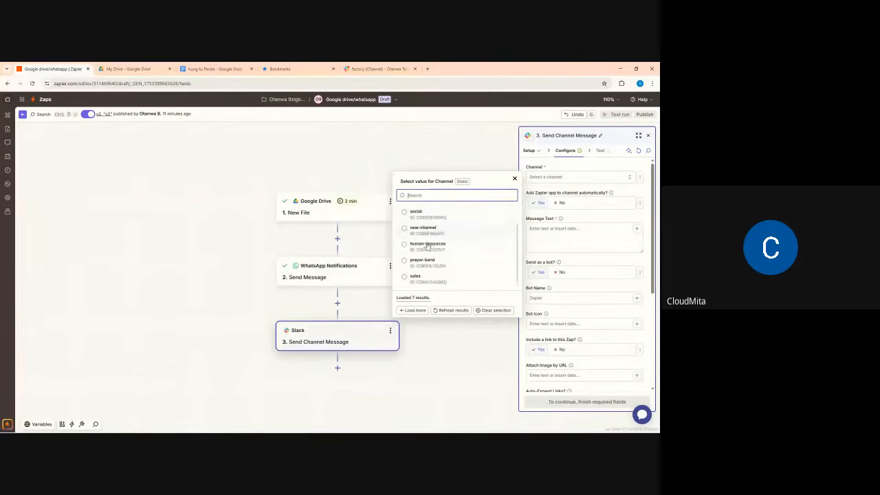
{"action": "left_click", "coordinate": [405, 246]}
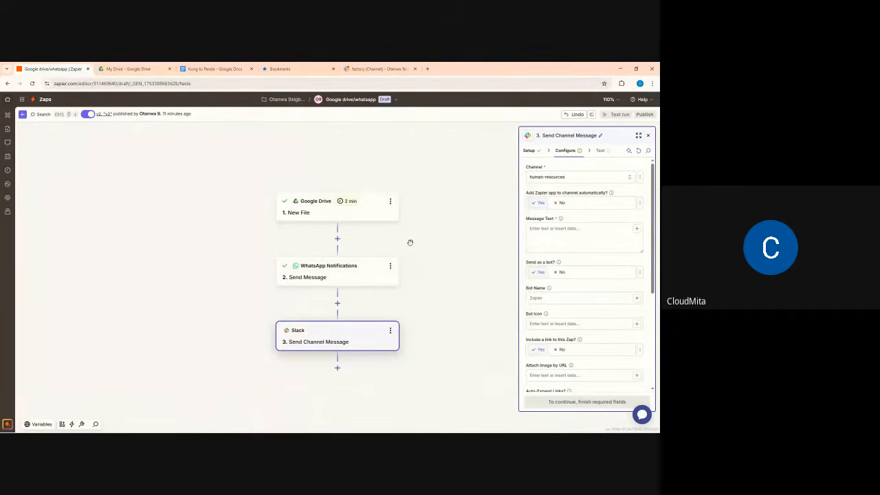
{"action": "left_click", "coordinate": [559, 234]}
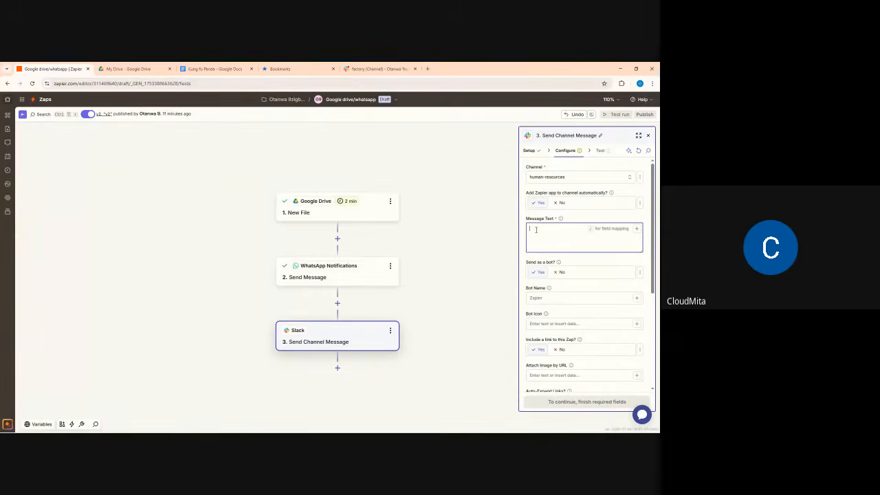
Build the Slack message from the Drive Owners Display Name, 'Has sent you a file called', and the file Title.
{"action": "left_click", "coordinate": [637, 229]}
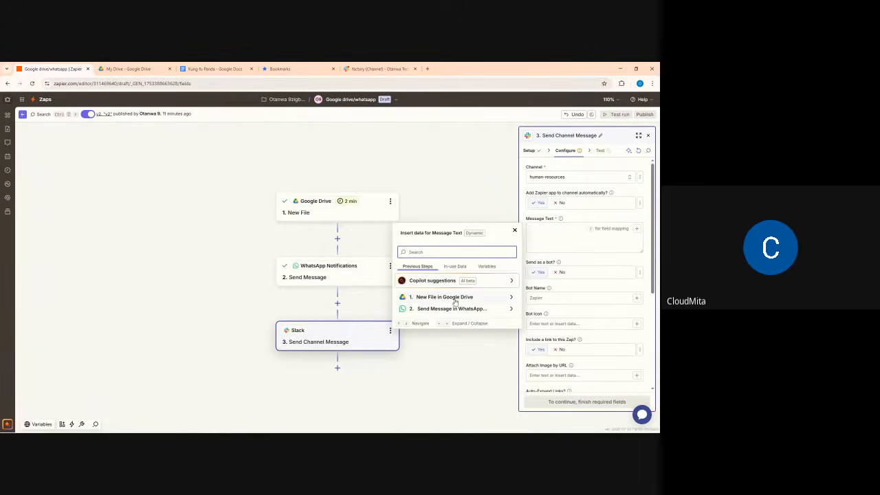
{"action": "left_click", "coordinate": [510, 298]}
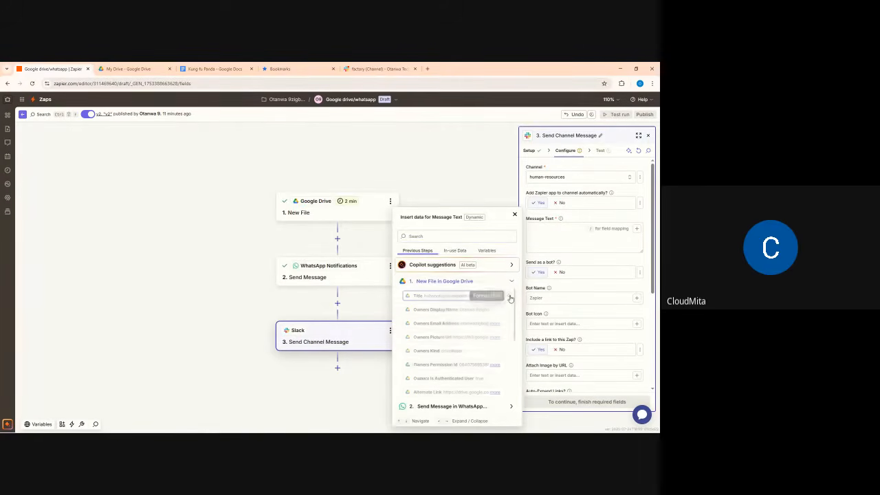
{"action": "left_click", "coordinate": [437, 310]}
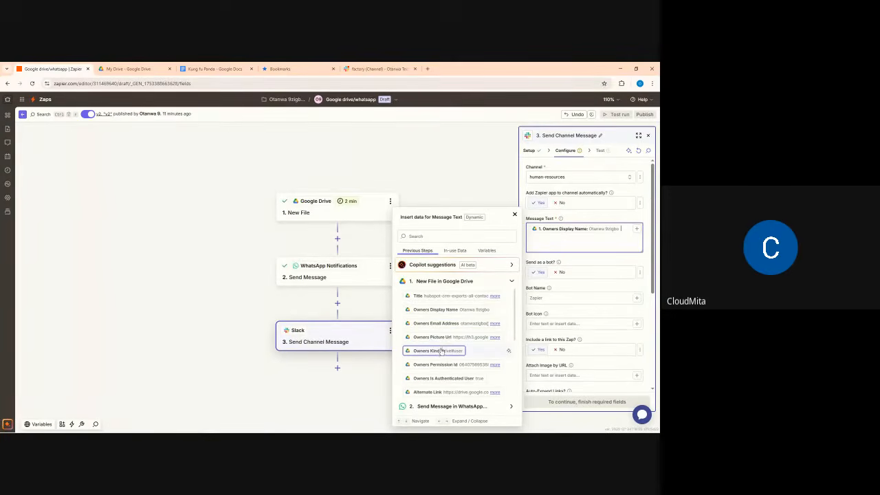
{"action": "left_click", "coordinate": [437, 296]}
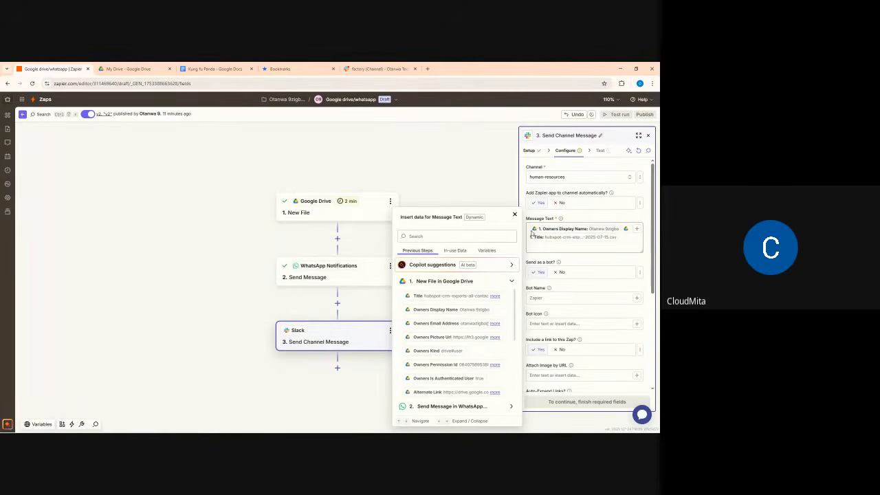
{"action": "left_click", "coordinate": [529, 229]}
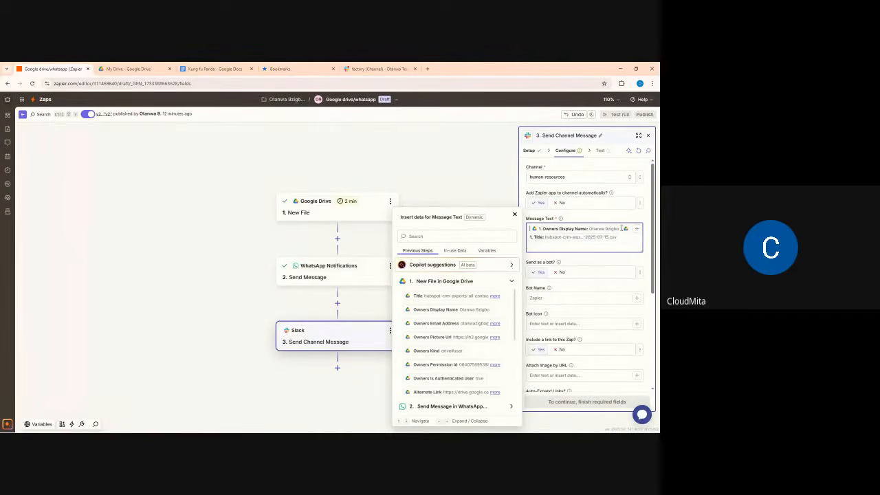
{"action": "type", "text": "Has sent you a file called"}
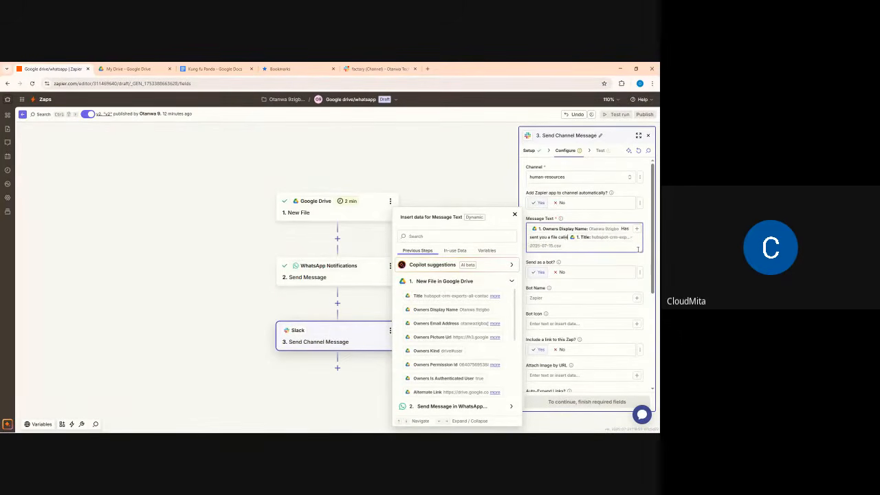
{"action": "left_click", "coordinate": [598, 265]}
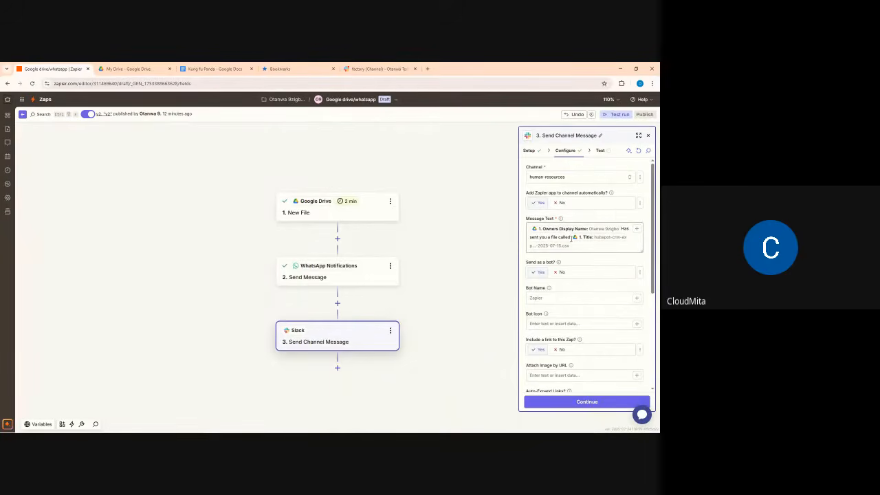
Finish editing the message text after the file title and dismiss the clipboard permission prompt.
{"action": "left_click", "coordinate": [571, 238]}
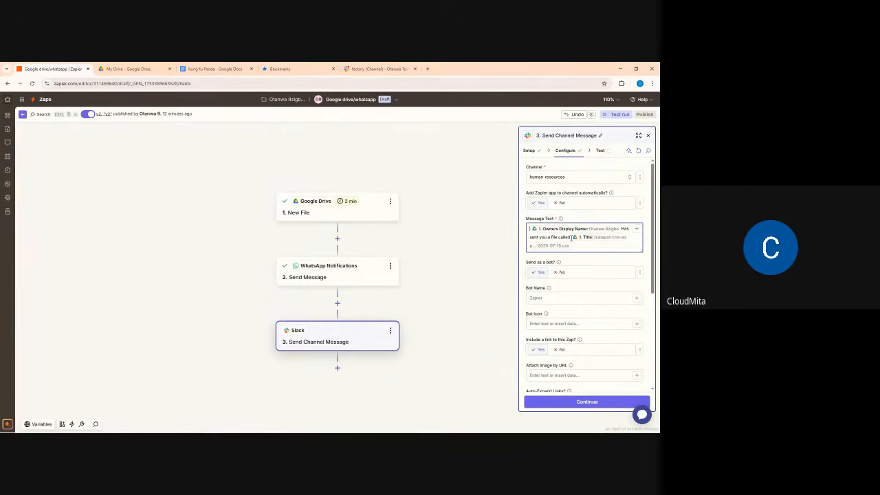
{"action": "left_click", "coordinate": [571, 238]}
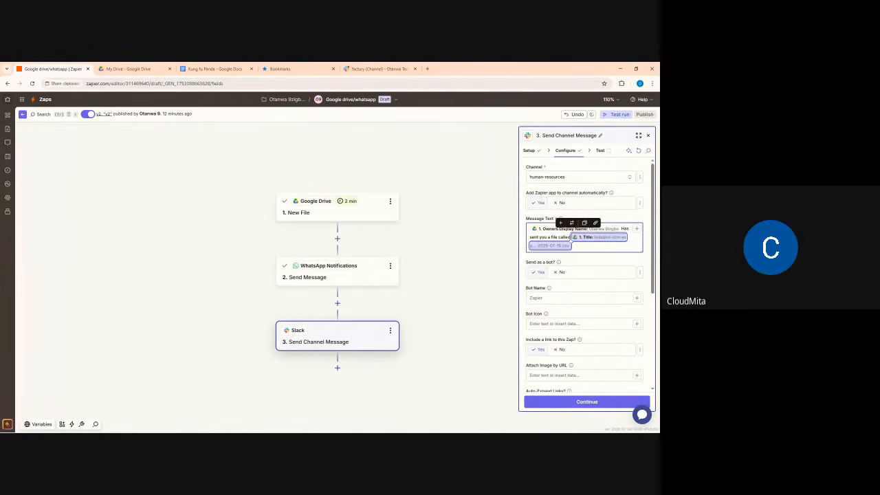
{"action": "left_click", "coordinate": [580, 250]}
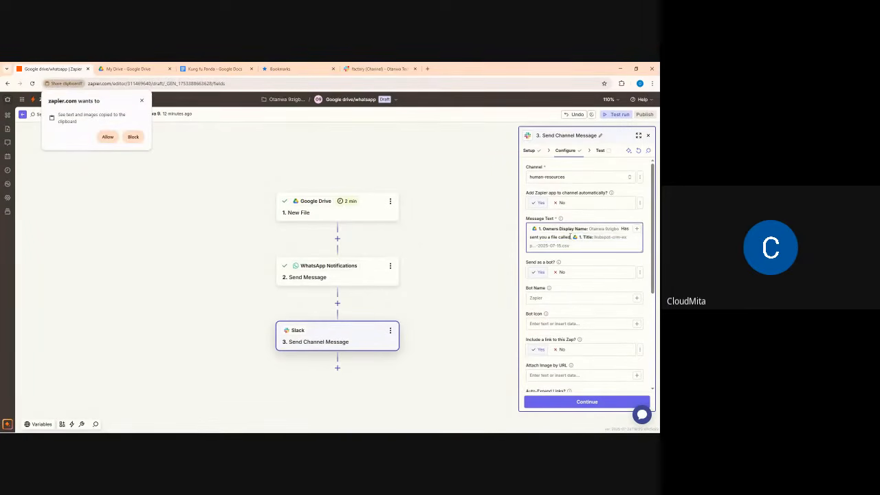
{"action": "left_click", "coordinate": [587, 261]}
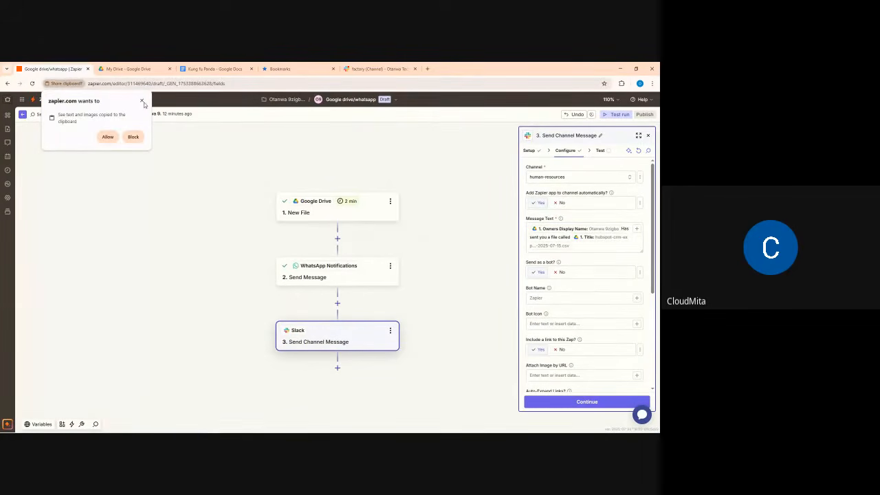
{"action": "left_click", "coordinate": [142, 102]}
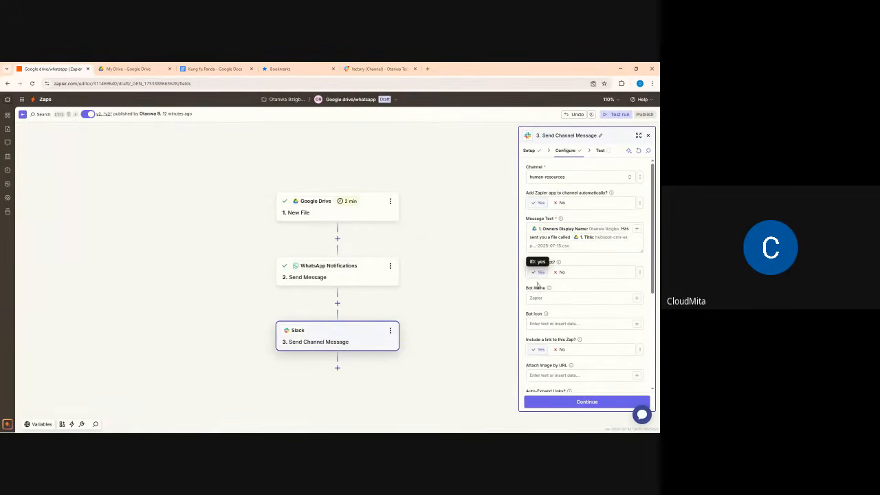
Post as bot 'Zapier Automate', include a link to the Zap, and auto-expand links.
{"action": "left_click", "coordinate": [553, 299]}
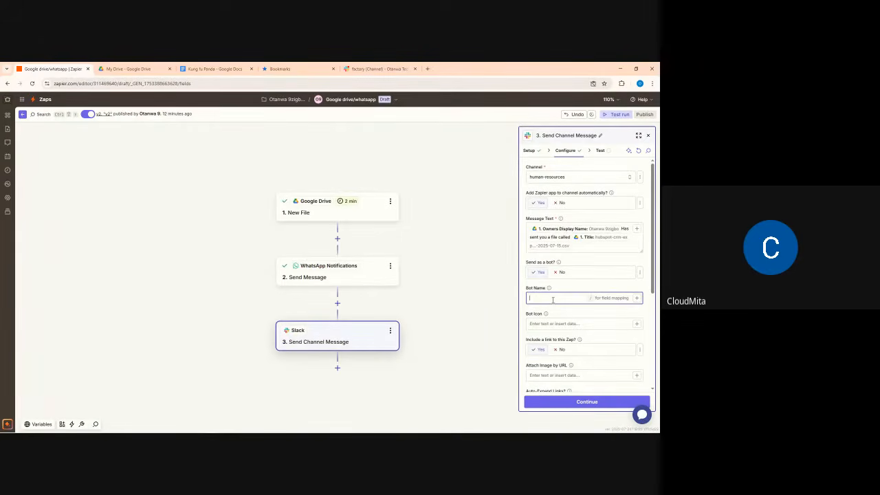
{"action": "left_click", "coordinate": [637, 299]}
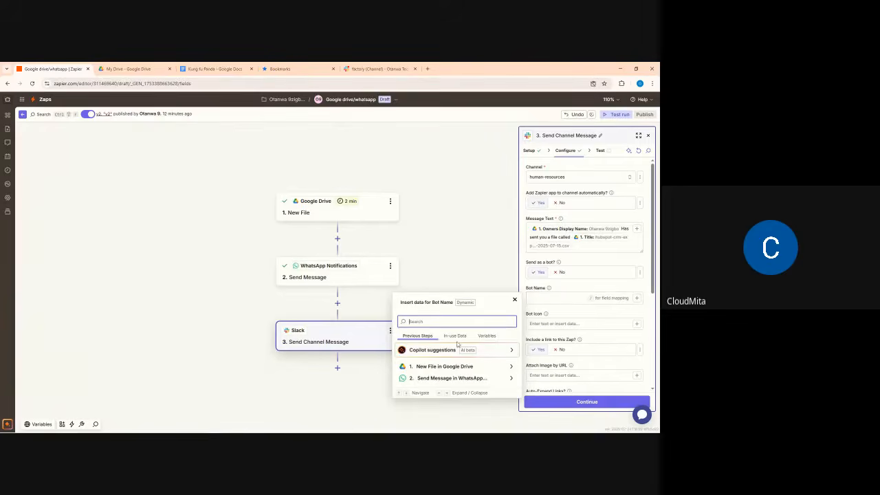
{"action": "left_click", "coordinate": [578, 288]}
{"action": "scroll", "coordinate": [558, 292], "scroll_direction": "down", "scroll_amount": 2}
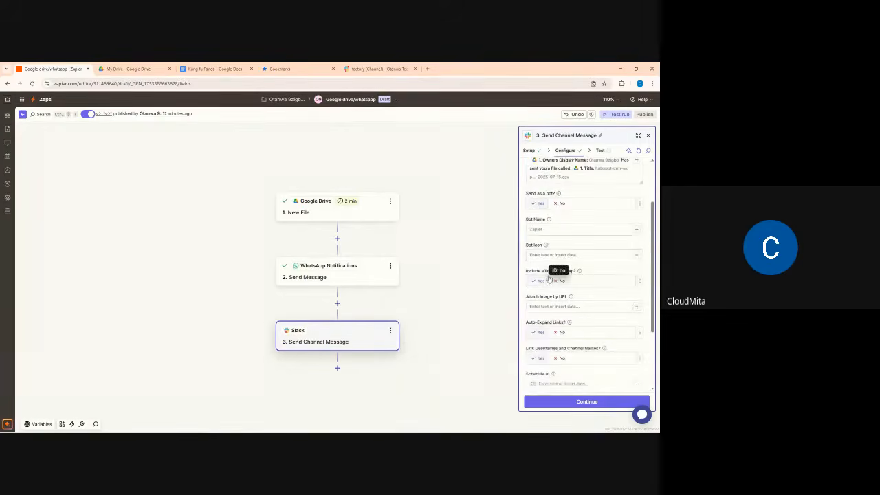
{"action": "left_click", "coordinate": [538, 228]}
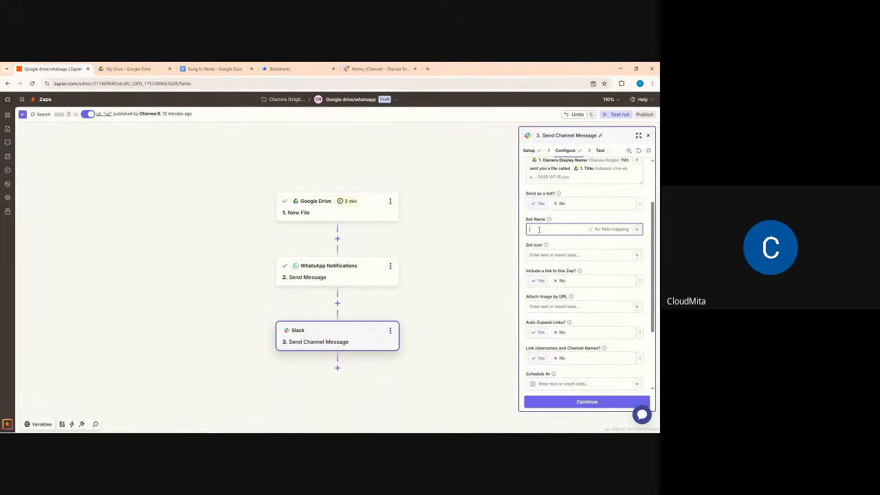
{"action": "type", "text": "Zapier Automate"}
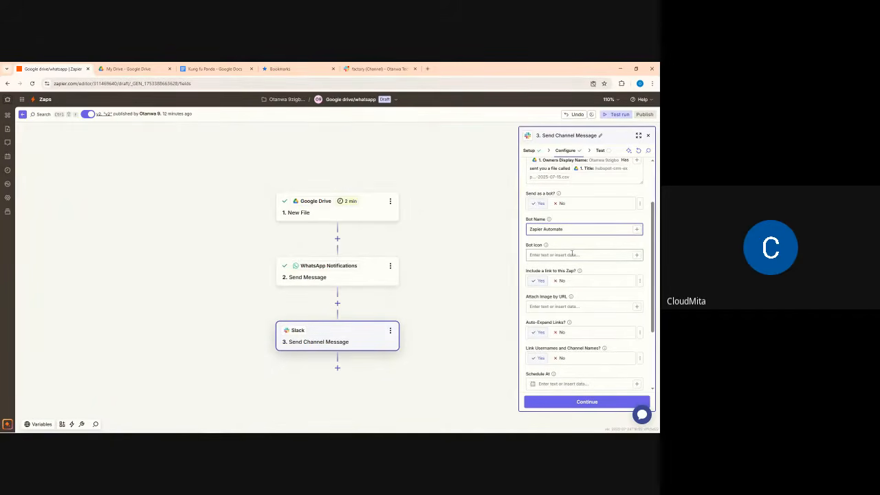
{"action": "left_click", "coordinate": [534, 280]}
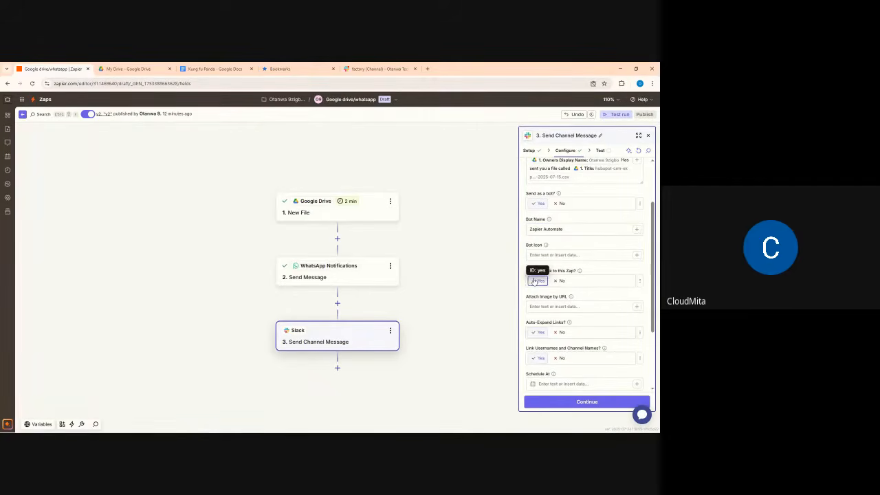
{"action": "left_click", "coordinate": [538, 332]}
{"action": "scroll", "coordinate": [557, 315], "scroll_direction": "down", "scroll_amount": 2}
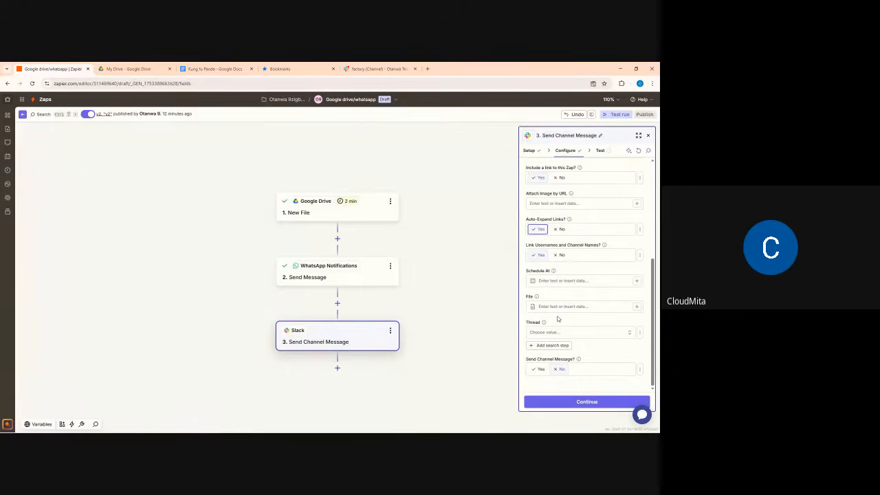
{"action": "left_click", "coordinate": [586, 403]}
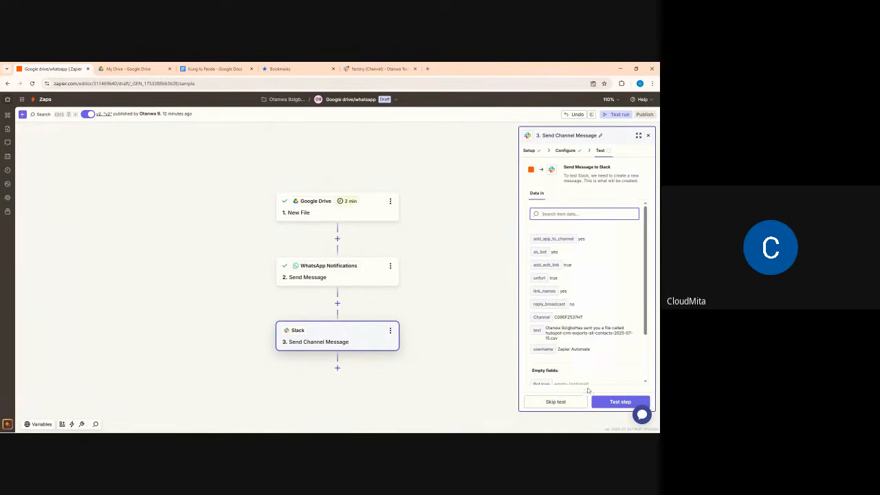
Test the Slack step, publish the Zap as version 'slack auto', and go to Slack's #factory channel.
{"action": "scroll", "coordinate": [583, 329], "scroll_direction": "down", "scroll_amount": 2}
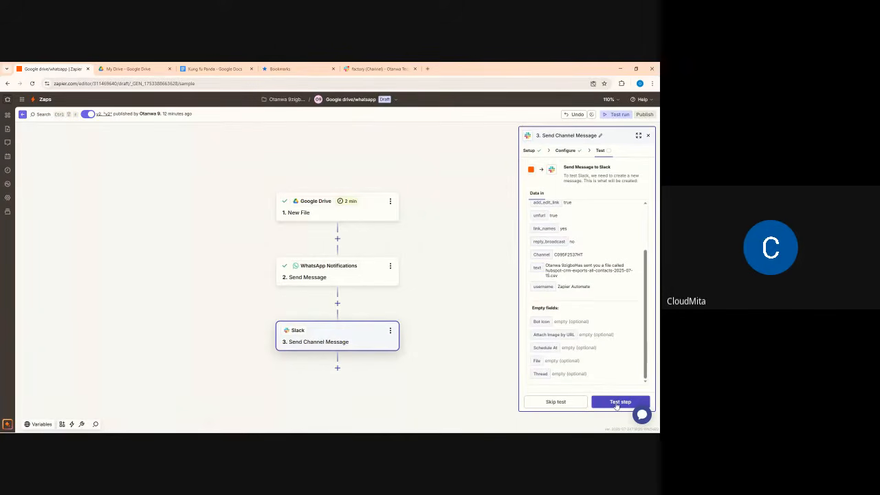
{"action": "left_click", "coordinate": [617, 402]}
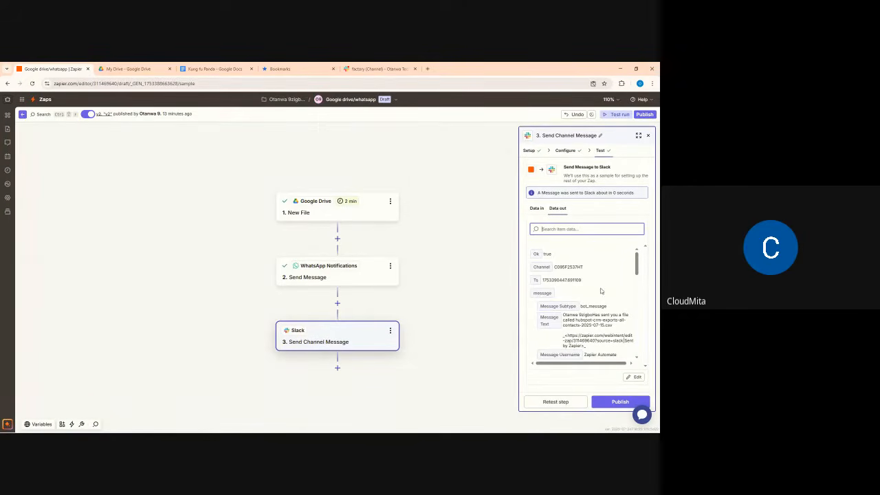
{"action": "scroll", "coordinate": [601, 291], "scroll_direction": "down", "scroll_amount": 8}
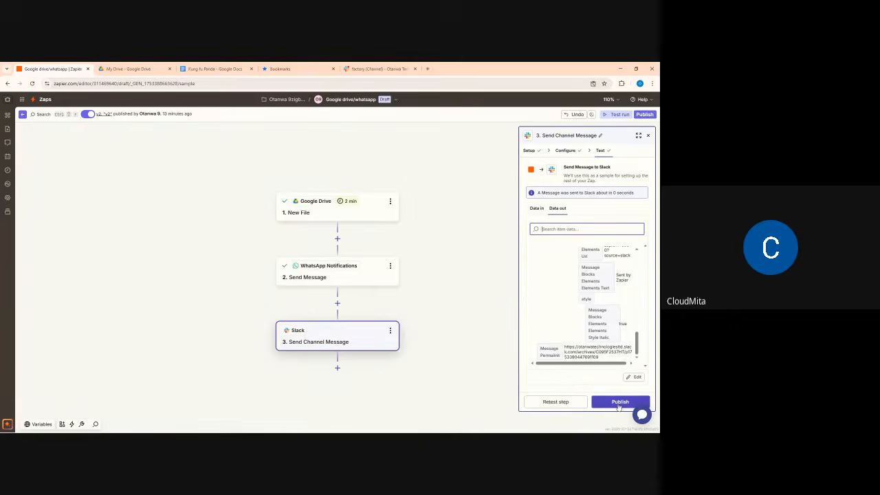
{"action": "left_click", "coordinate": [619, 402]}
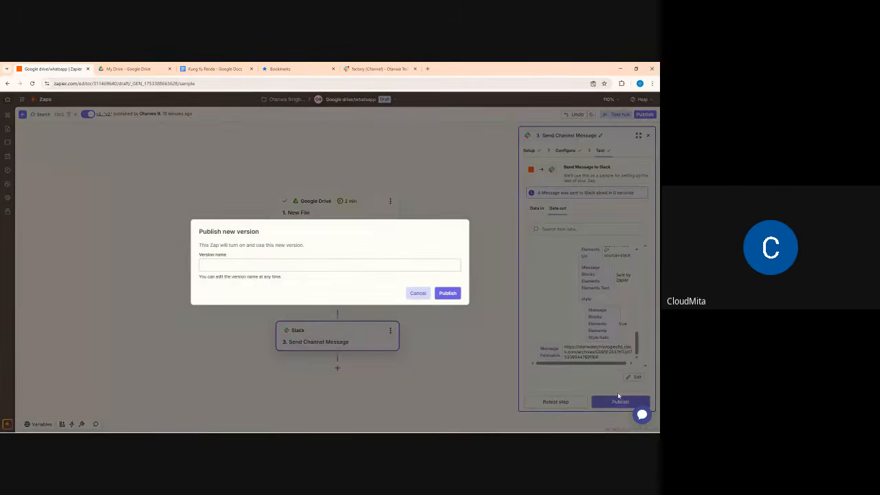
{"action": "left_click", "coordinate": [255, 266]}
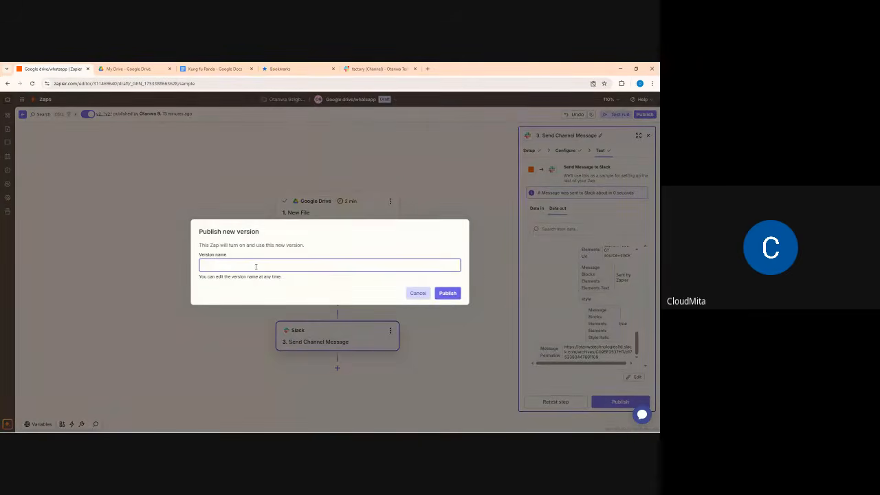
{"action": "type", "text": "slack auto"}
{"action": "left_click", "coordinate": [448, 294]}
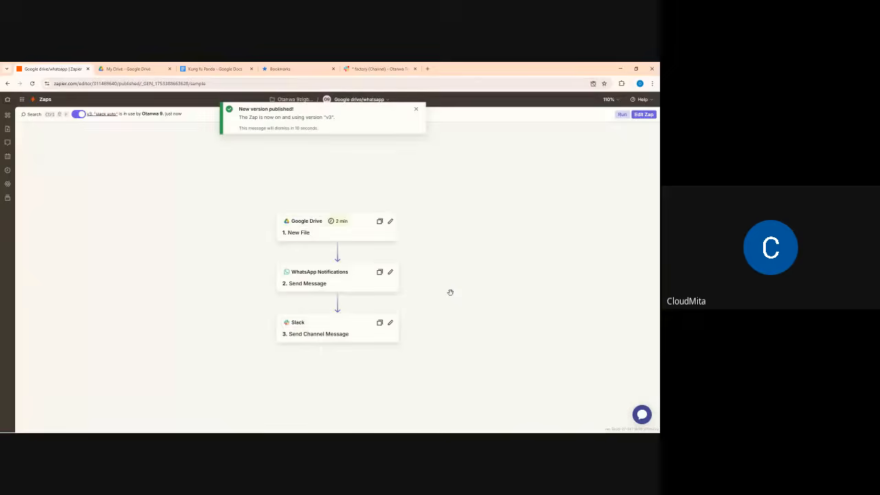
{"action": "left_click", "coordinate": [378, 68]}
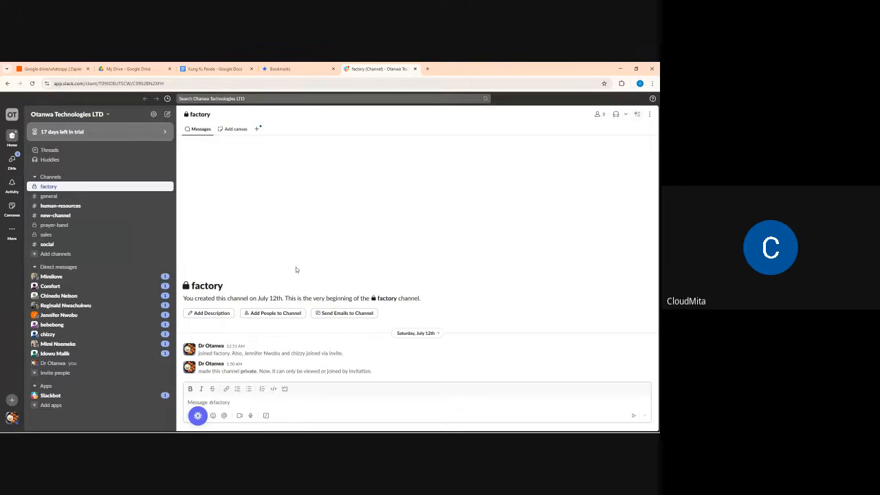
Check the Zapier Automate CSV file alert in #human-resources, then go to the Kung fu Panda doc.
{"action": "left_click", "coordinate": [66, 207]}
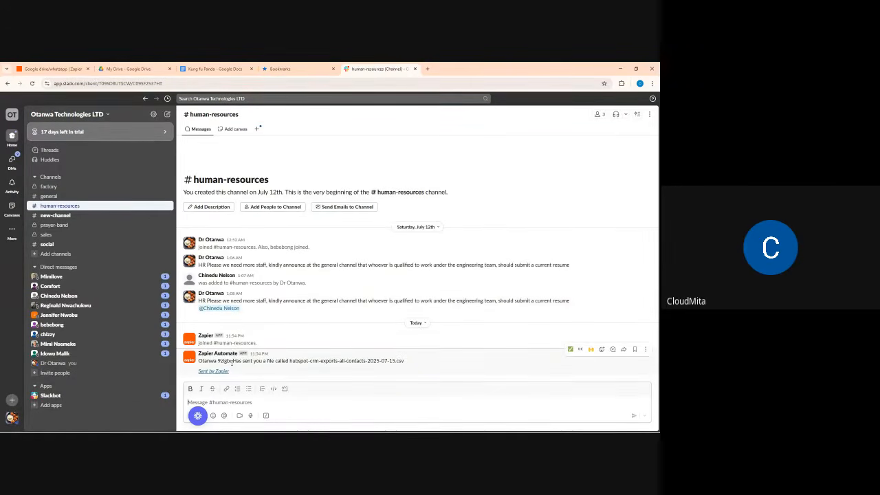
{"action": "left_click_drag", "start_coordinate": [199, 361], "coordinate": [414, 362]}
{"action": "left_click", "coordinate": [414, 361]}
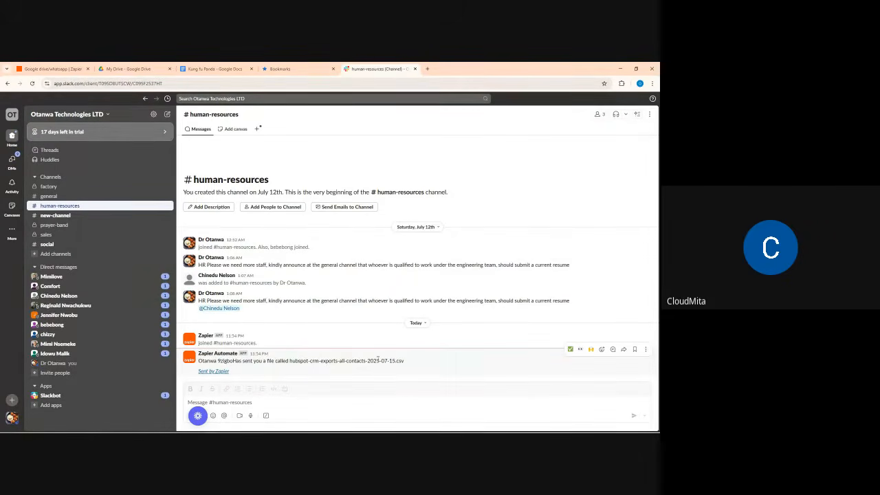
{"action": "left_click", "coordinate": [213, 67]}
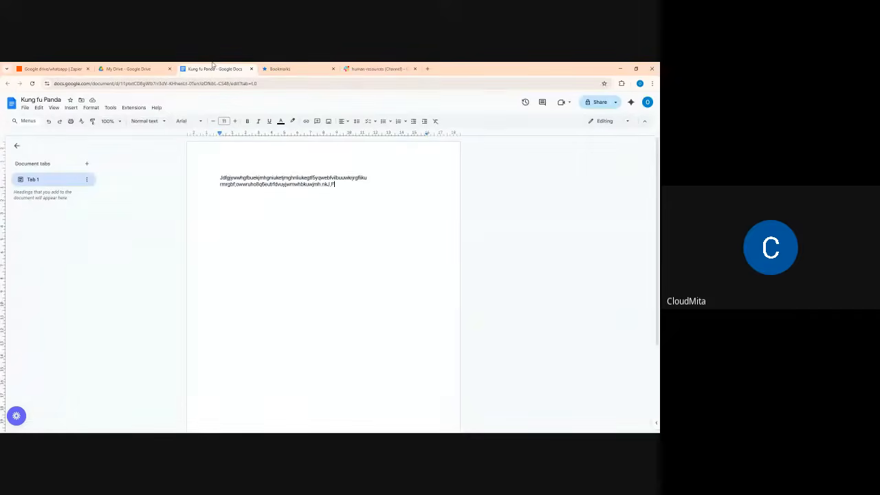
Upload amakwaal.jpg to My Drive, then return to the published Zap.
{"action": "left_click", "coordinate": [278, 69]}
{"action": "left_click", "coordinate": [205, 68]}
{"action": "left_click", "coordinate": [125, 69]}
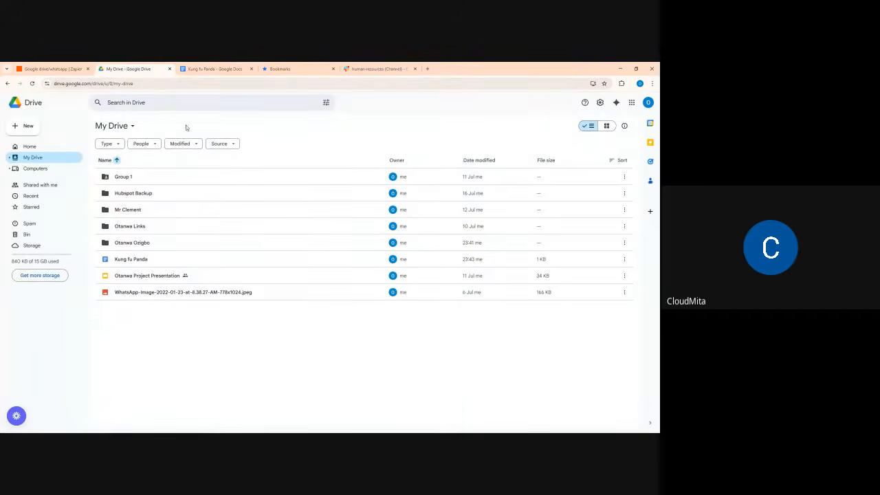
{"action": "left_click", "coordinate": [21, 129]}
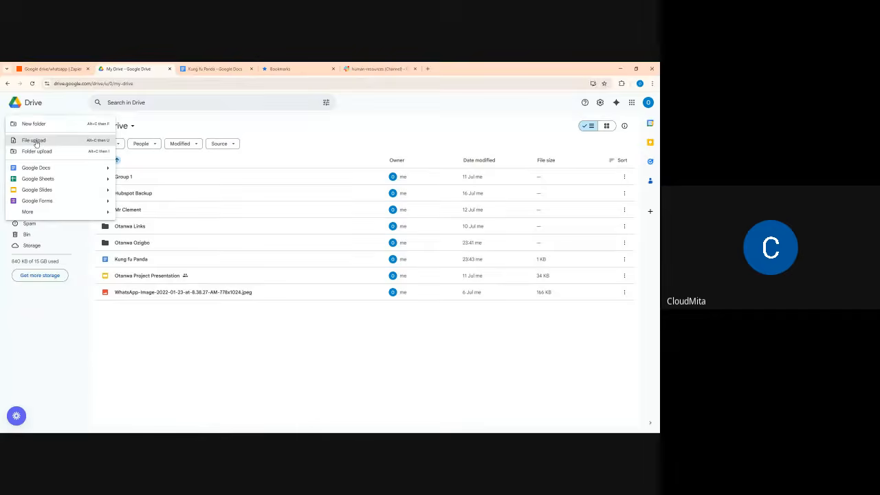
{"action": "left_click", "coordinate": [33, 140]}
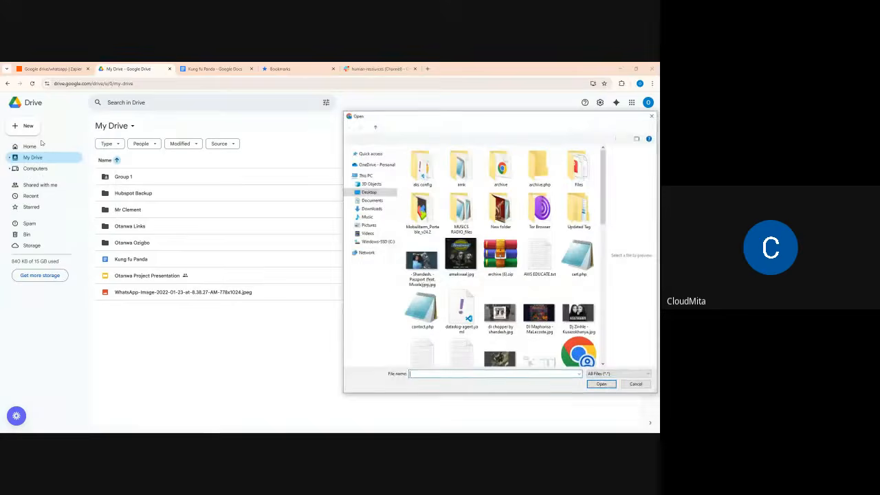
{"action": "left_click", "coordinate": [460, 268]}
{"action": "left_click", "coordinate": [601, 383]}
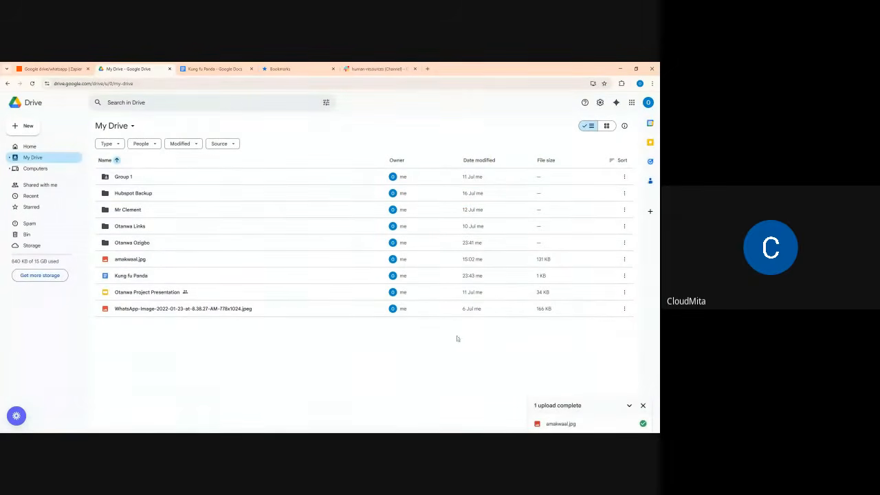
{"action": "left_click", "coordinate": [55, 69]}
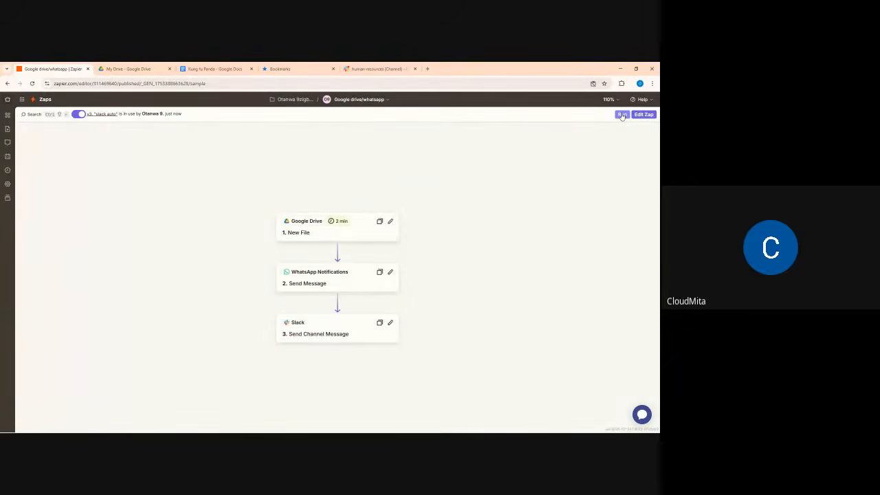
Run the published Zap manually three times; each run finds no new files.
{"action": "left_click", "coordinate": [621, 115]}
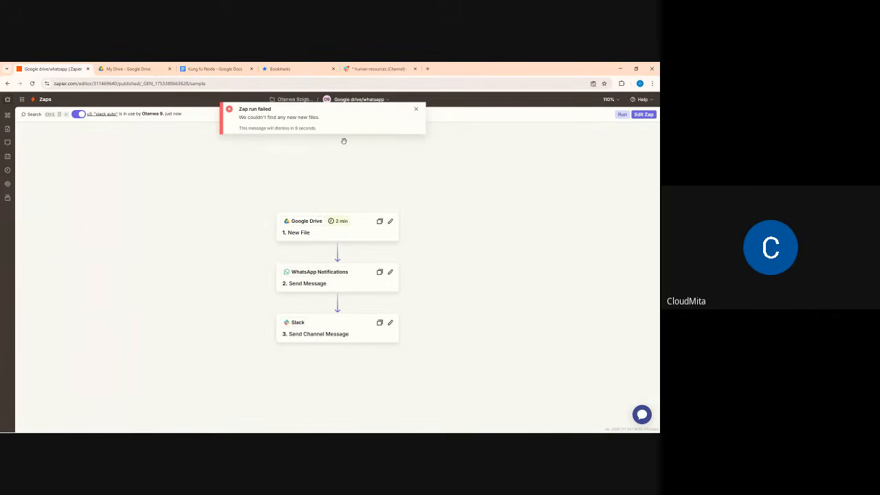
{"action": "left_click", "coordinate": [621, 114]}
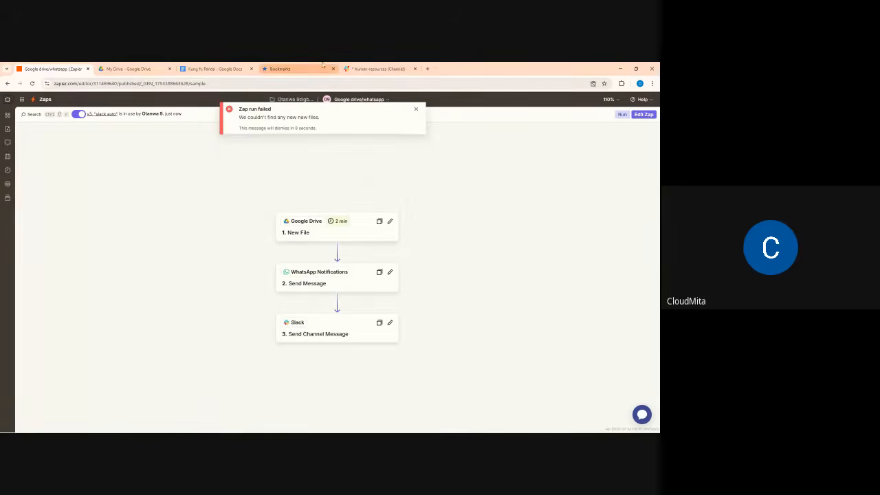
{"action": "left_click", "coordinate": [378, 68]}
{"action": "left_click", "coordinate": [142, 66]}
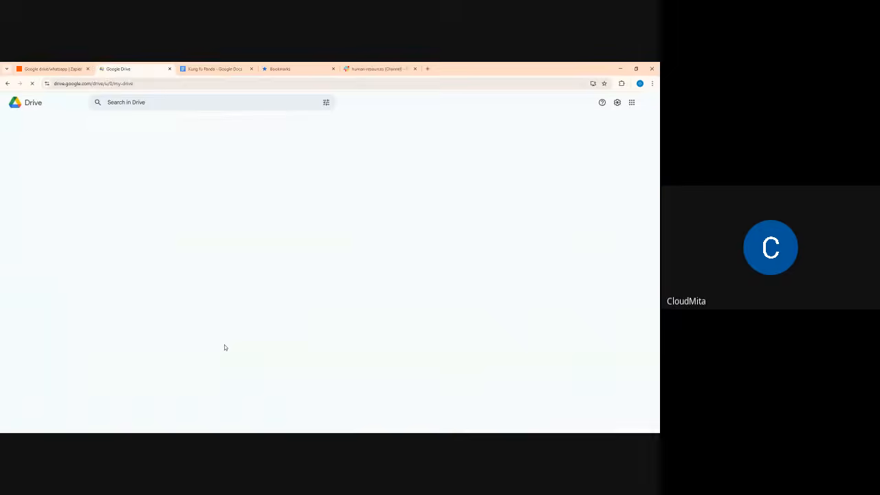
{"action": "left_click", "coordinate": [77, 66]}
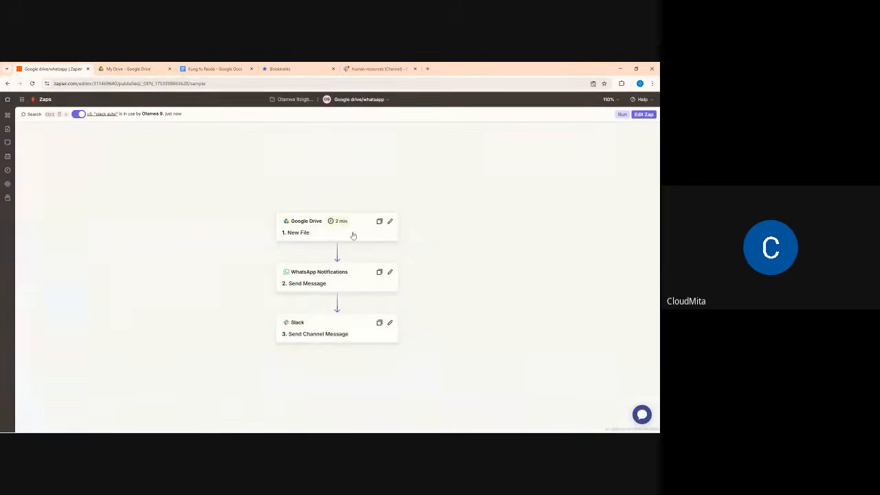
{"action": "left_click", "coordinate": [617, 115]}
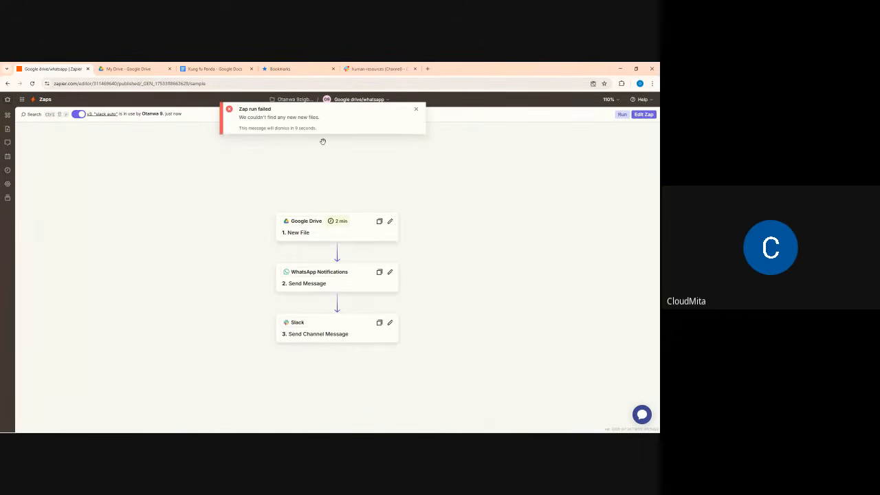
{"action": "left_click", "coordinate": [210, 68]}
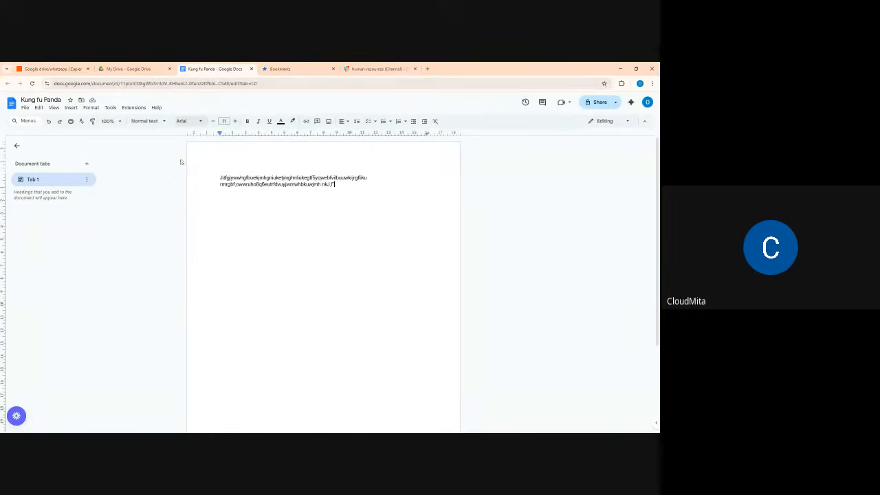
Create a new Google Docs document from My Drive.
{"action": "left_click", "coordinate": [129, 68]}
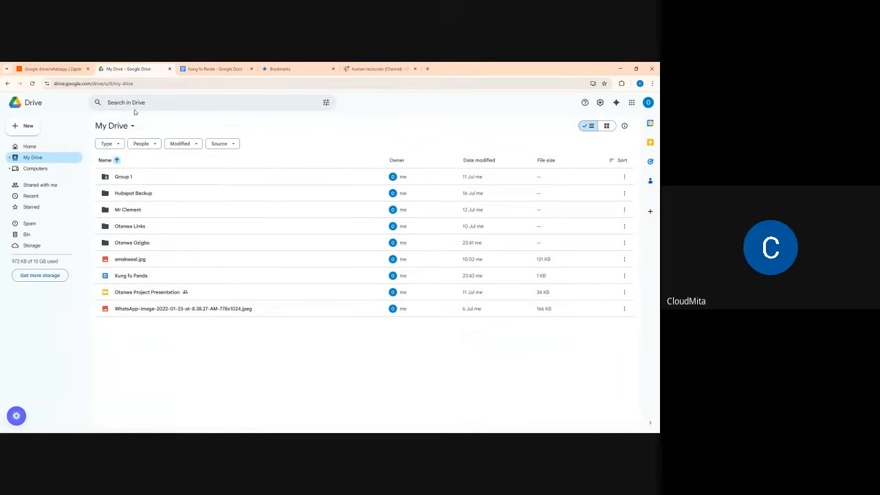
{"action": "left_click", "coordinate": [26, 125]}
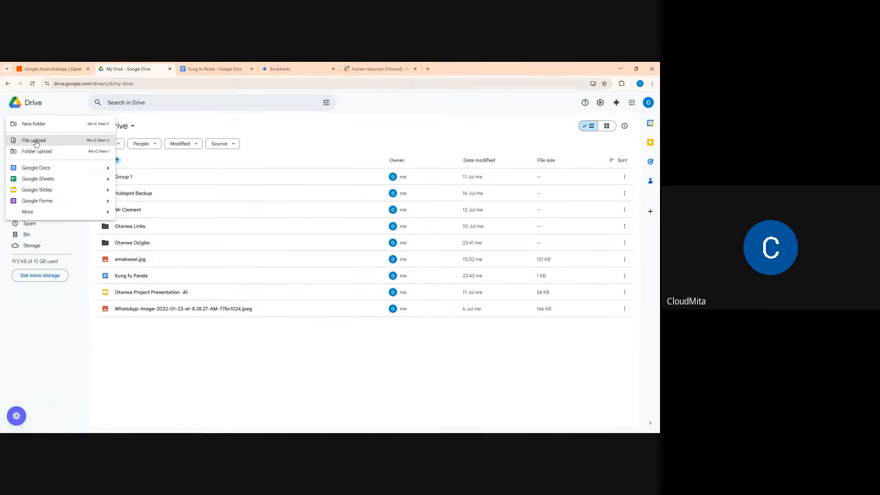
{"action": "left_click", "coordinate": [35, 167]}
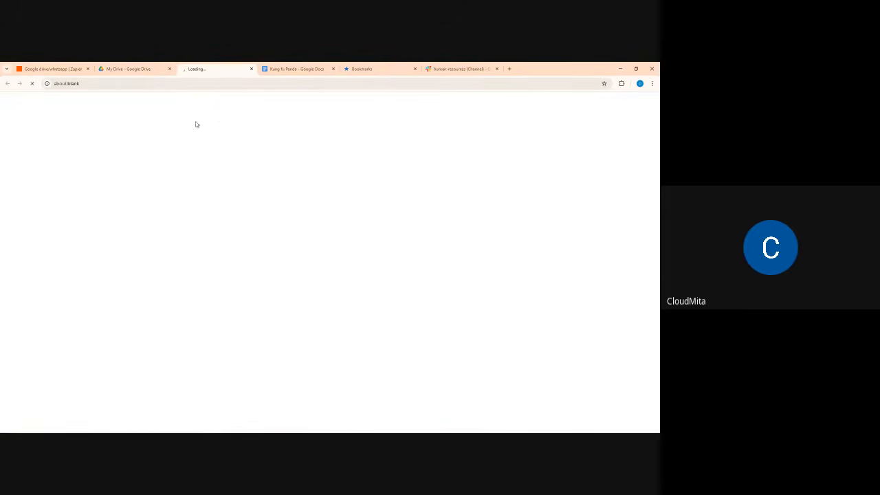
{"action": "left_click", "coordinate": [333, 68]}
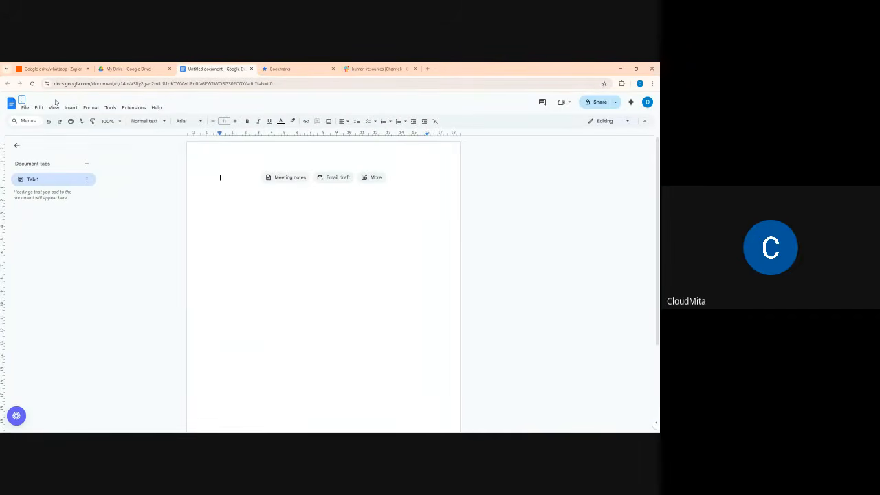
Title the document 'My Favorite fufu and sou[' and type two lines of placeholder text.
{"action": "type", "text": "My"}
{"action": "type", "text": "Favorite"}
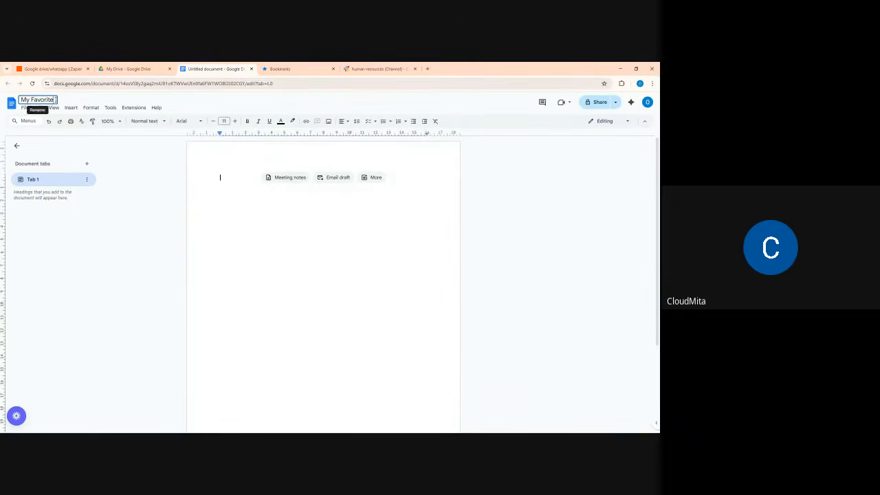
{"action": "type", "text": " Tufu and sou"}
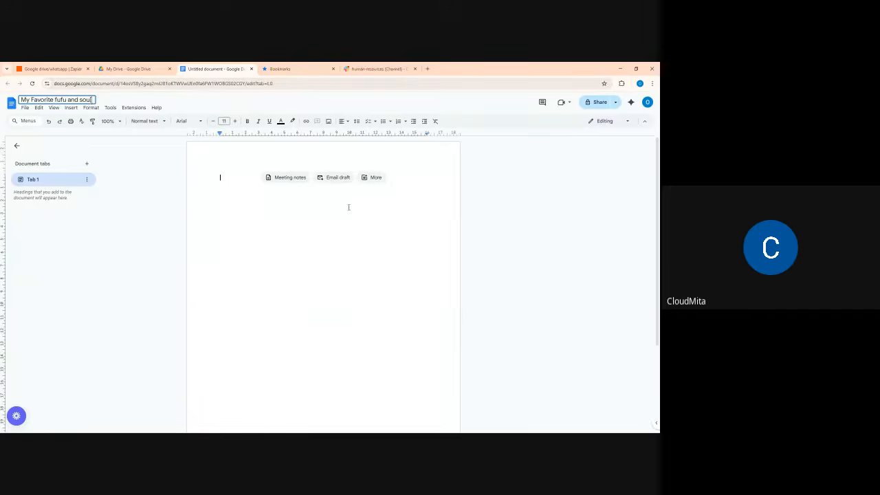
{"action": "left_click", "coordinate": [320, 203]}
{"action": "type", "text": "kjgbfjyhjhkfbnml"}
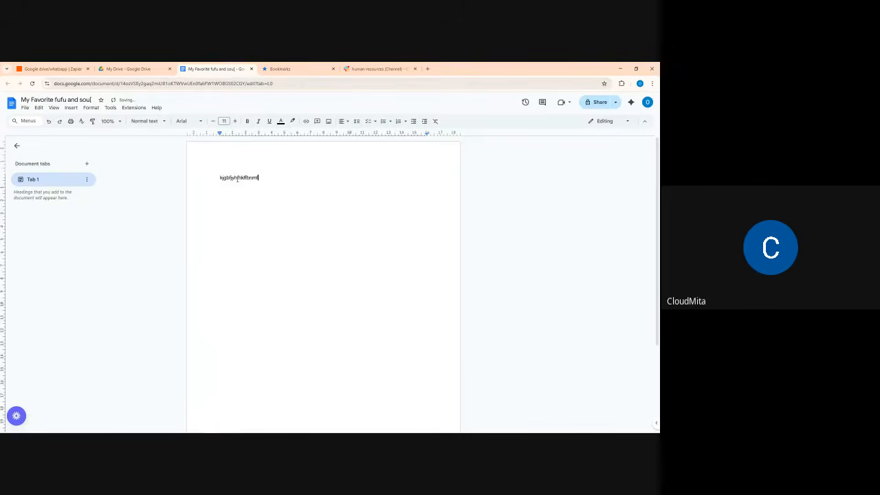
{"action": "key", "text": "Return"}
{"action": "type", "text": "Mu facowiqkehhfuwhf"}
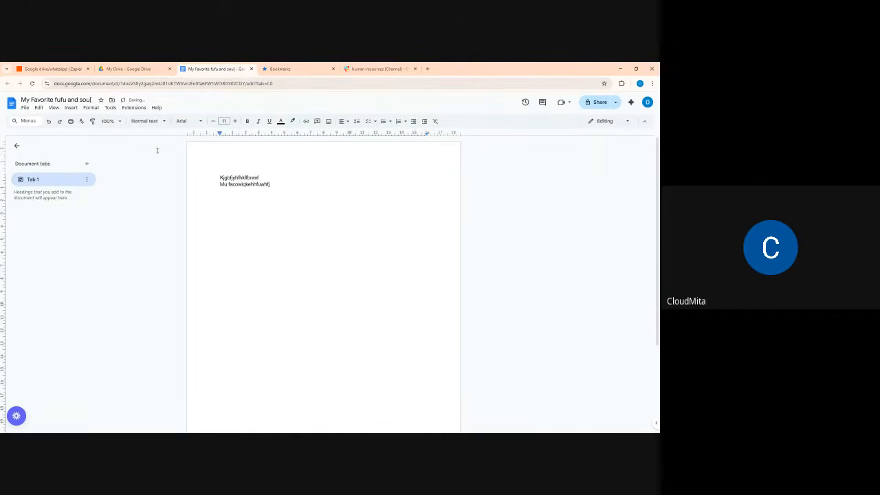
{"action": "left_click", "coordinate": [131, 65]}
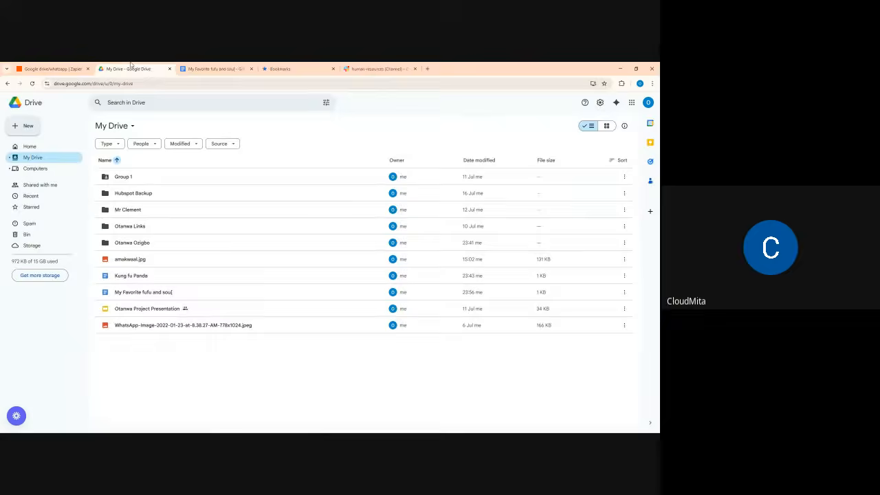
Refresh Drive, then run the Zap manually so it picks up the new files.
{"action": "key", "text": "F5"}
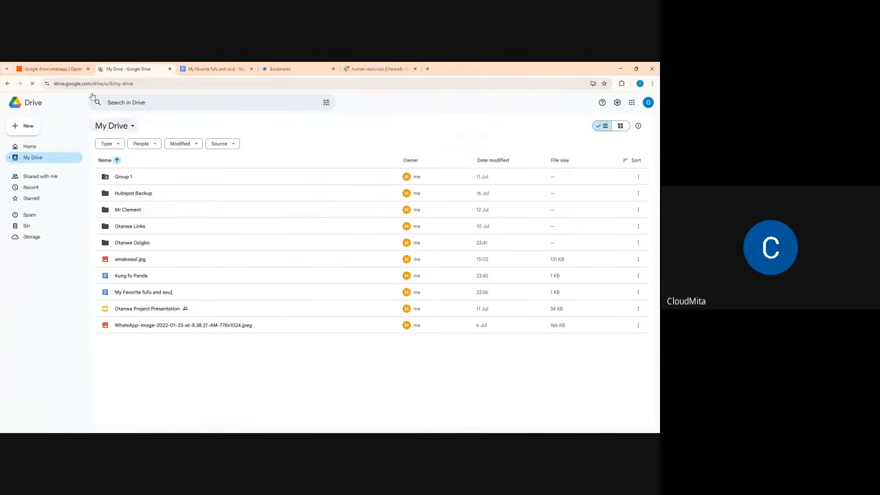
{"action": "left_click", "coordinate": [66, 65]}
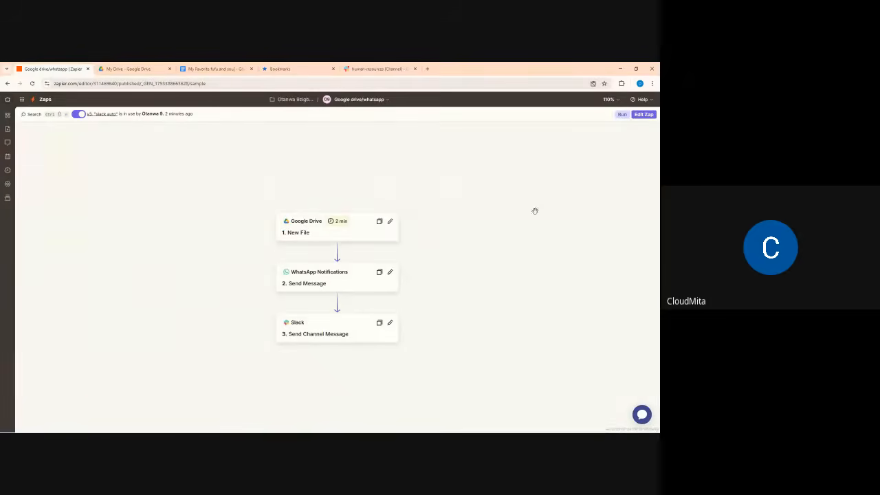
{"action": "left_click", "coordinate": [623, 117]}
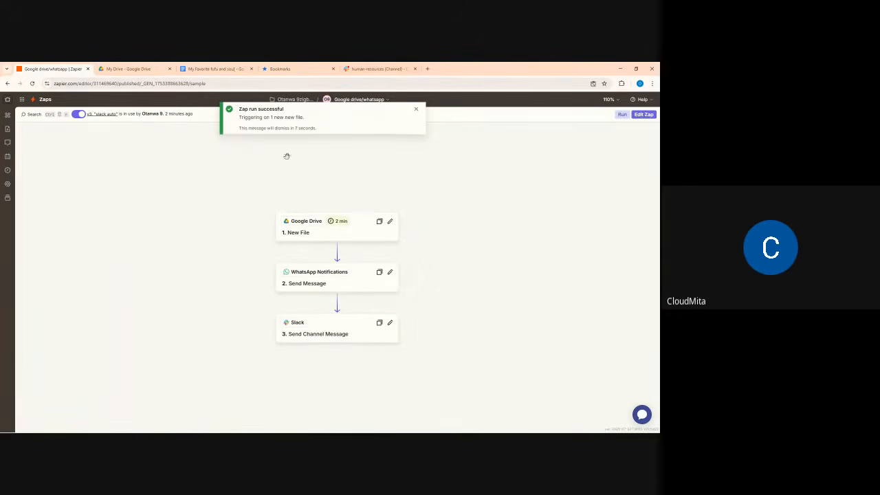
{"action": "left_click", "coordinate": [369, 69]}
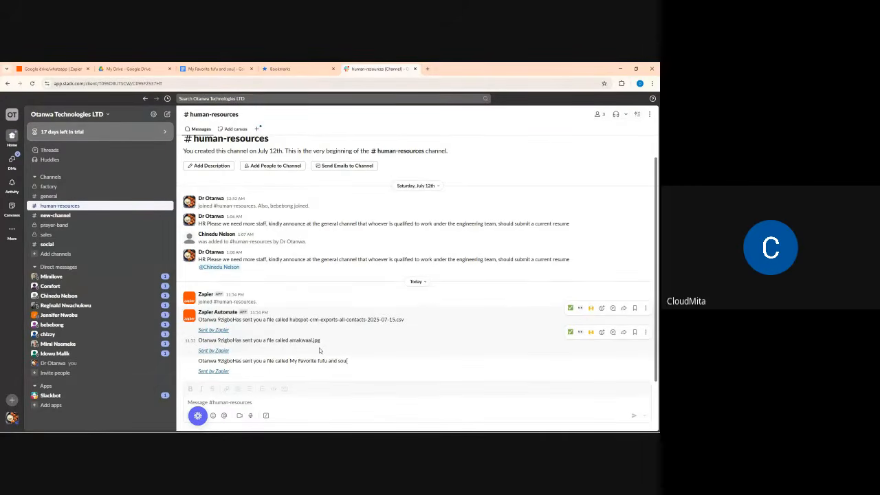
Verify the Slack alerts name amakwaal.jpg and the 'My Favorite fufu and sou[' document.
{"action": "left_click_drag", "start_coordinate": [321, 340], "coordinate": [289, 343]}
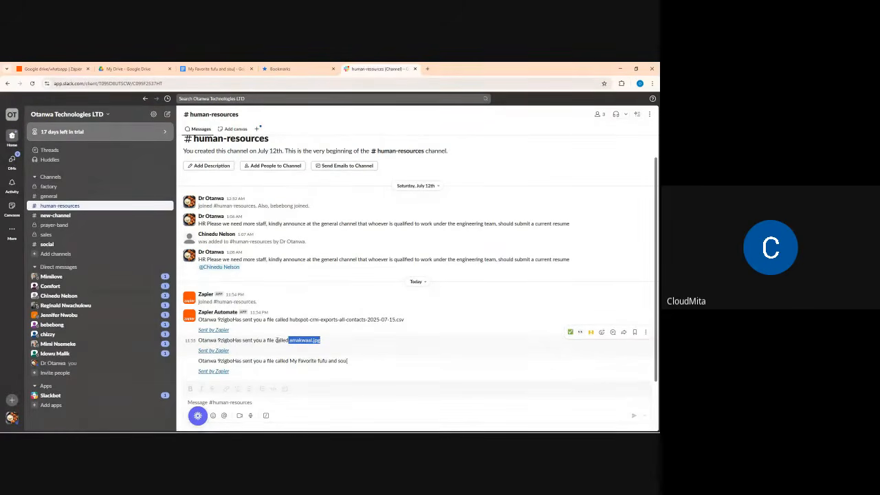
{"action": "left_click", "coordinate": [315, 340]}
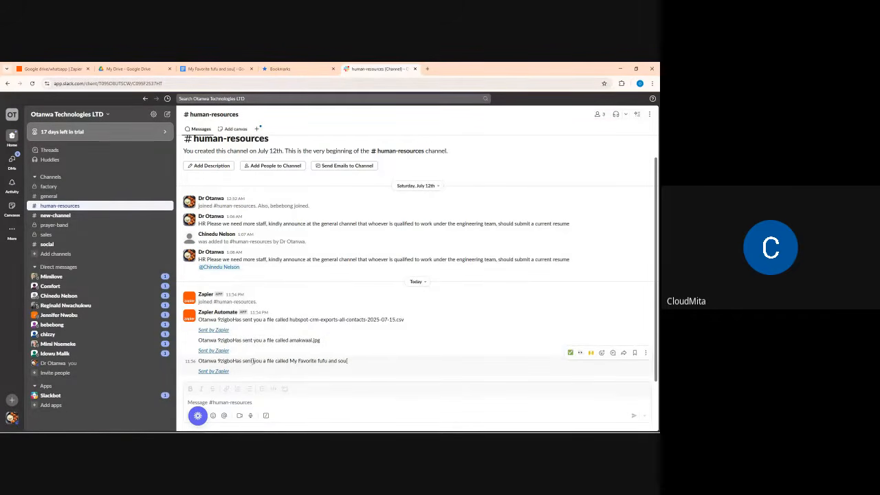
{"action": "left_click_drag", "start_coordinate": [348, 361], "coordinate": [299, 367]}
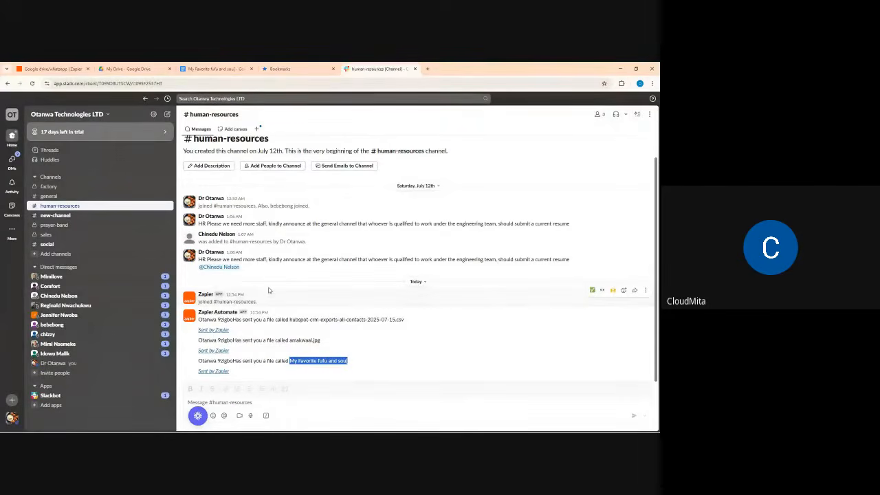
{"action": "scroll", "coordinate": [255, 245], "scroll_direction": "up", "scroll_amount": 1}
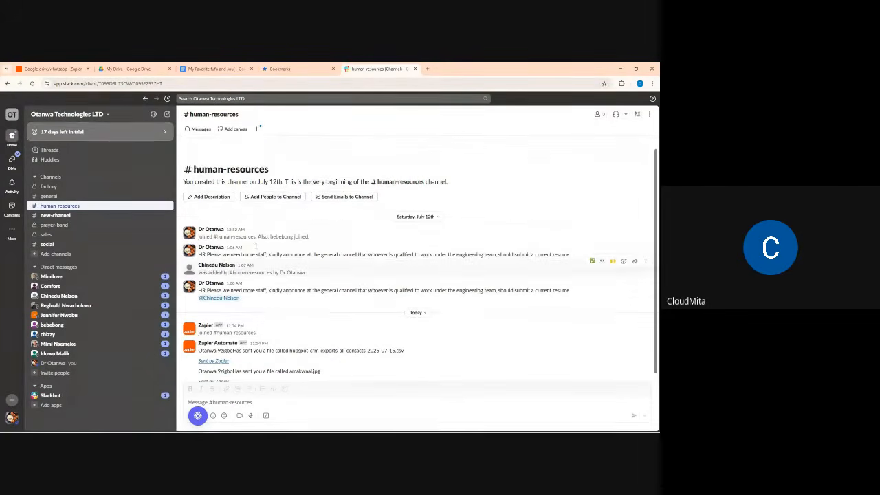
Flip between the Drive, Zapier and Slack tabs, then bring up the Google Meet window.
{"action": "left_click", "coordinate": [162, 68]}
{"action": "left_click", "coordinate": [55, 69]}
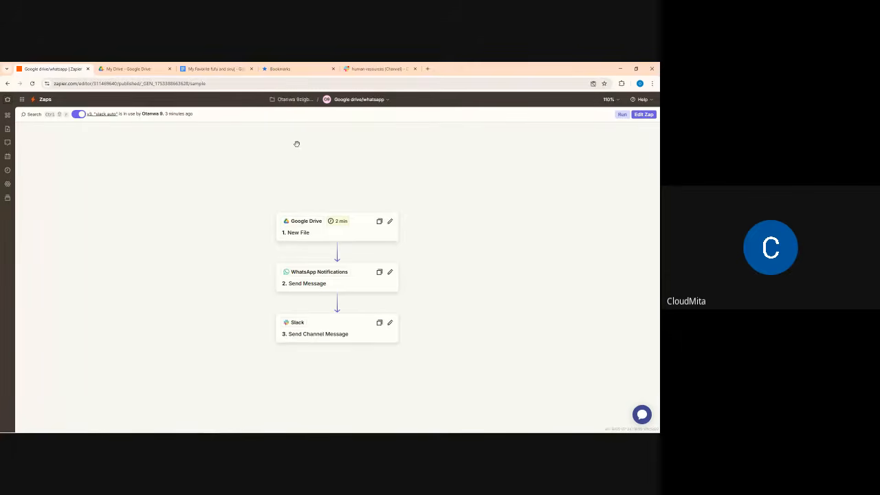
{"action": "left_click", "coordinate": [350, 67]}
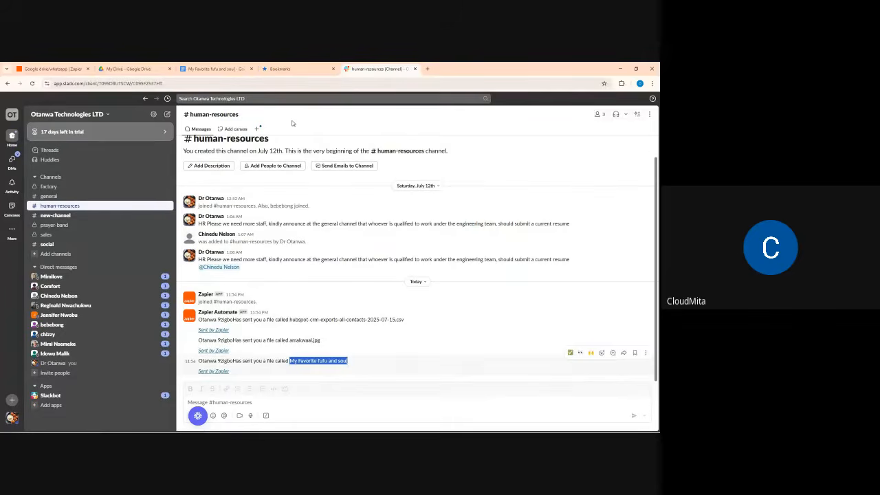
{"action": "left_click", "coordinate": [81, 68]}
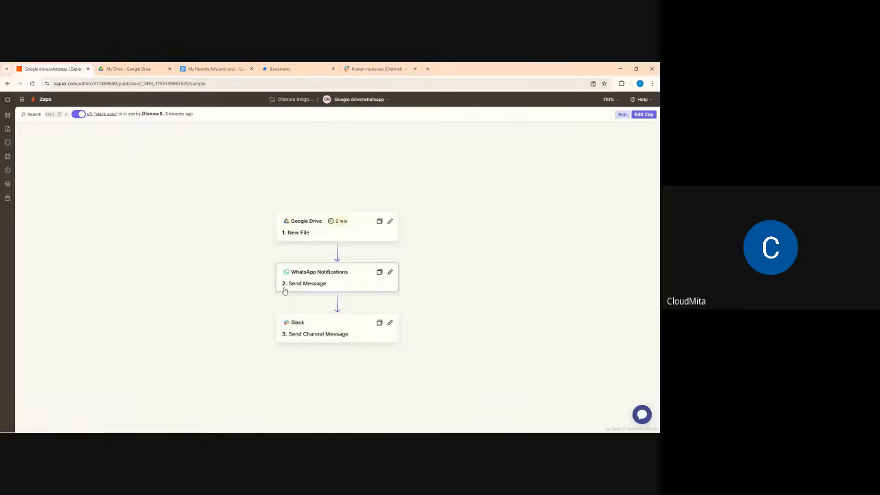
{"action": "mouse_move", "coordinate": [249, 430]}
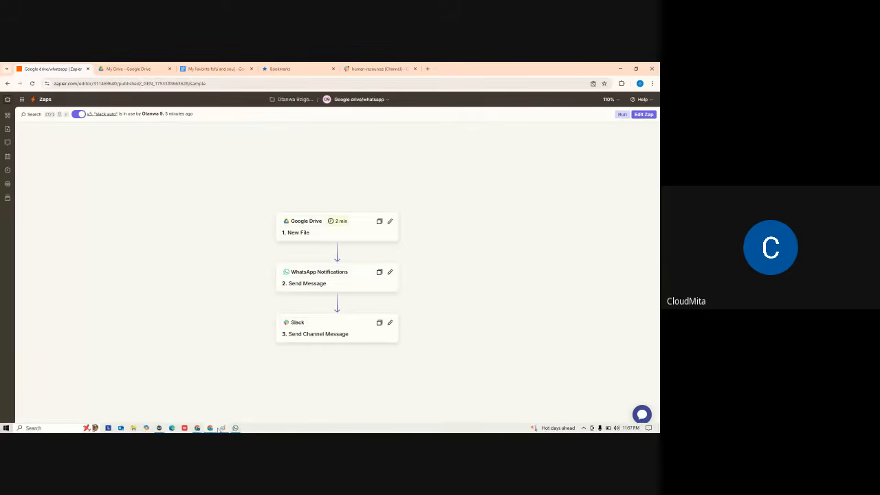
{"action": "left_click", "coordinate": [209, 428]}
Bring the browser window with the three-step Zapier Zap editor back to the front.
{"action": "mouse_move", "coordinate": [199, 428]}
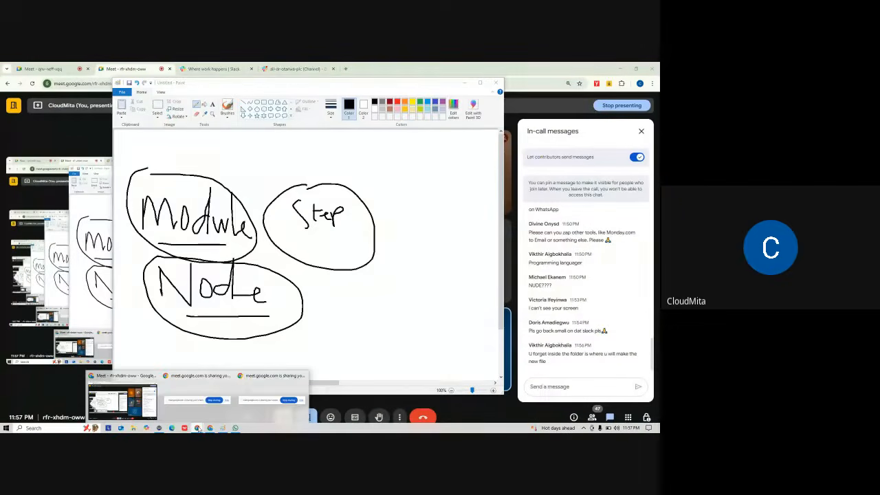
{"action": "left_click", "coordinate": [138, 399]}
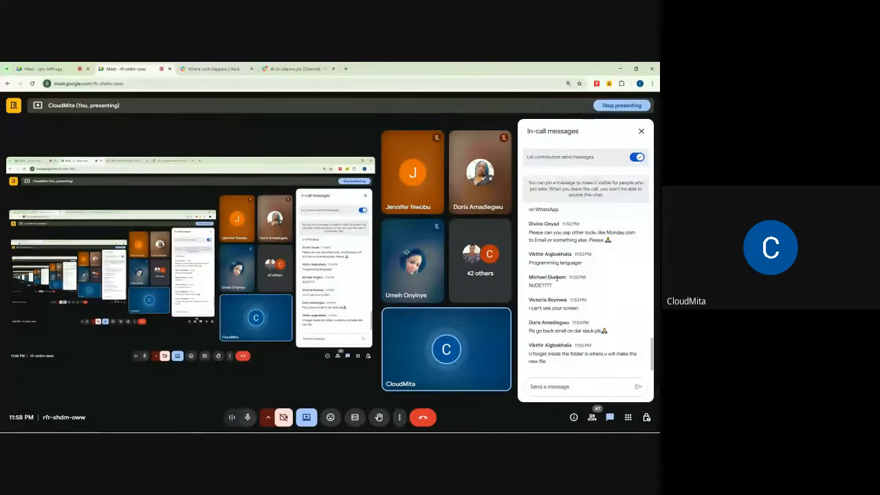
{"action": "left_click", "coordinate": [214, 68]}
{"action": "mouse_move", "coordinate": [203, 428]}
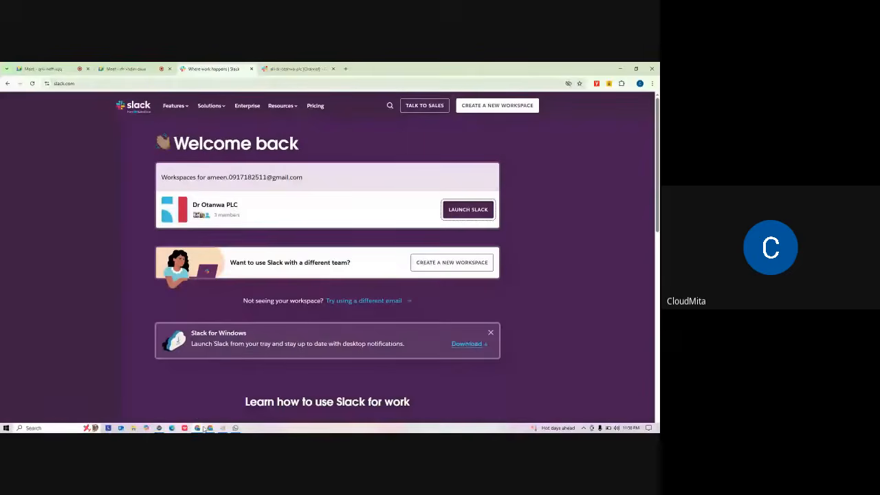
{"action": "left_click", "coordinate": [275, 395]}
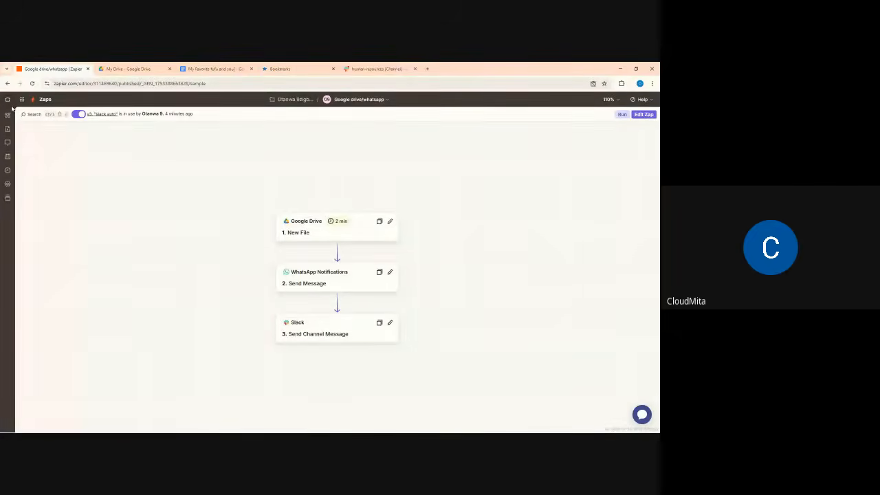
From the Zaps list, dismiss the Facebook ads popup and create a new blank Zap.
{"action": "left_click", "coordinate": [41, 102]}
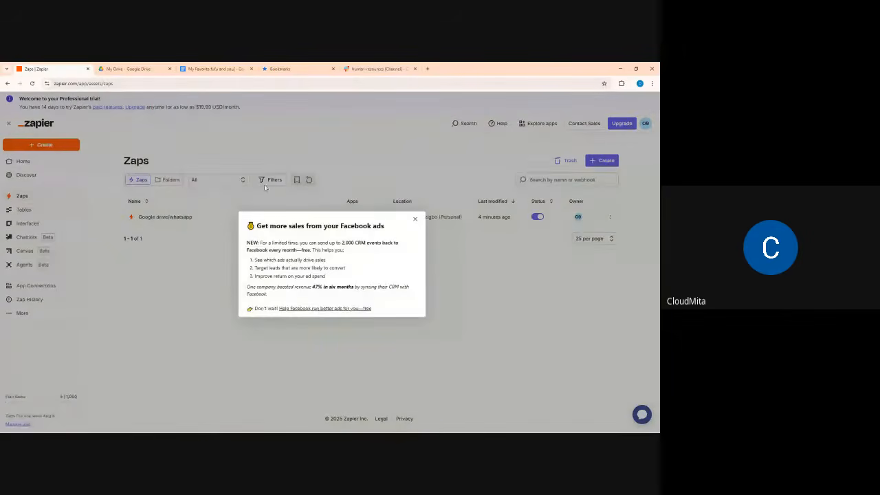
{"action": "left_click", "coordinate": [414, 220]}
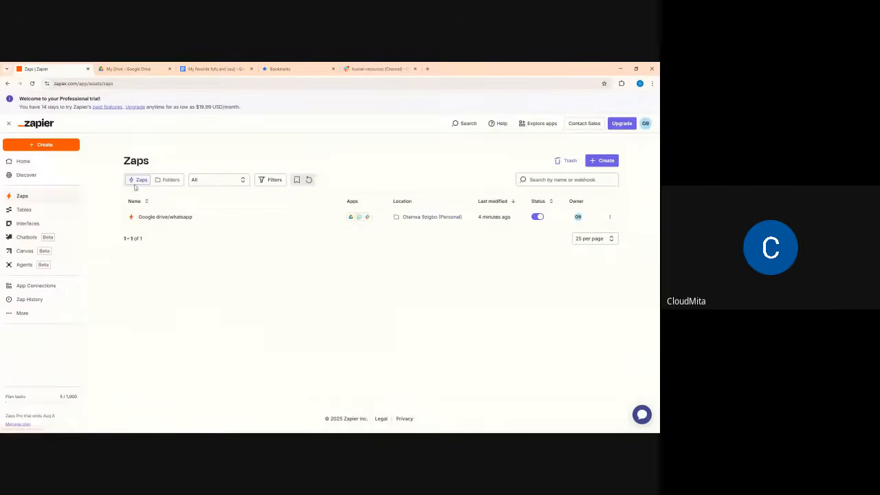
{"action": "left_click", "coordinate": [50, 147]}
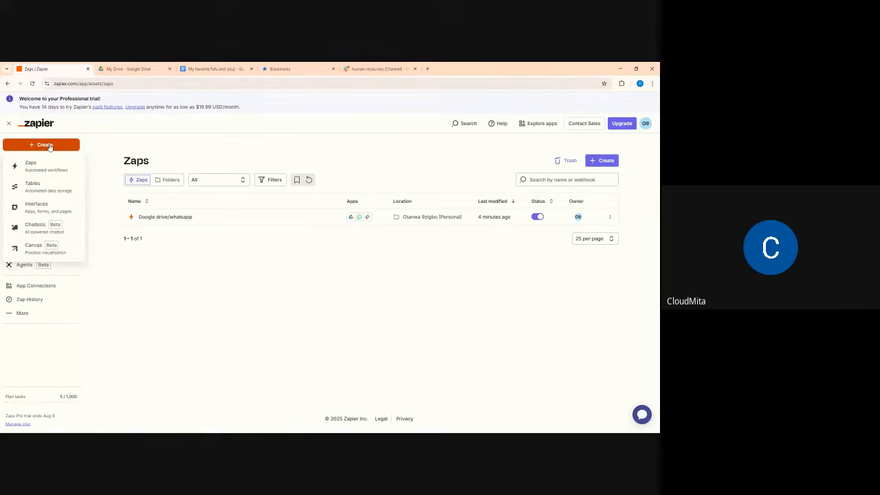
{"action": "left_click", "coordinate": [36, 168]}
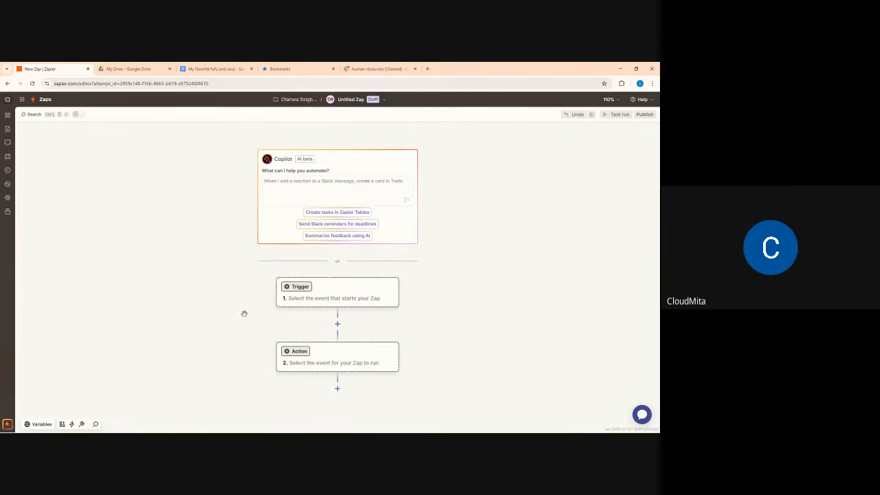
Set Google Drive as the trigger app and browse its trigger events, such as New File in Folder.
{"action": "left_click", "coordinate": [303, 287]}
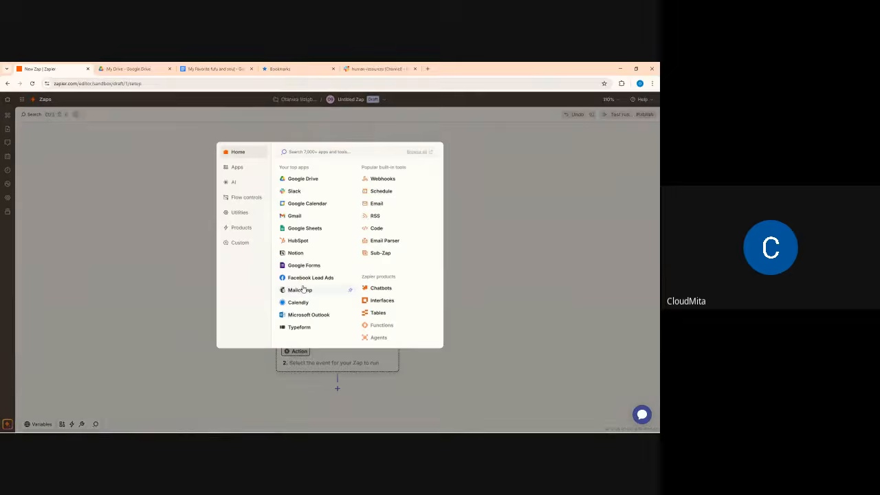
{"action": "left_click", "coordinate": [299, 180]}
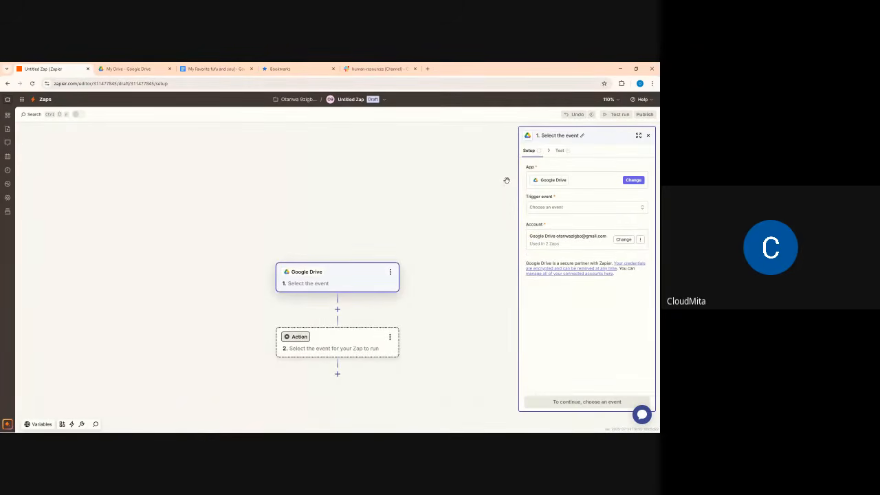
{"action": "left_click", "coordinate": [544, 208]}
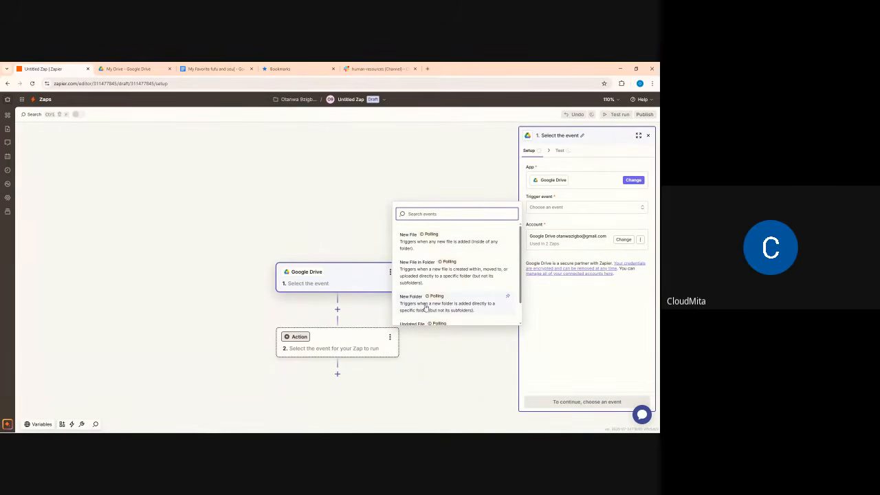
{"action": "scroll", "coordinate": [425, 307], "scroll_direction": "down", "scroll_amount": 1}
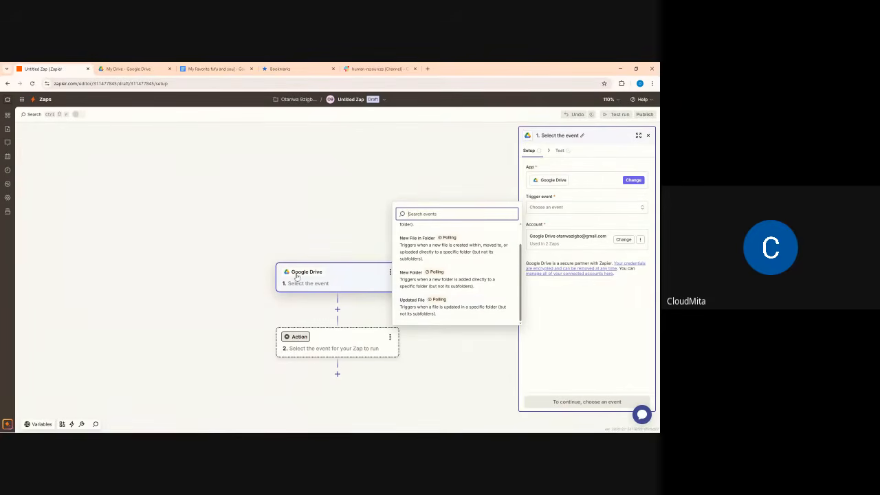
{"action": "mouse_move", "coordinate": [227, 428]}
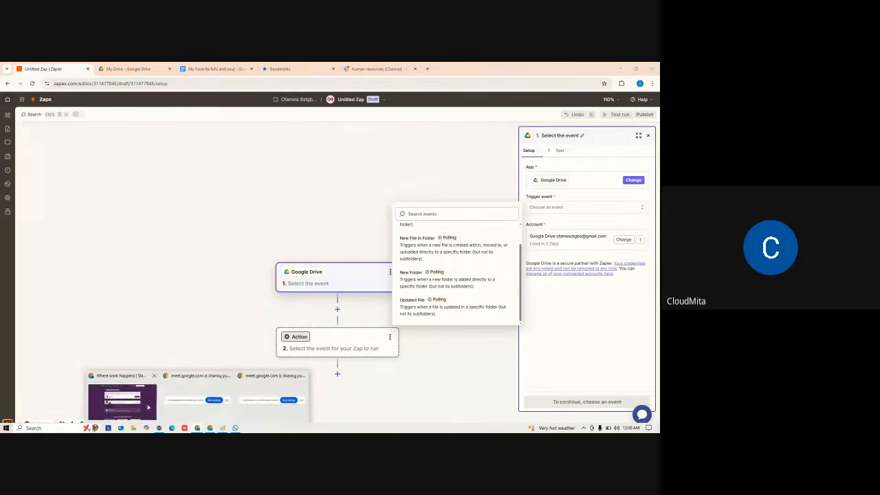
Switch between the two Meet calls and read the in-call chat where attendees request the group link.
{"action": "left_click", "coordinate": [120, 393]}
{"action": "left_click", "coordinate": [124, 69]}
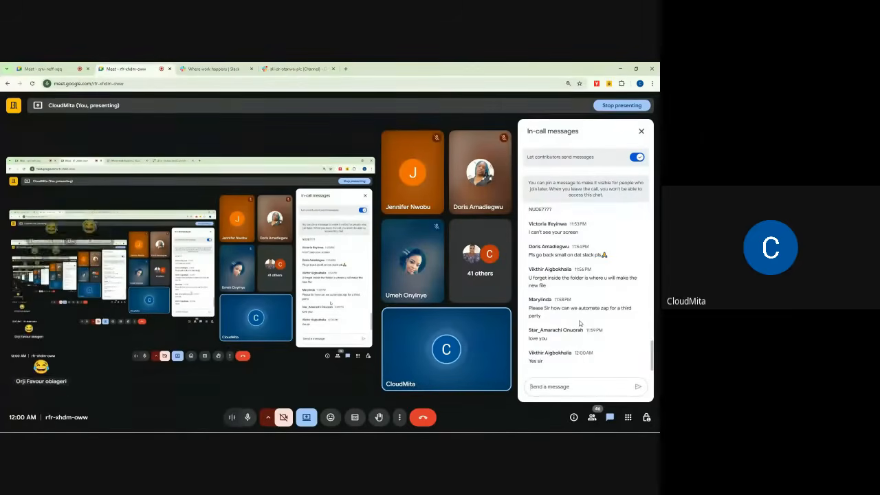
{"action": "left_click", "coordinate": [43, 69]}
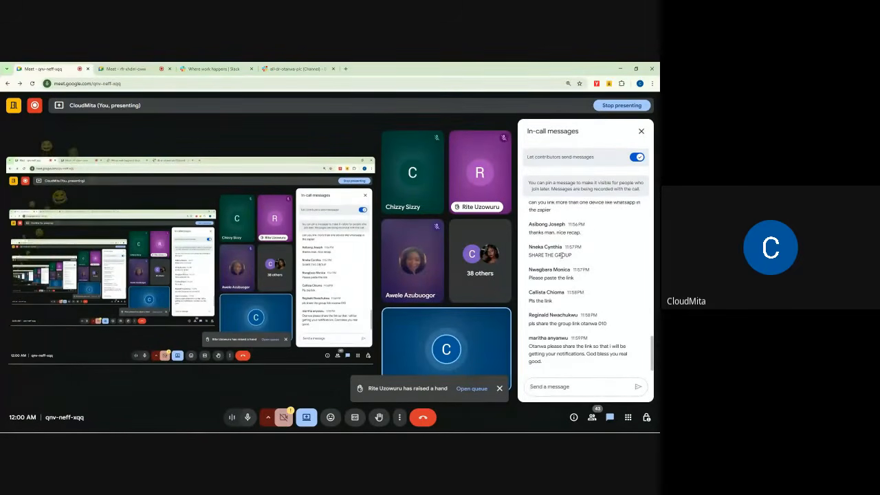
{"action": "scroll", "coordinate": [558, 307], "scroll_direction": "up", "scroll_amount": 3}
{"action": "scroll", "coordinate": [562, 314], "scroll_direction": "down", "scroll_amount": 2}
{"action": "scroll", "coordinate": [562, 314], "scroll_direction": "down", "scroll_amount": 1}
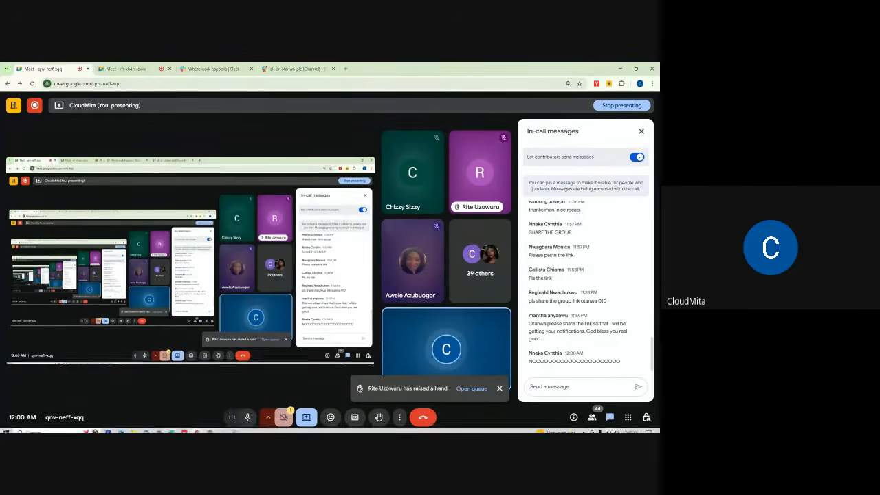
Open the Otanwa 010 class group conversation from the WhatsApp chat list.
{"action": "left_click", "coordinate": [235, 427]}
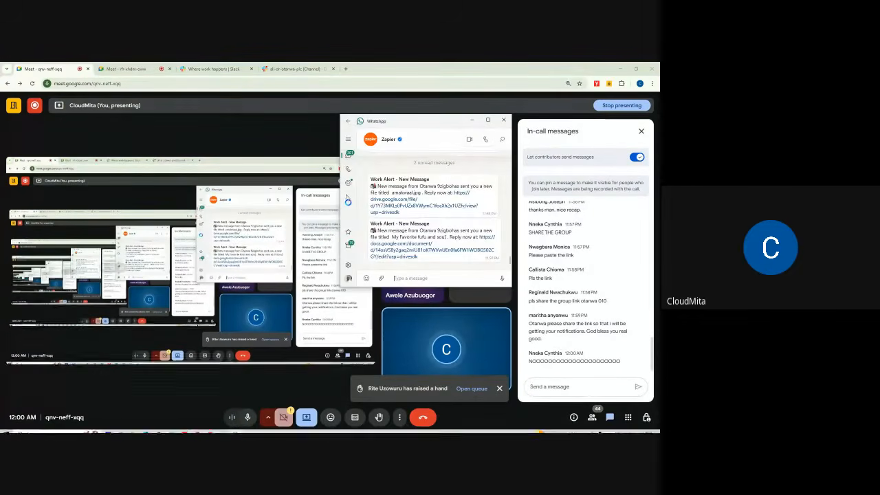
{"action": "left_click", "coordinate": [347, 154]}
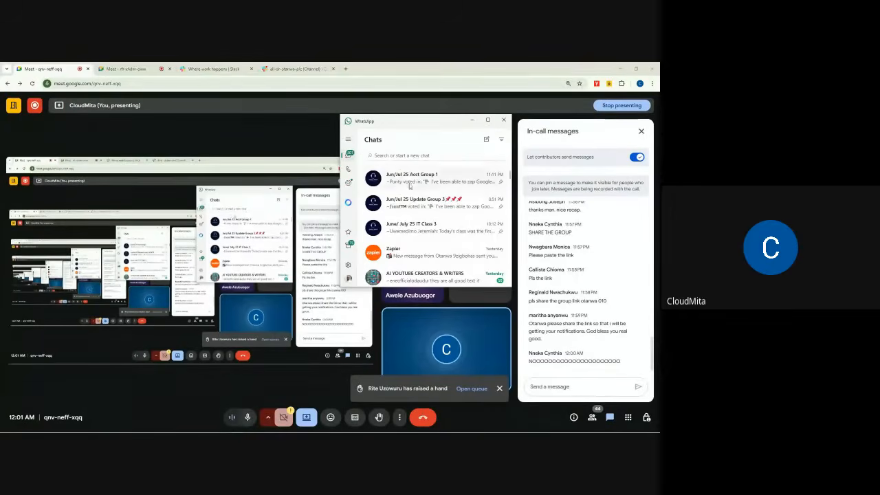
{"action": "scroll", "coordinate": [409, 195], "scroll_direction": "down", "scroll_amount": 3}
{"action": "scroll", "coordinate": [410, 196], "scroll_direction": "down", "scroll_amount": 8}
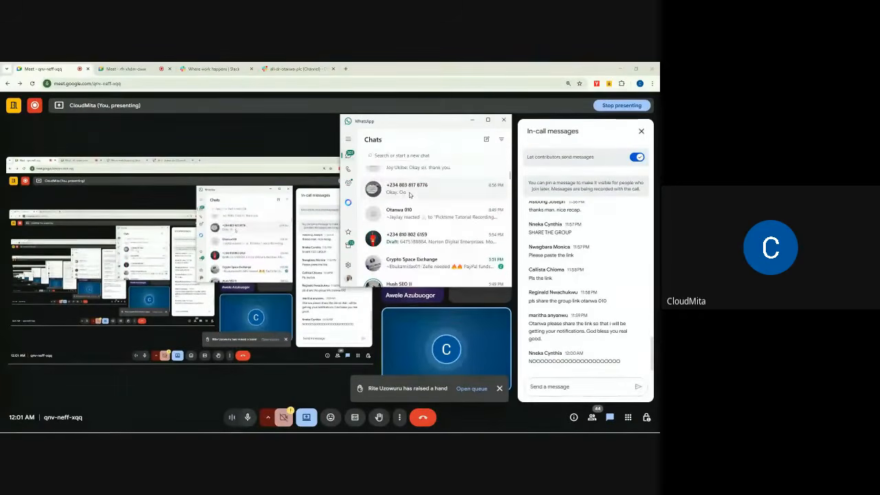
{"action": "left_click", "coordinate": [409, 212]}
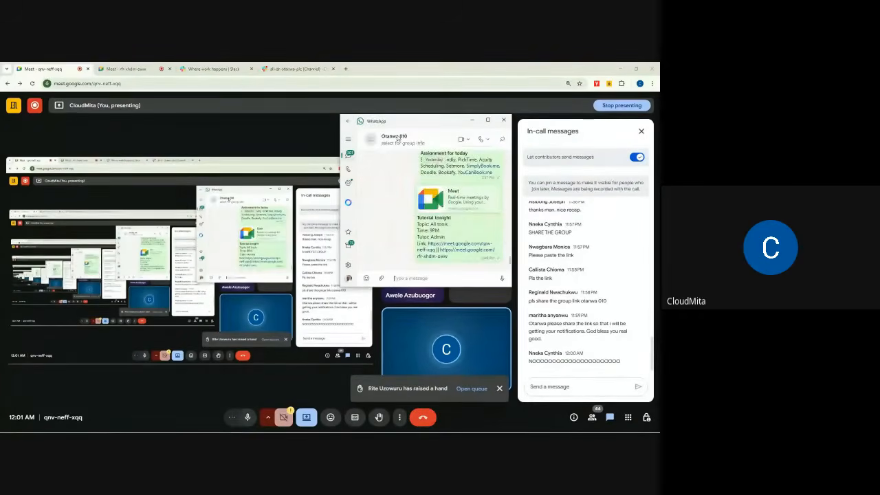
Bring up the group's invite link from group info > Members, then return to the Meet chat box.
{"action": "left_click", "coordinate": [396, 138]}
{"action": "left_click", "coordinate": [367, 189]}
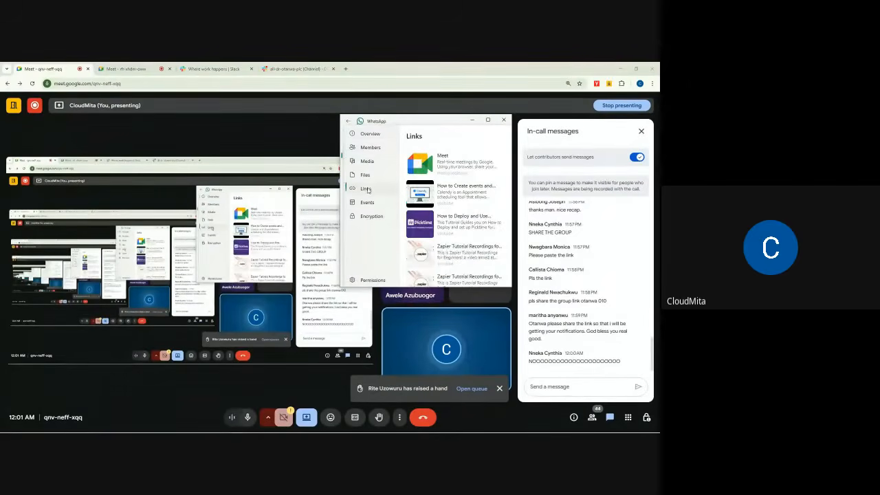
{"action": "left_click", "coordinate": [370, 149]}
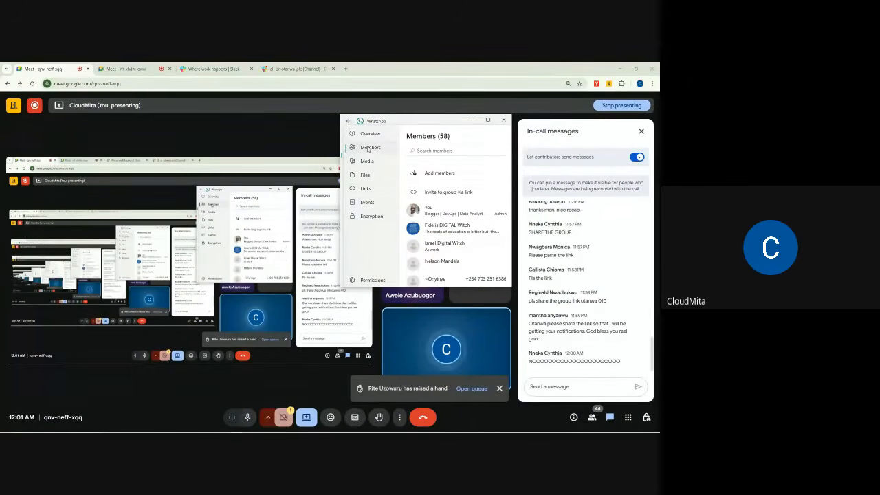
{"action": "left_click", "coordinate": [440, 193]}
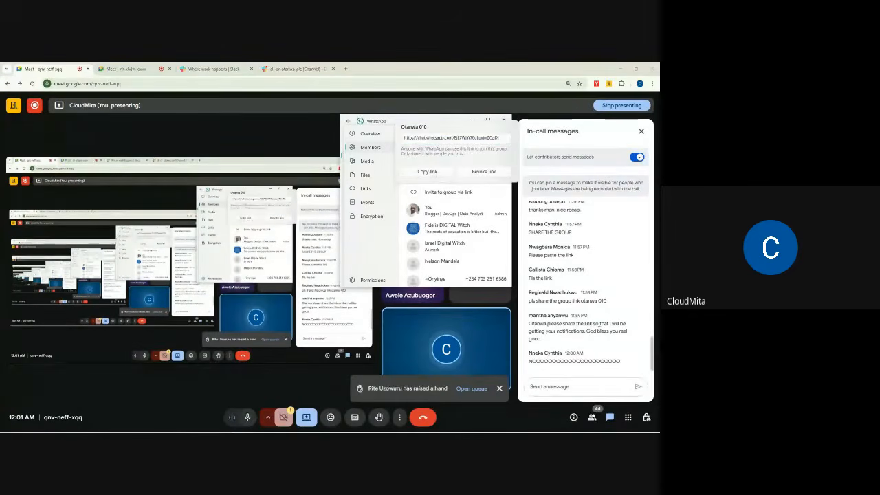
{"action": "left_click", "coordinate": [554, 386]}
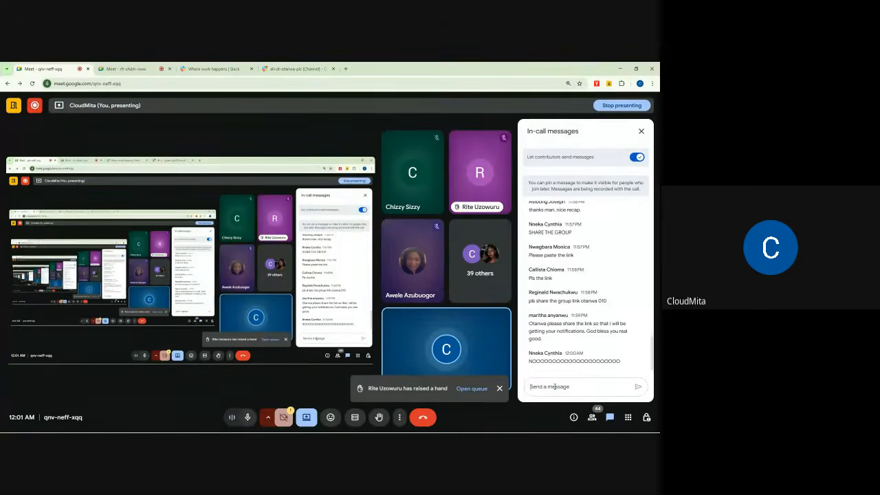
Paste and send the WhatsApp group invite link in the Meet chat, then move to the other meeting.
{"action": "key", "text": "Return"}
{"action": "key", "text": "ctrl+Tab"}
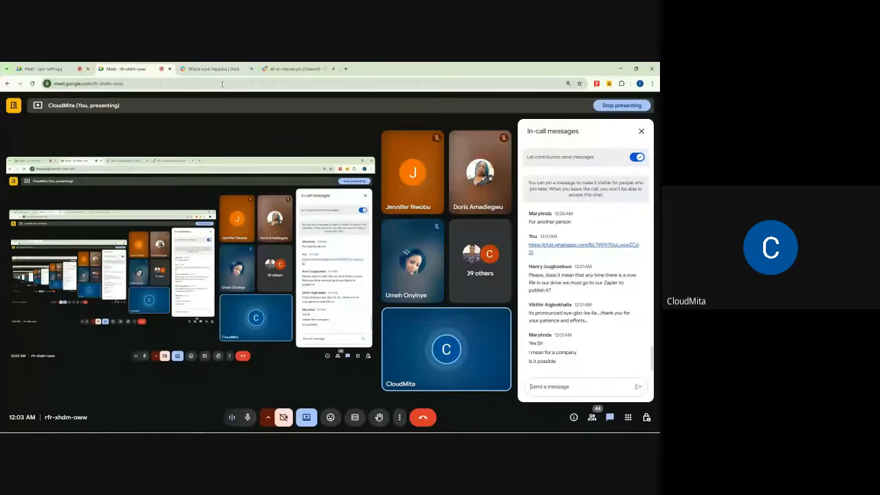
Switch to the other Meet call and scroll through attendees' chat replies.
{"action": "left_click", "coordinate": [59, 67]}
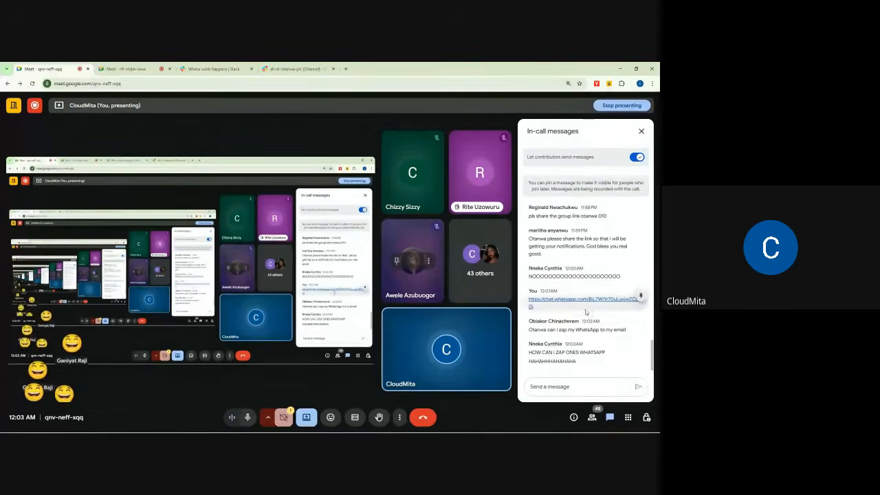
{"action": "scroll", "coordinate": [583, 336], "scroll_direction": "up", "scroll_amount": 1}
{"action": "scroll", "coordinate": [582, 337], "scroll_direction": "up", "scroll_amount": 3}
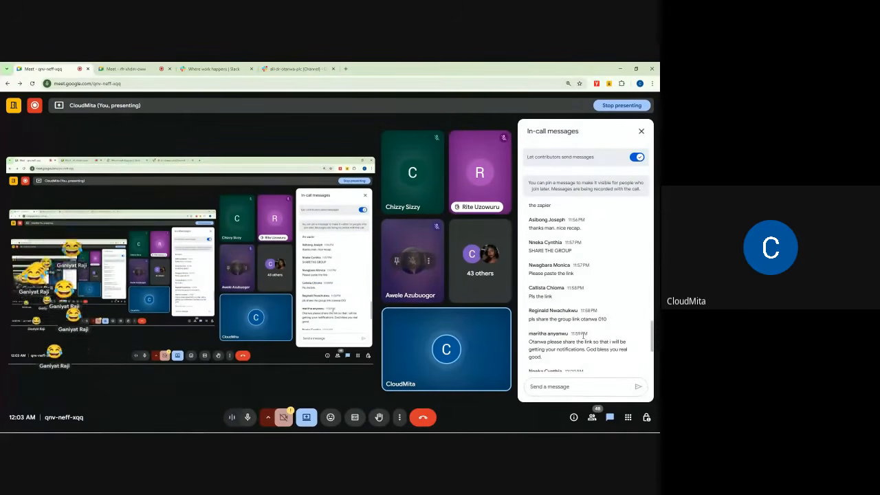
{"action": "scroll", "coordinate": [604, 360], "scroll_direction": "down", "scroll_amount": 3}
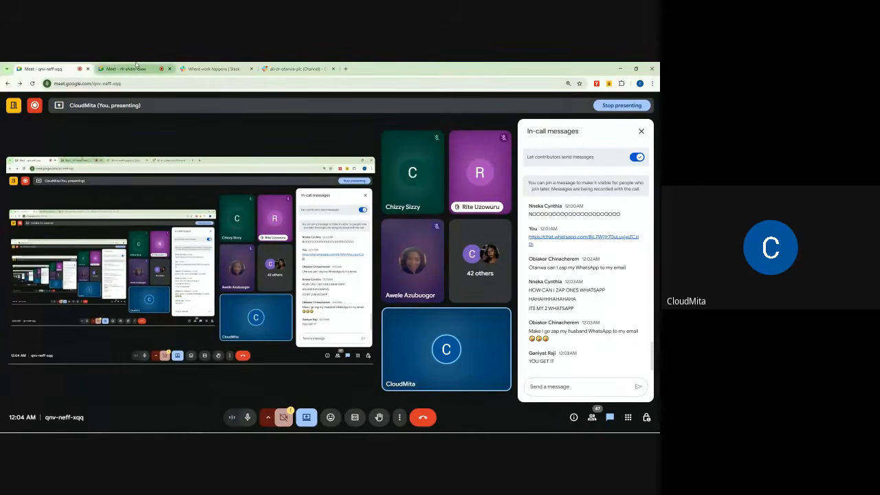
Read replies in the first call's chat, then return to the qnv-neff-xqq call's newest messages.
{"action": "mouse_move", "coordinate": [136, 65]}
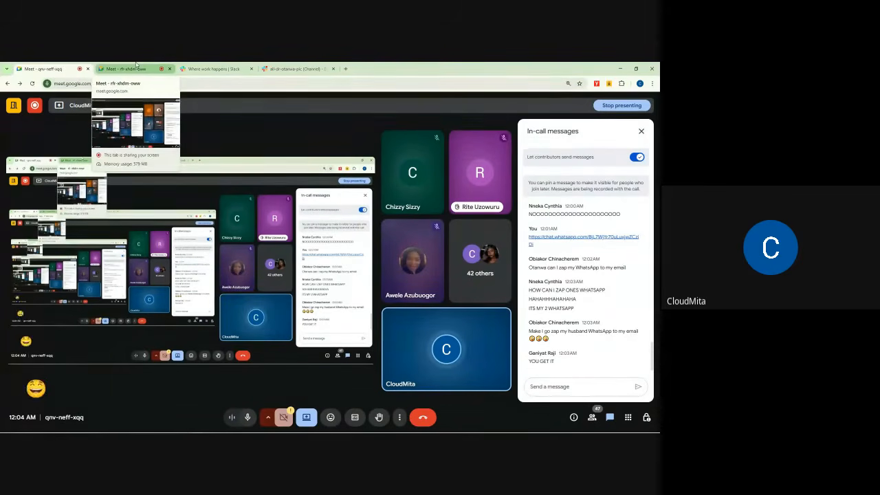
{"action": "left_click", "coordinate": [136, 66]}
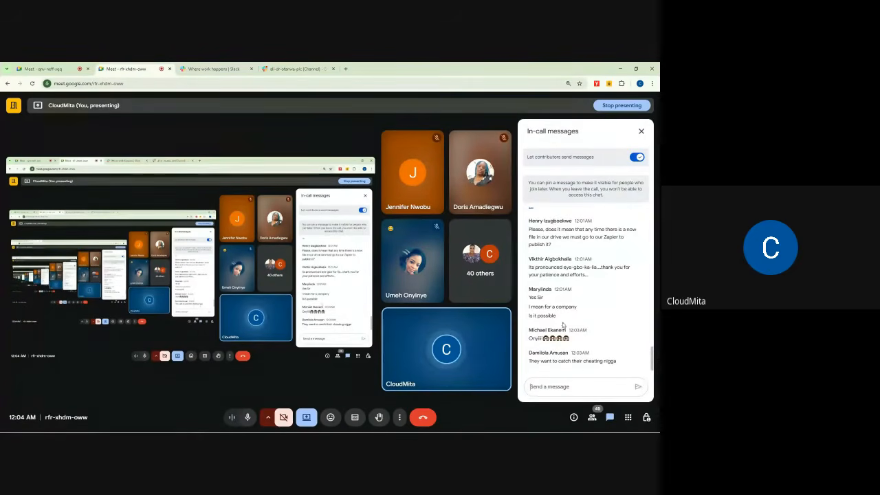
{"action": "scroll", "coordinate": [606, 369], "scroll_direction": "up", "scroll_amount": 3}
{"action": "scroll", "coordinate": [554, 313], "scroll_direction": "up", "scroll_amount": 3}
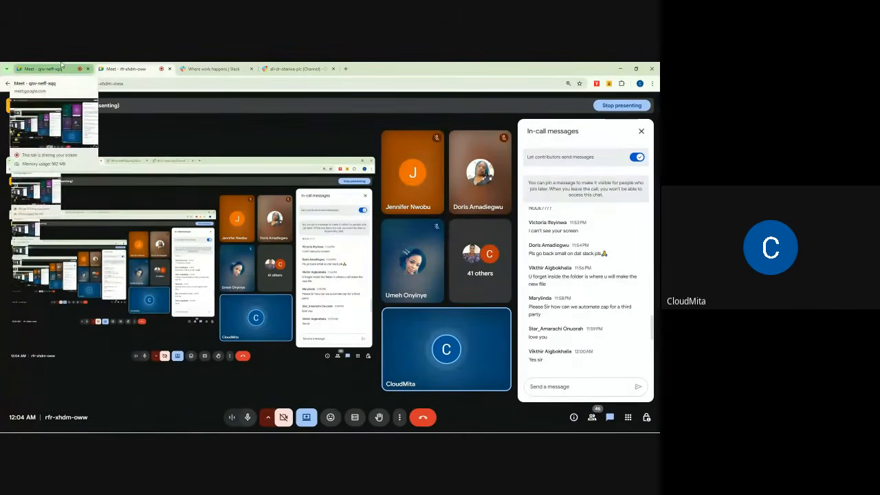
{"action": "scroll", "coordinate": [608, 302], "scroll_direction": "down", "scroll_amount": 5}
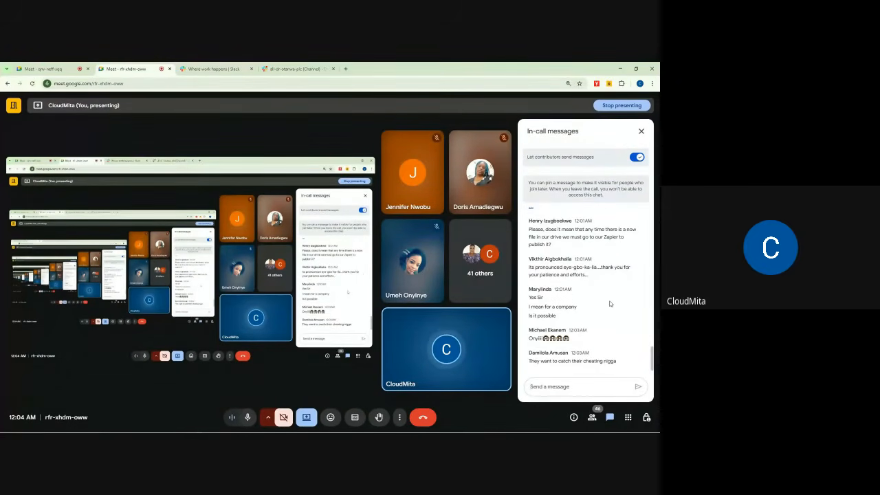
{"action": "key", "text": "ctrl+1"}
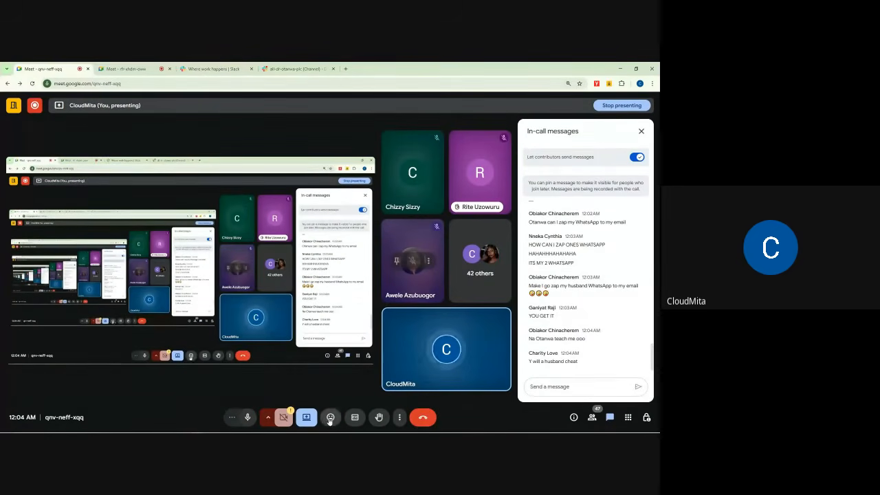
Request stopping the qnv-neff-xqq meeting recording via Manage recording.
{"action": "left_click", "coordinate": [400, 417]}
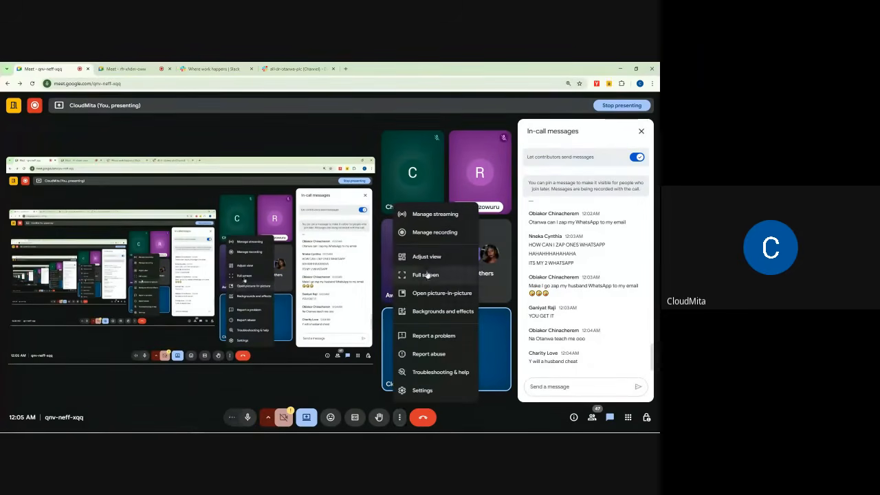
{"action": "left_click", "coordinate": [433, 234]}
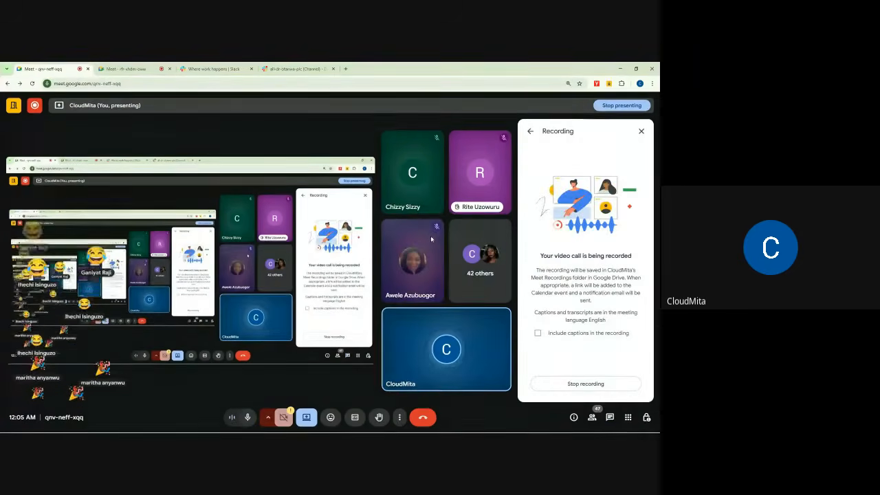
{"action": "left_click", "coordinate": [584, 383]}
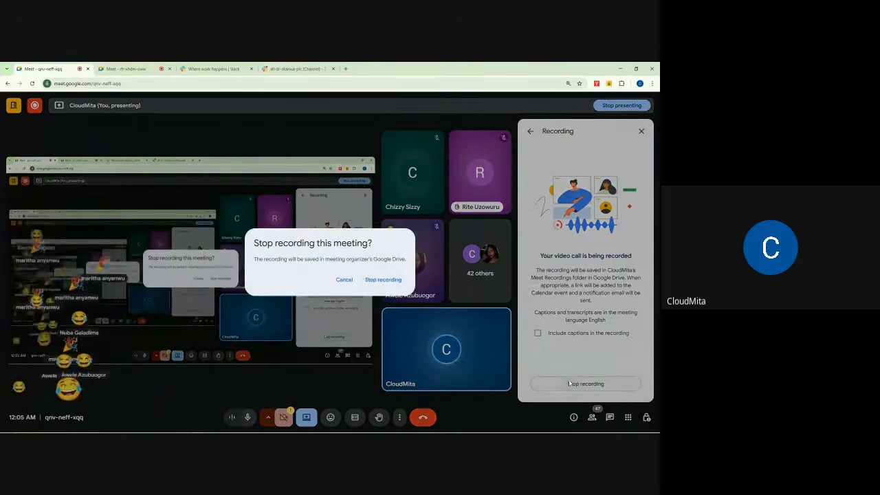